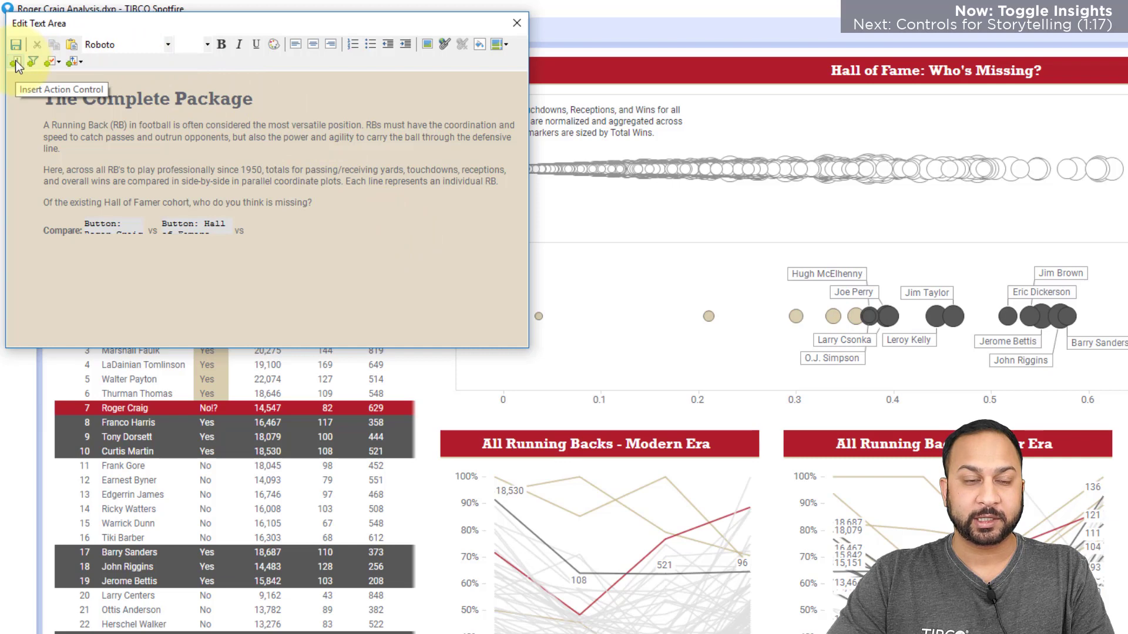
Step: Insert a new action control in the text area with display text "Demo" and control type Button
click(15, 61)
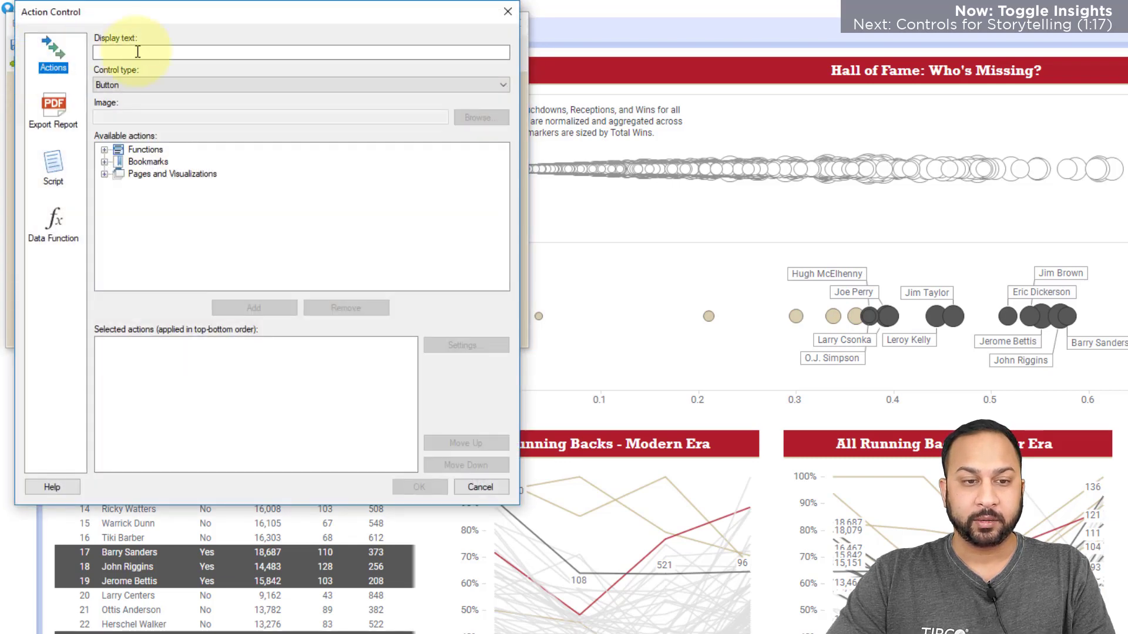
drag(171, 25, 587, 115)
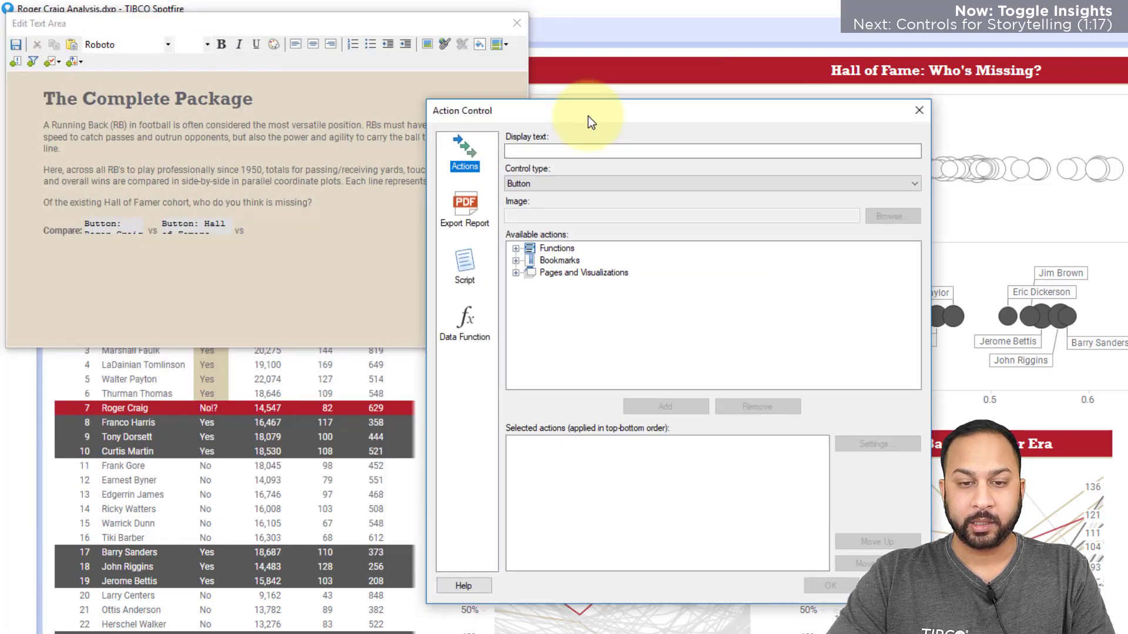
click(599, 151)
text(Demo)
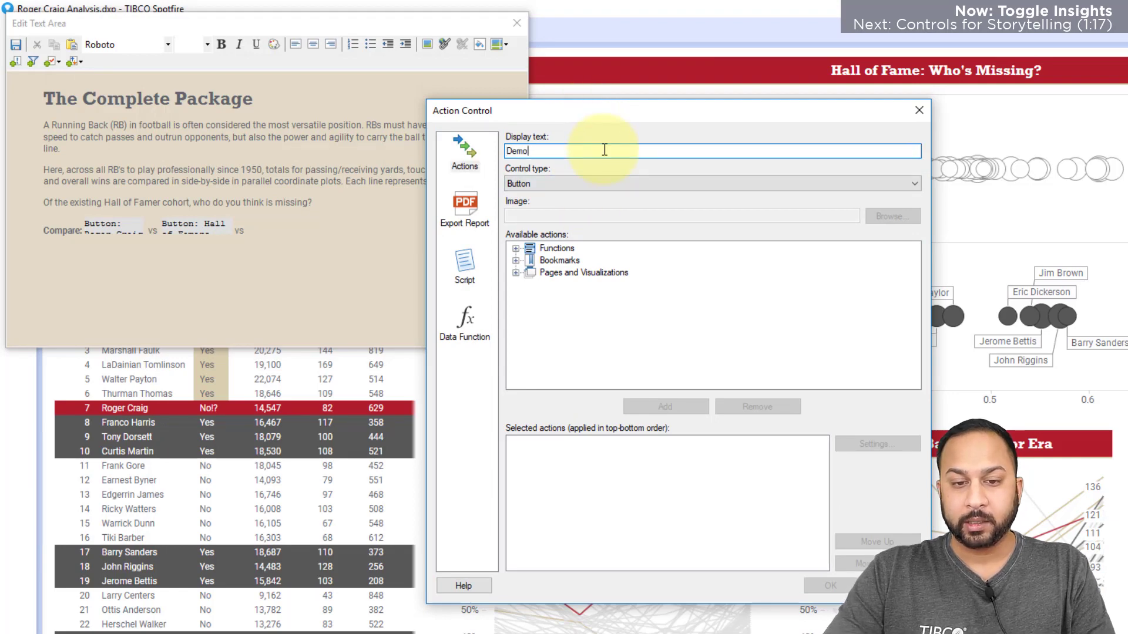
click(562, 184)
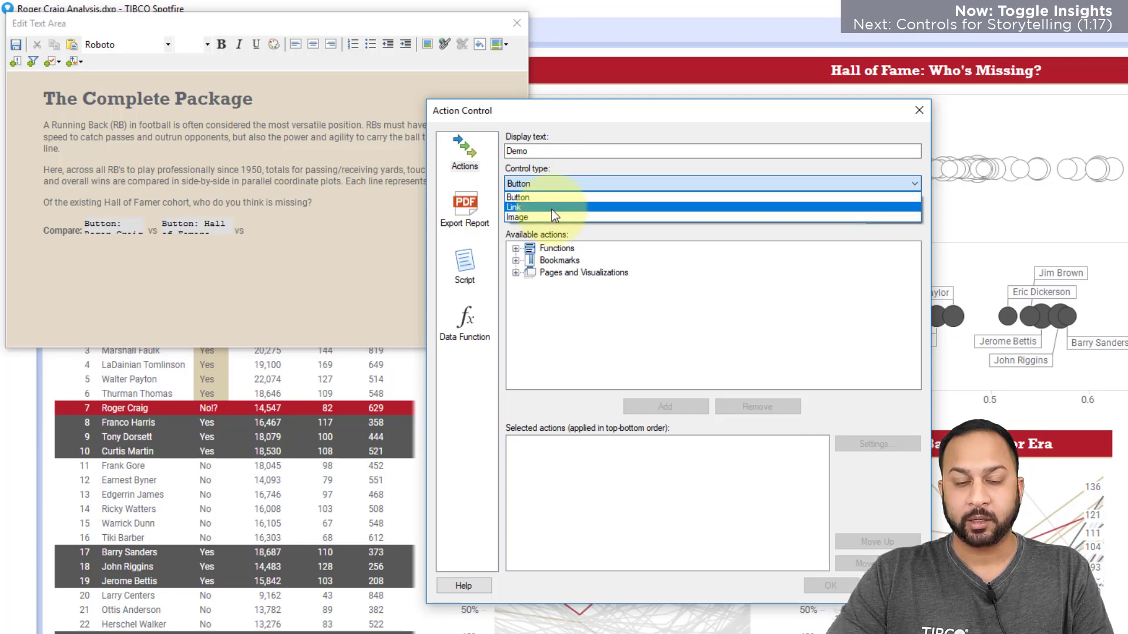
click(554, 198)
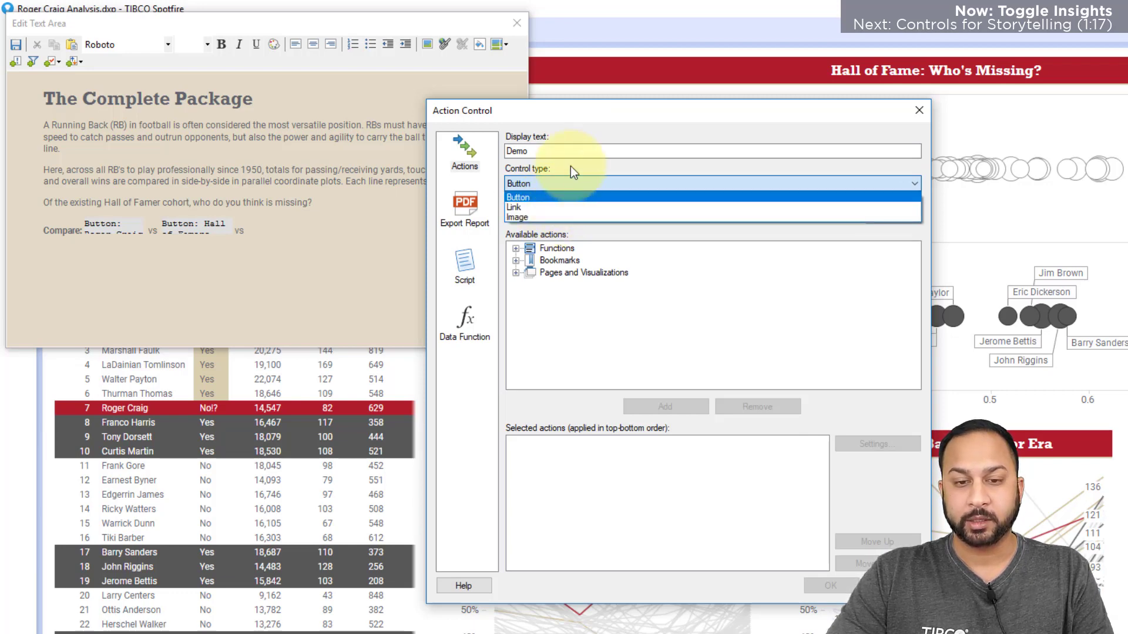
Step: Assign the Demo bookmark as the new button's action and confirm the action control
click(516, 261)
click(564, 273)
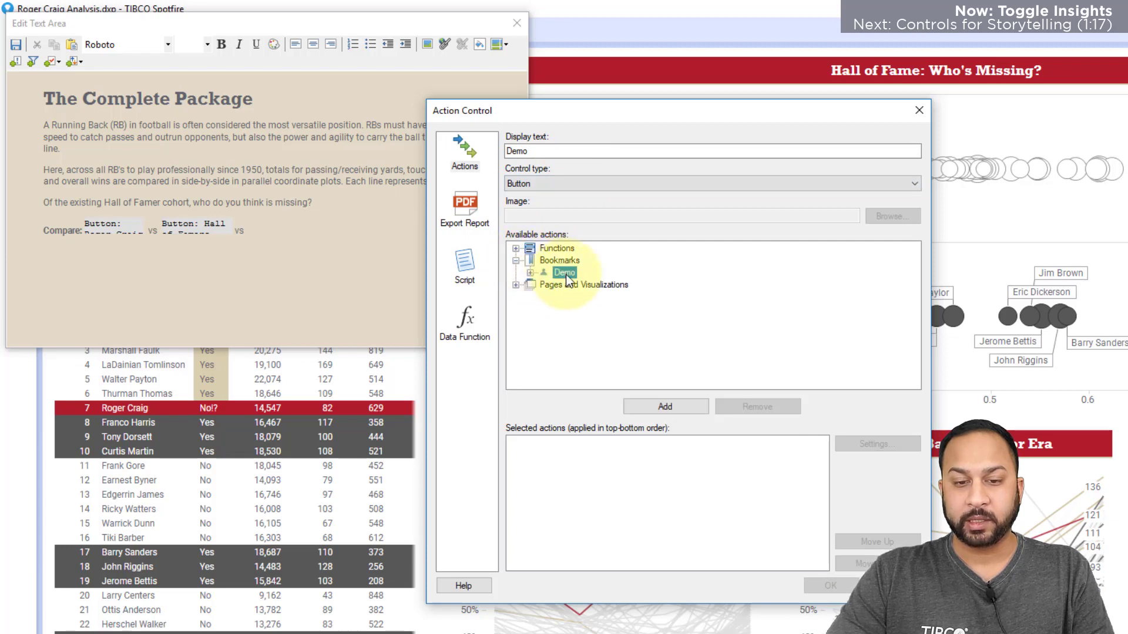
click(661, 400)
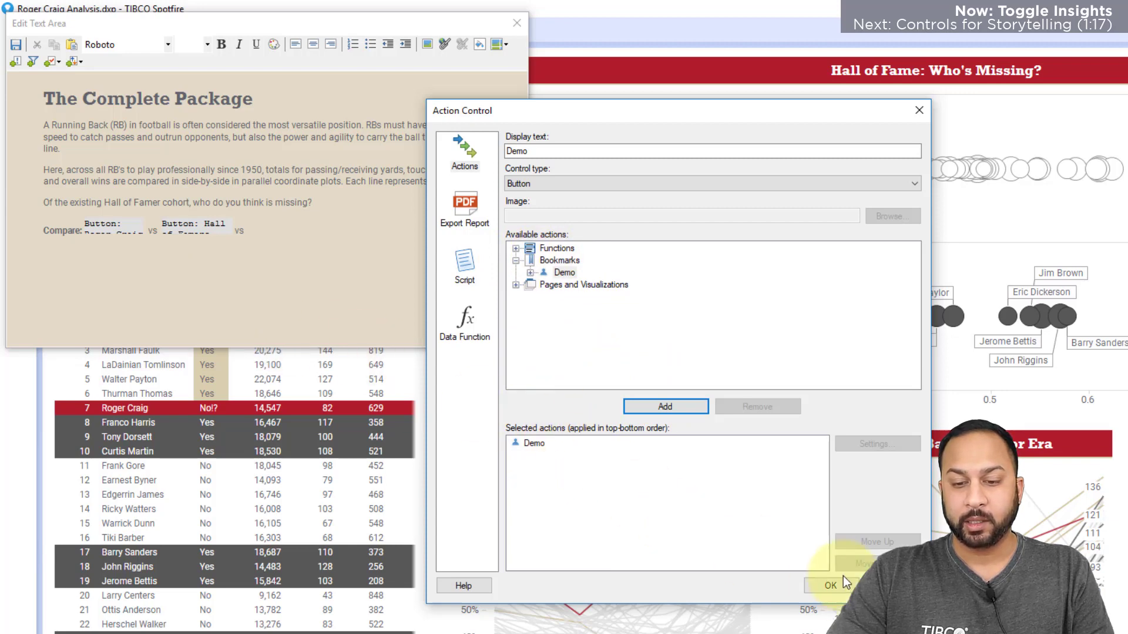
click(828, 585)
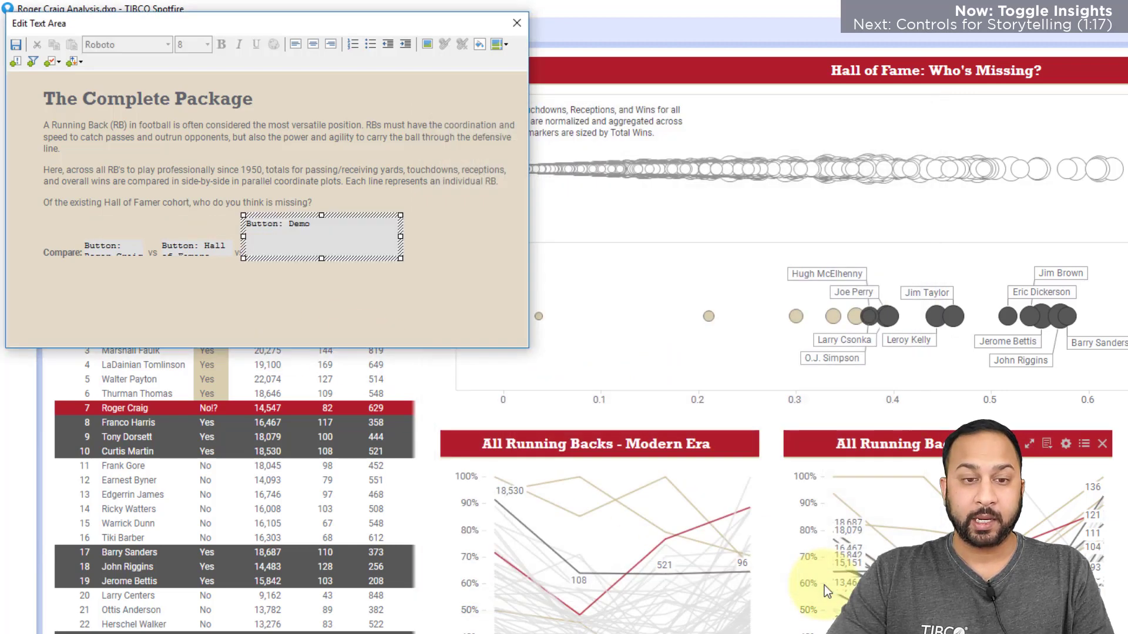
Step: Save and close the edited text area and run the Demo action on the Key Metrics page
click(16, 45)
click(512, 30)
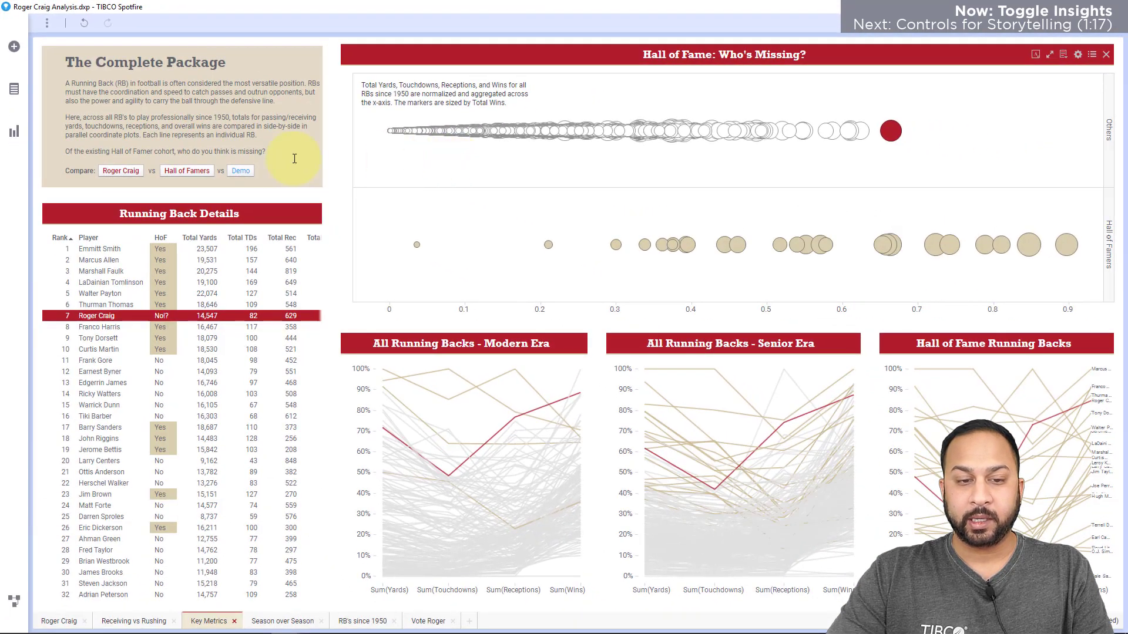
click(241, 171)
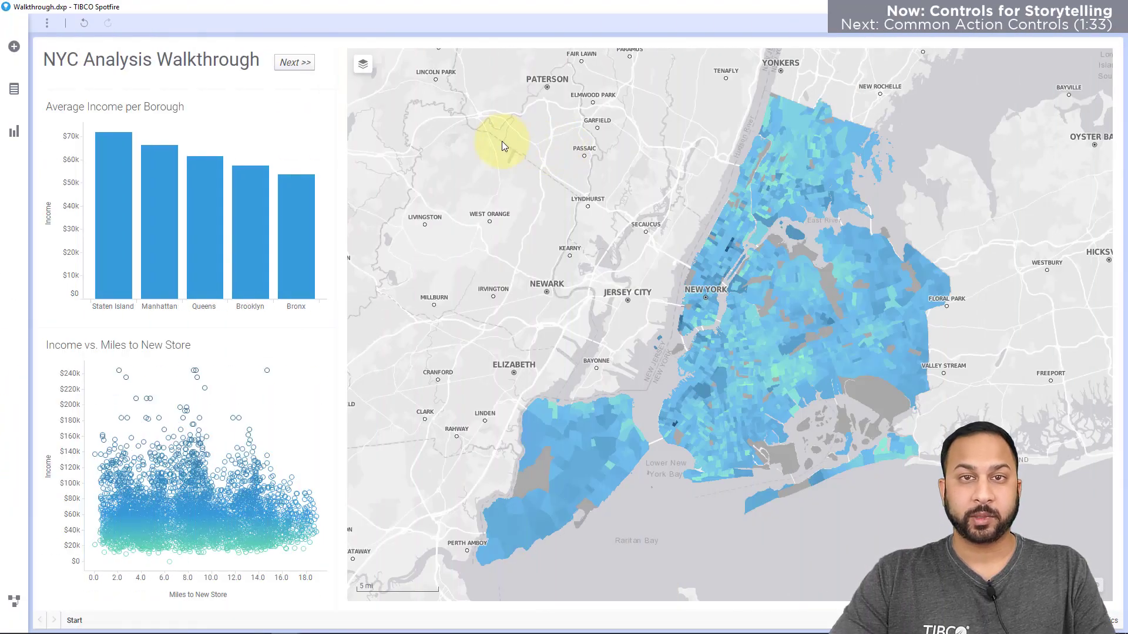
Step: Advance the NYC Analysis Walkthrough from the Start page to Richest Districts and on to the following page
click(295, 64)
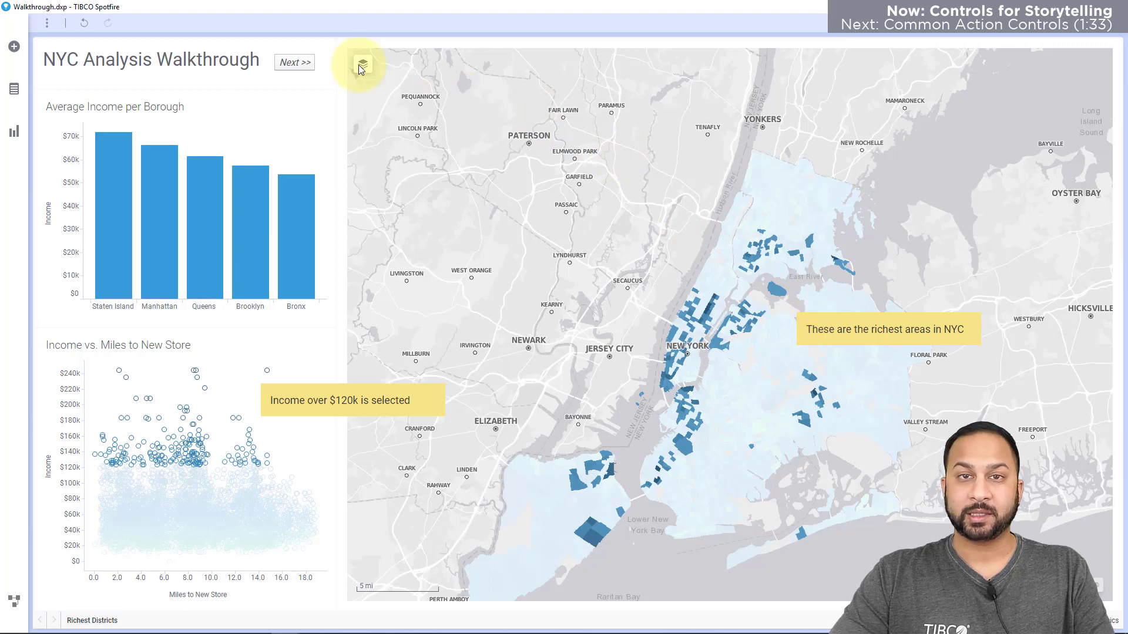
click(298, 66)
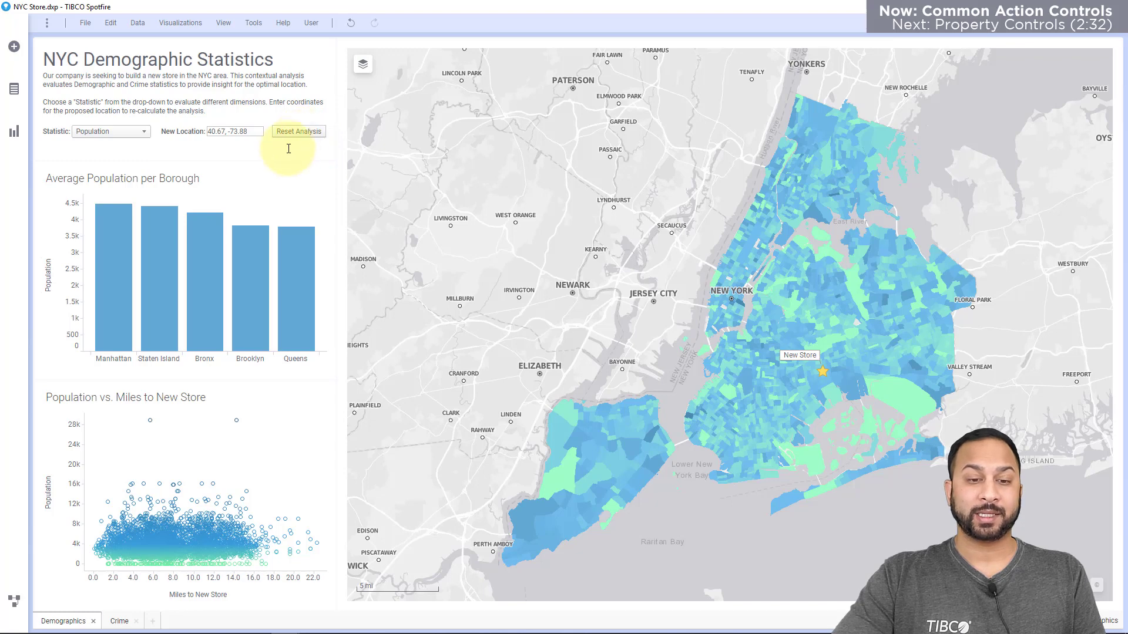
Step: Mark the Bronx, Brooklyn and Queens bars and a block of scatter plot points, and clear the markings with Reset Analysis
drag(192, 197, 279, 290)
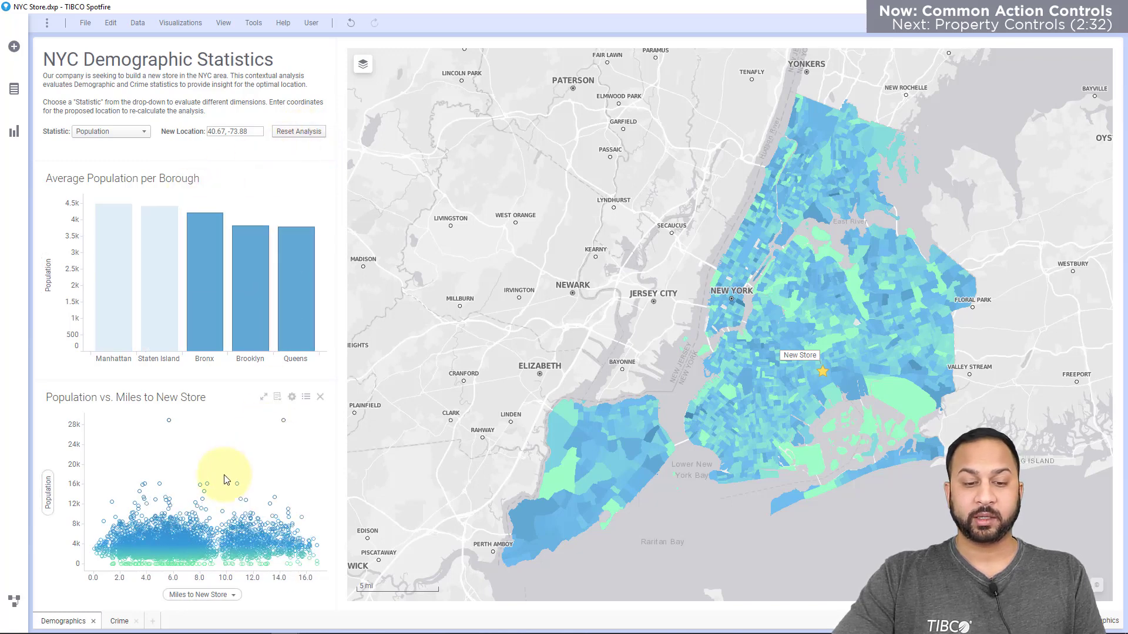
drag(223, 470, 276, 564)
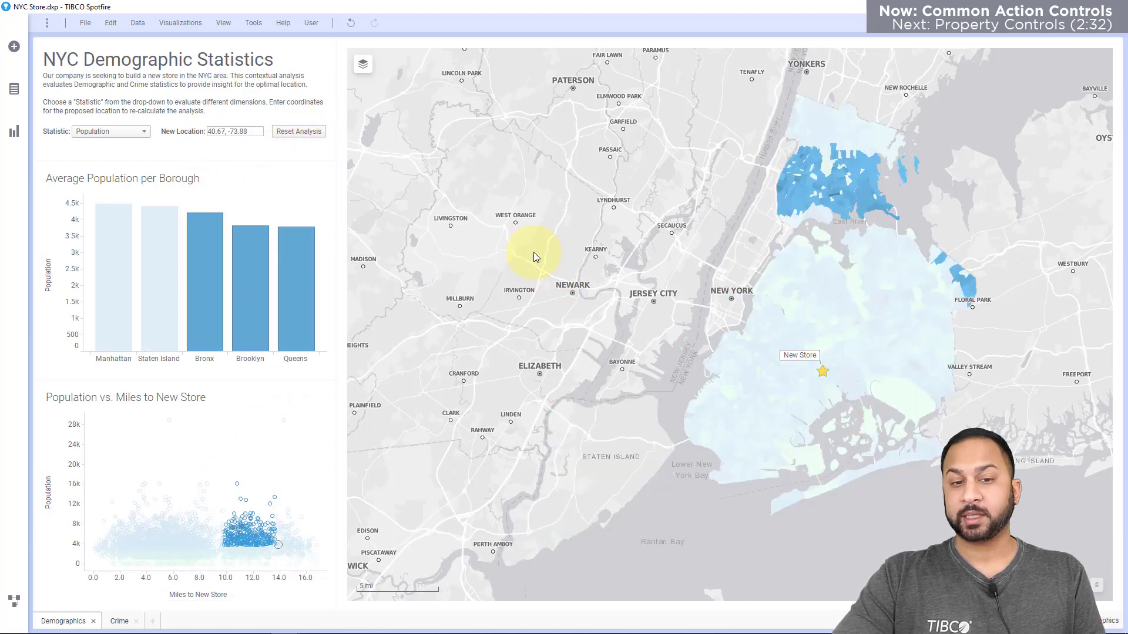
click(308, 130)
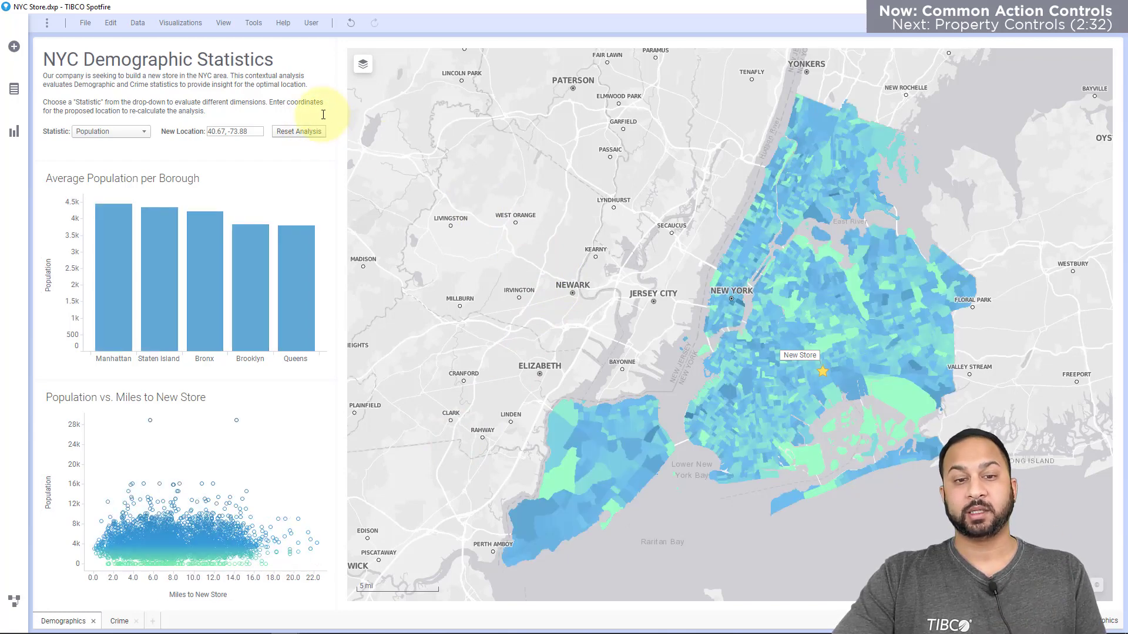
Step: Open the settings of the Reset Analysis action control in the NYC Demographic Statistics text area
right_click(314, 112)
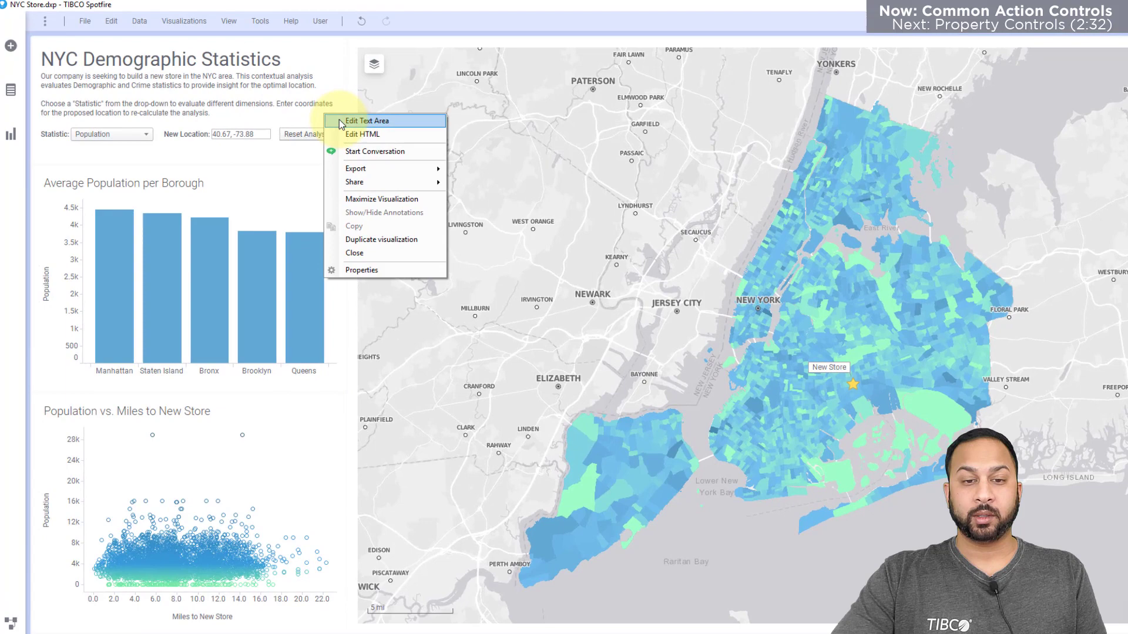
click(342, 121)
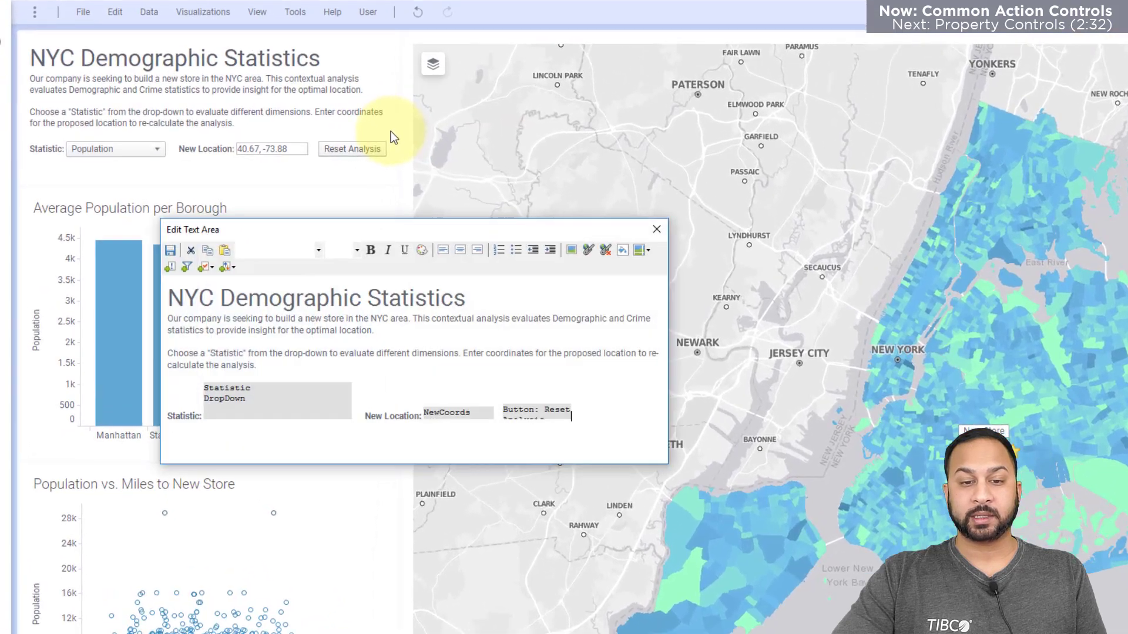
double_click(474, 350)
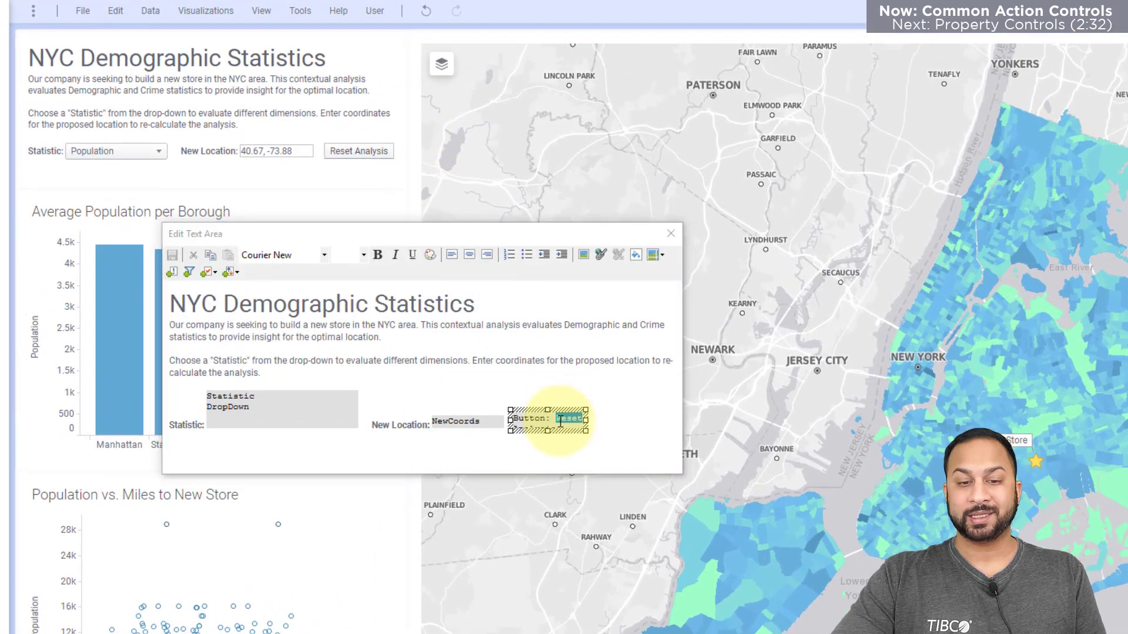
double_click(560, 422)
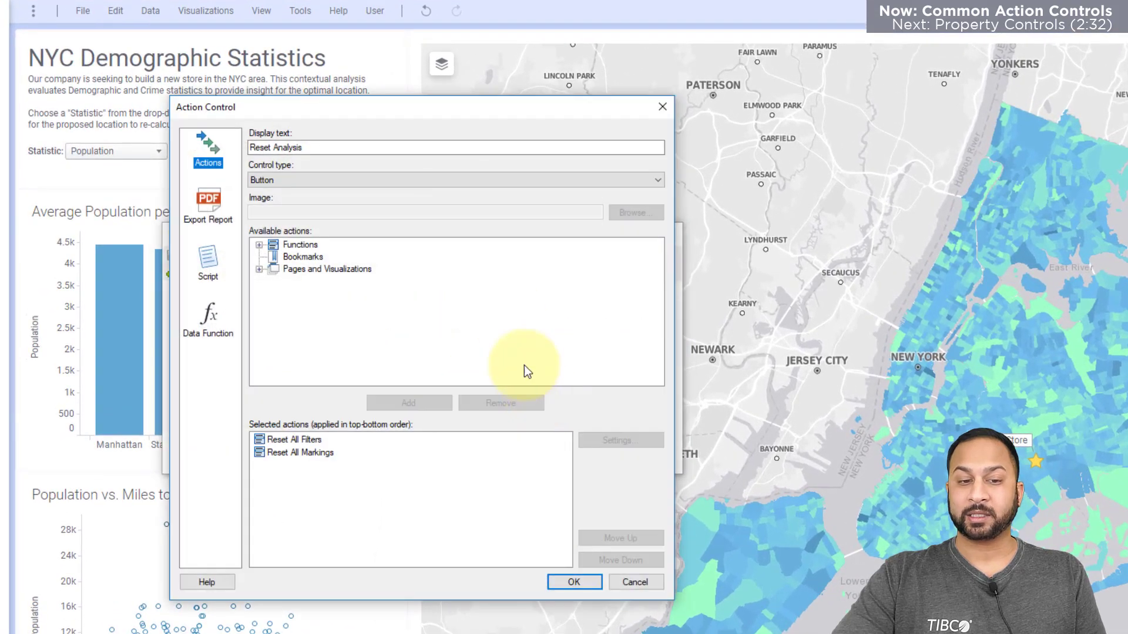
Step: Examine the available actions for the Reset Analysis control, including the Functions, View, and Demographics page entries
click(258, 245)
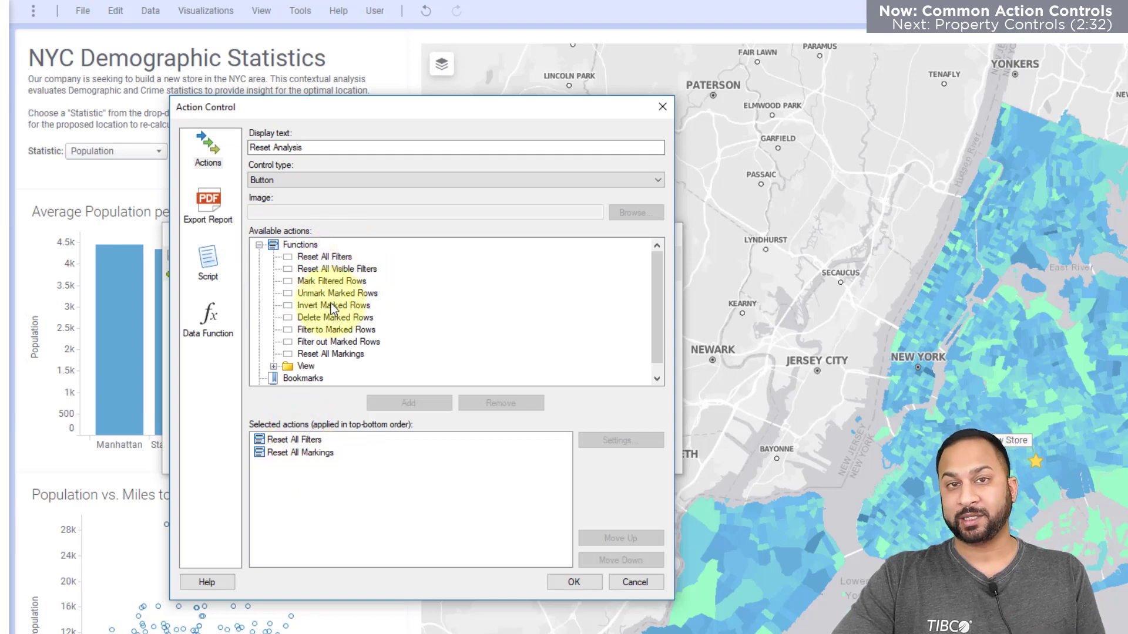
scroll(333, 309, down, 1)
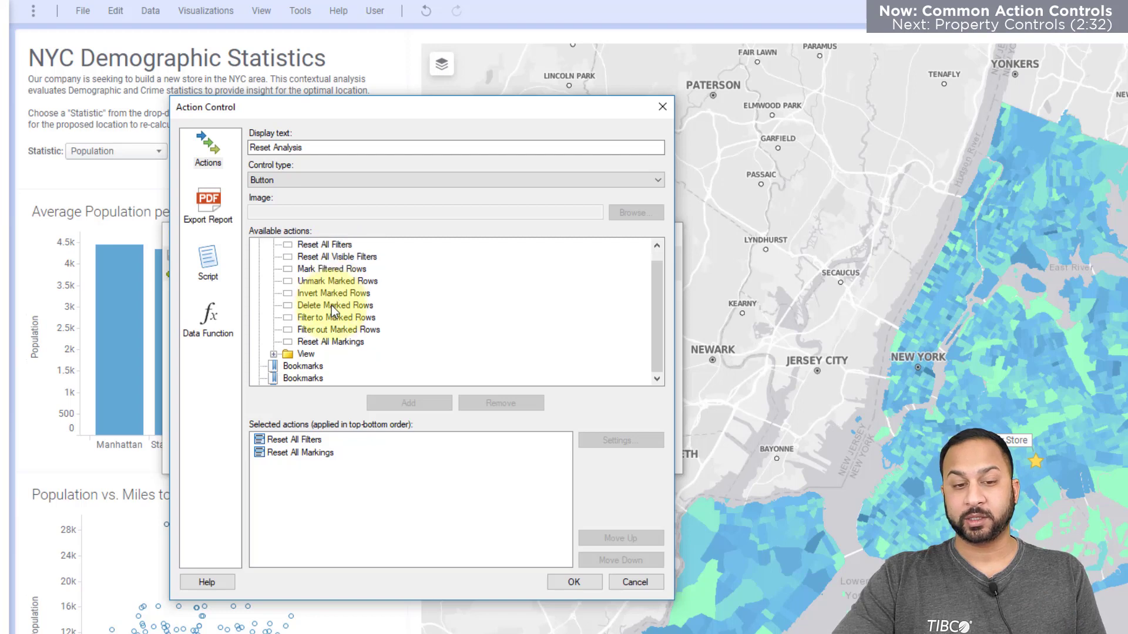
click(273, 354)
scroll(327, 349, down, 2)
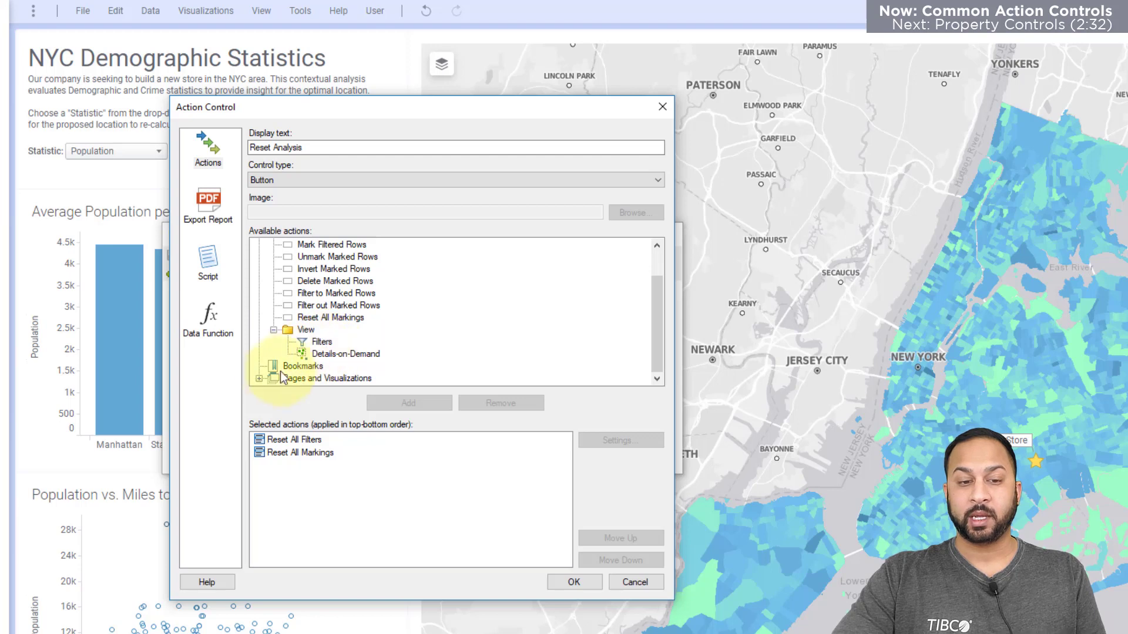
click(259, 378)
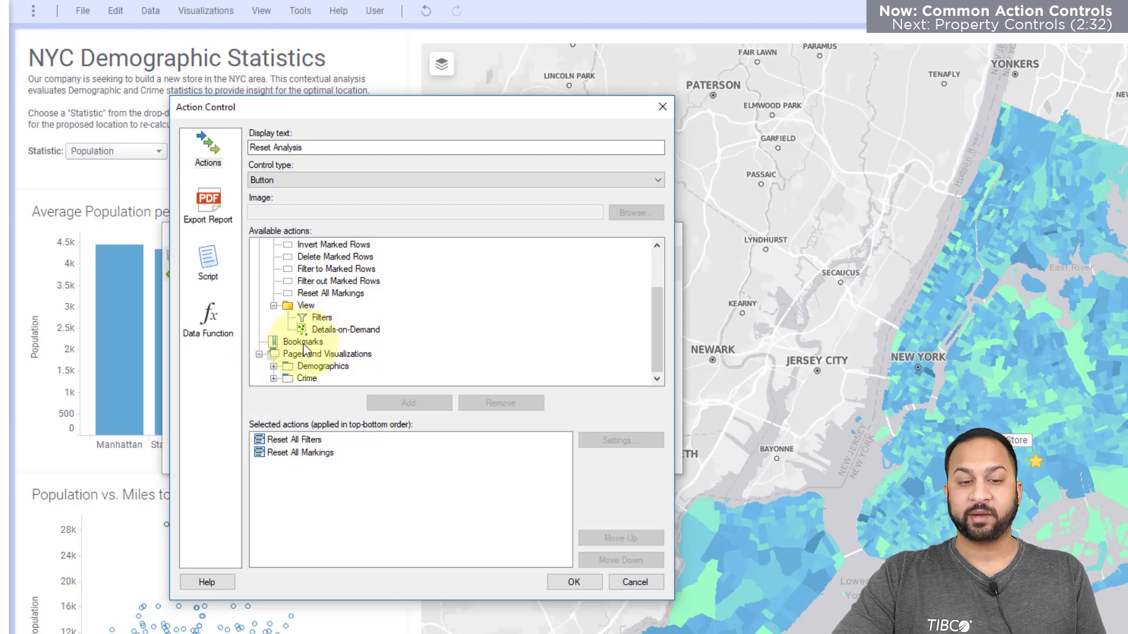
click(273, 366)
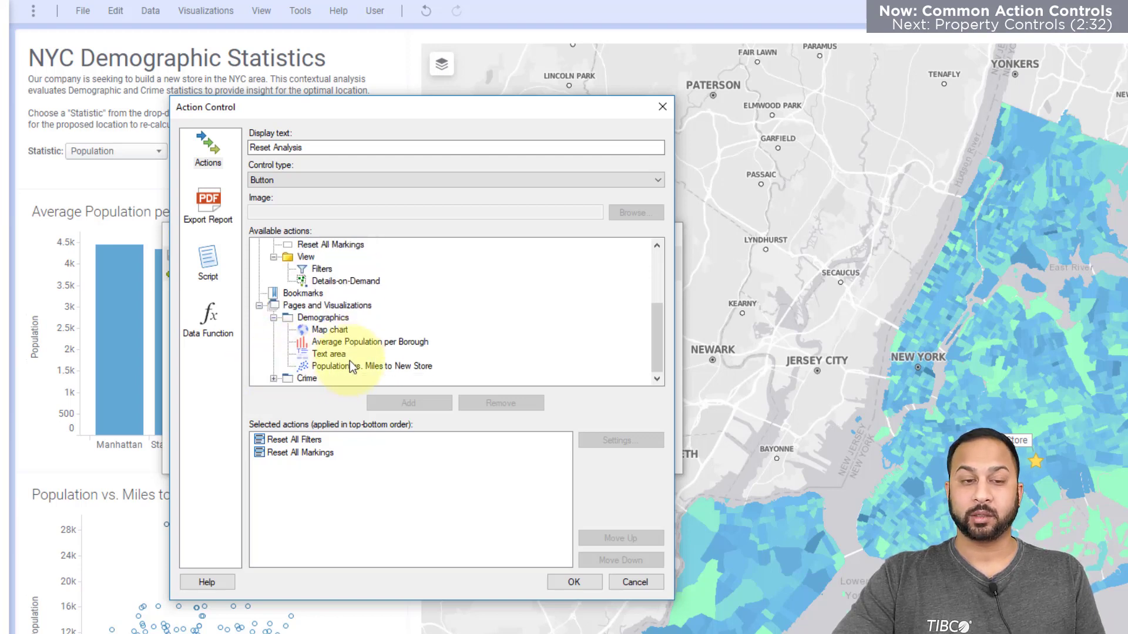
Step: Review the action control's Export Report, Script and Data Function options, and leave the text area editor without changes
click(206, 211)
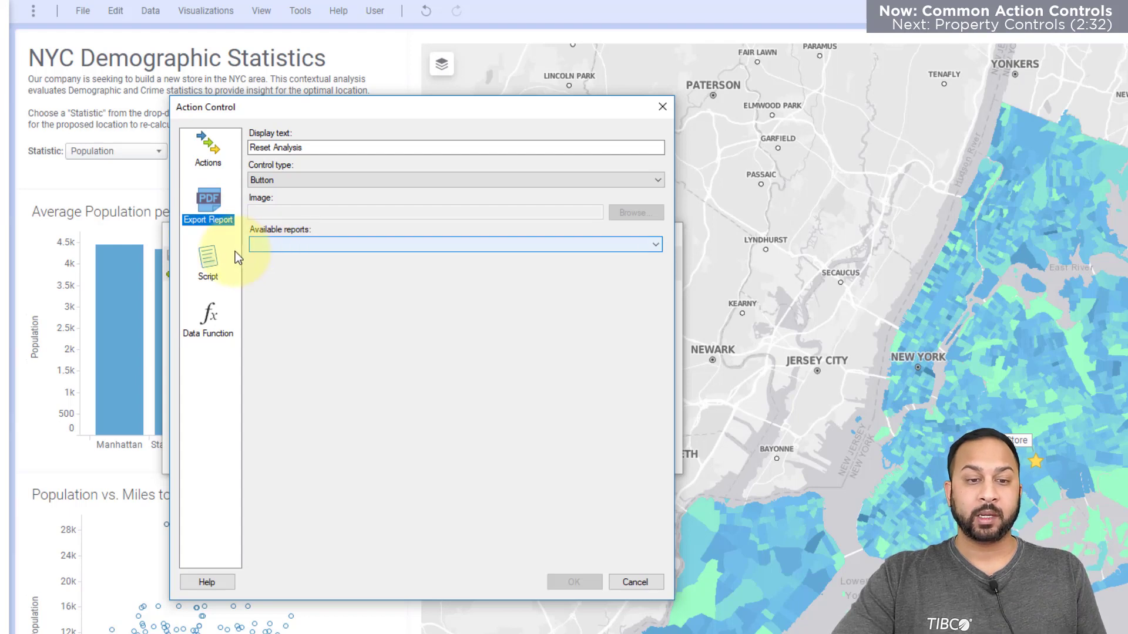
click(220, 255)
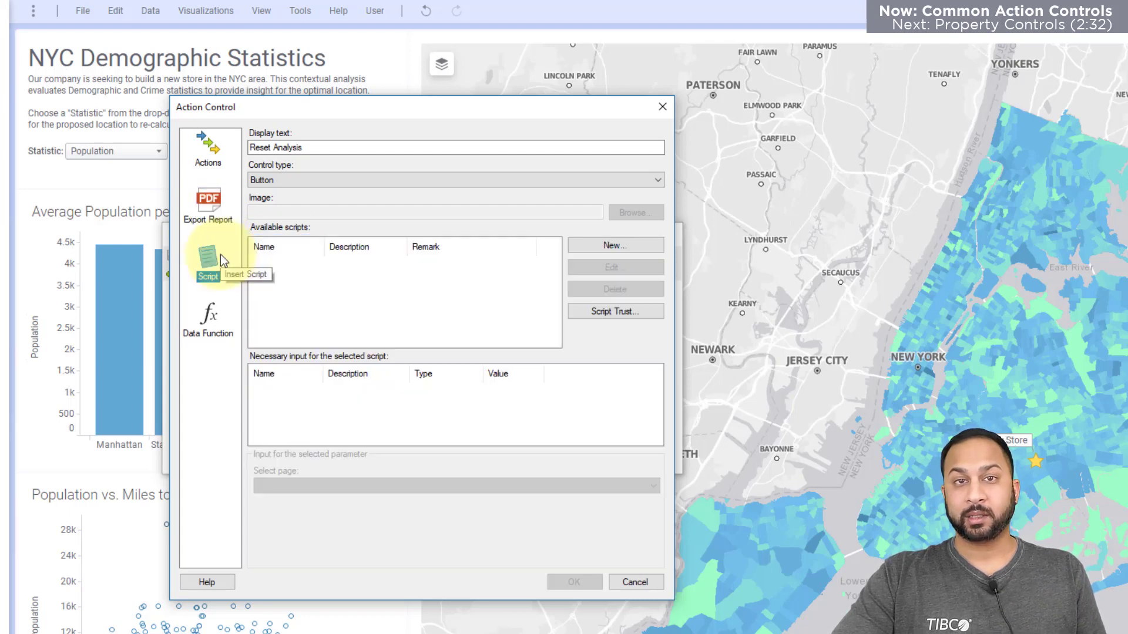
click(218, 312)
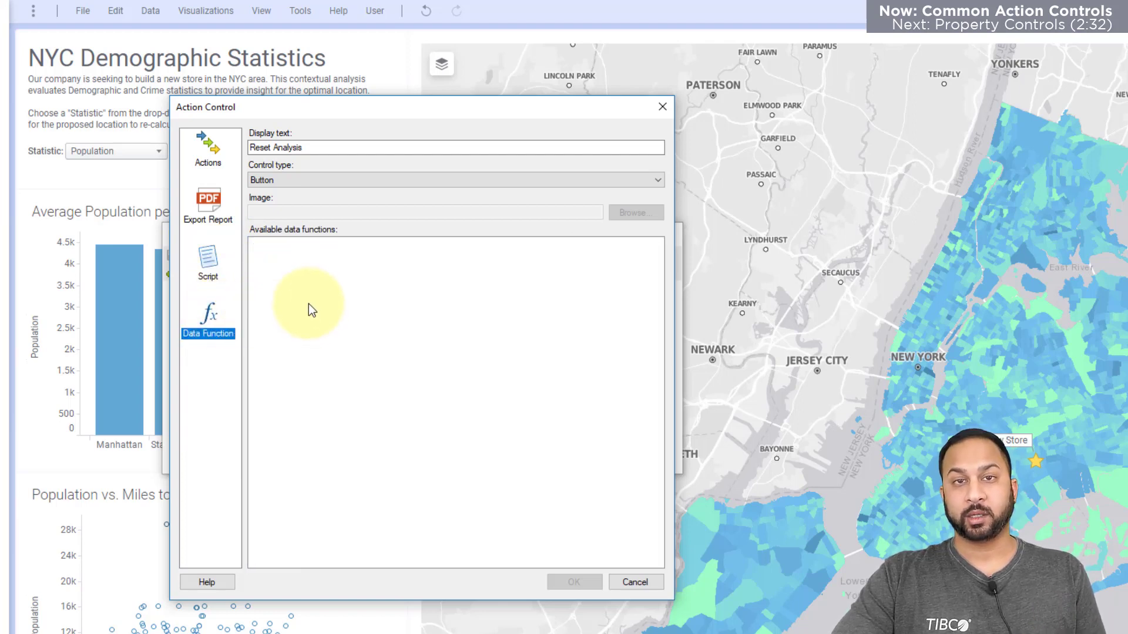
click(625, 580)
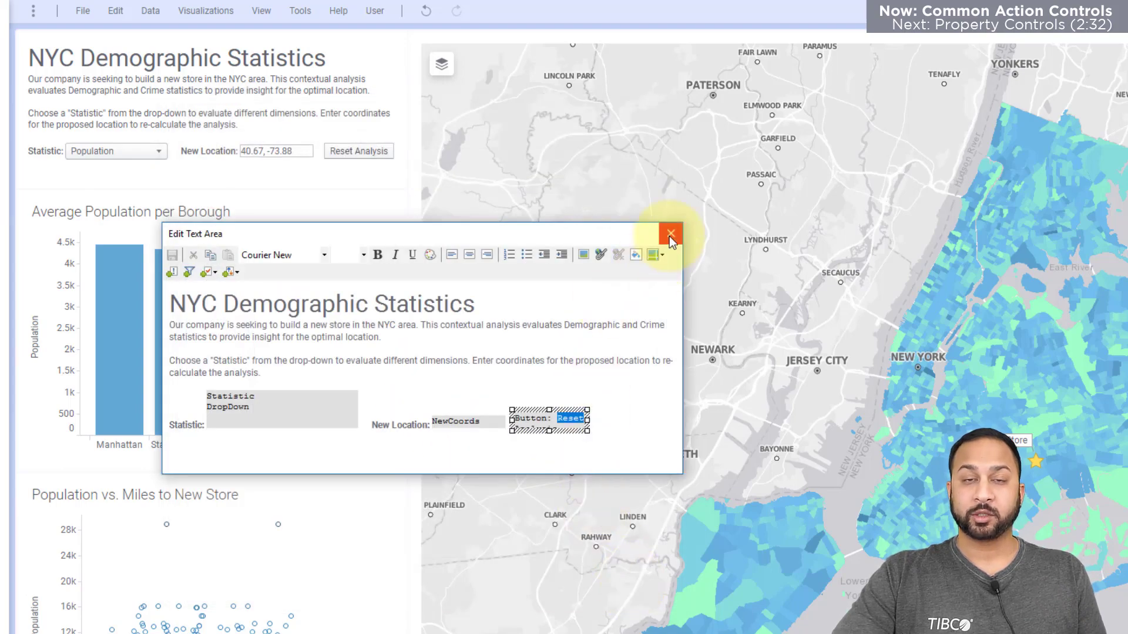
click(670, 235)
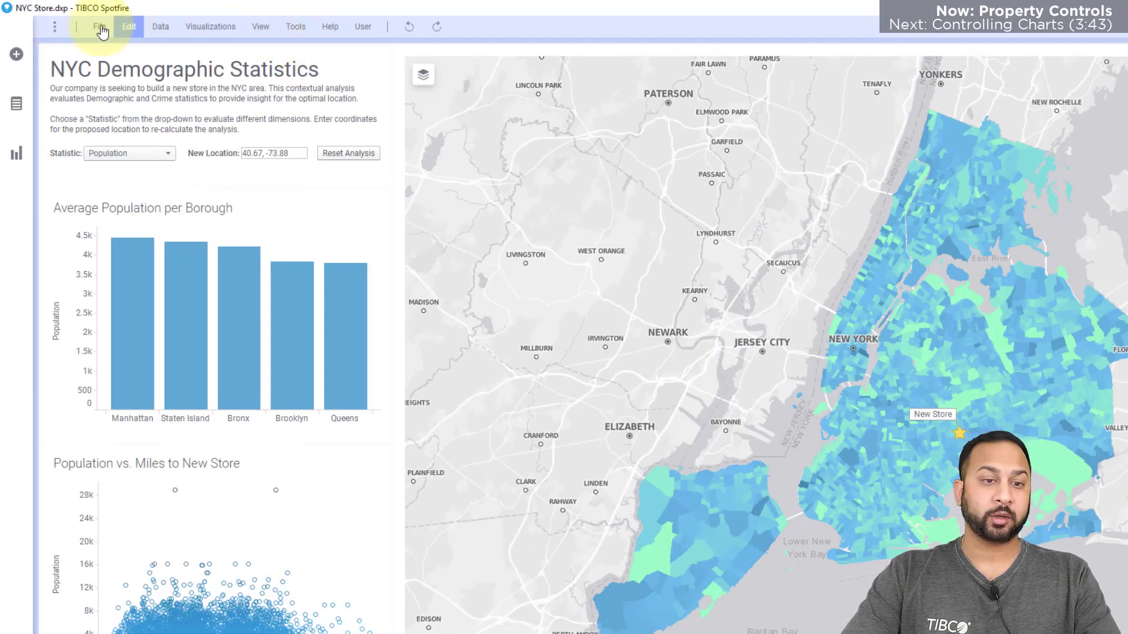
Step: View the list of available document properties and close it without changes
click(100, 27)
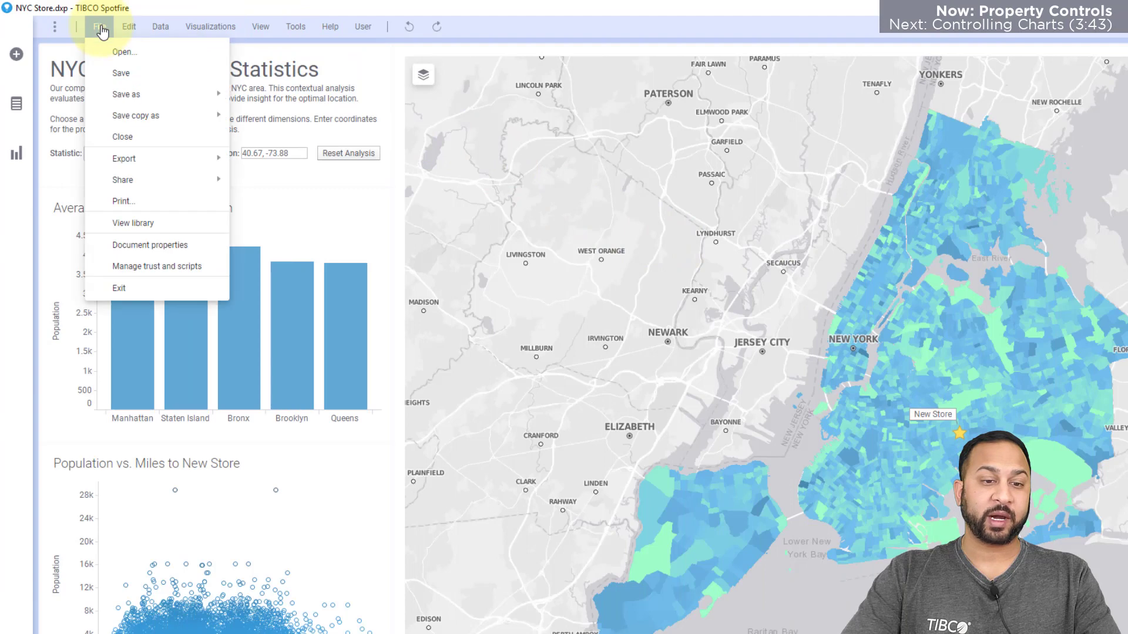
click(93, 244)
click(662, 203)
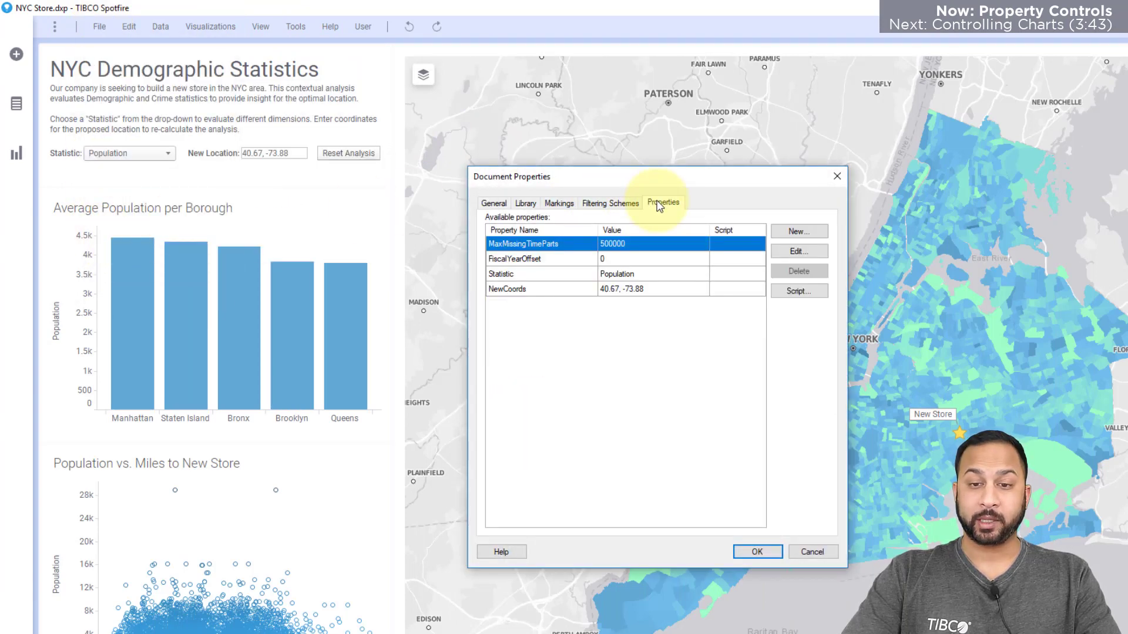
click(809, 551)
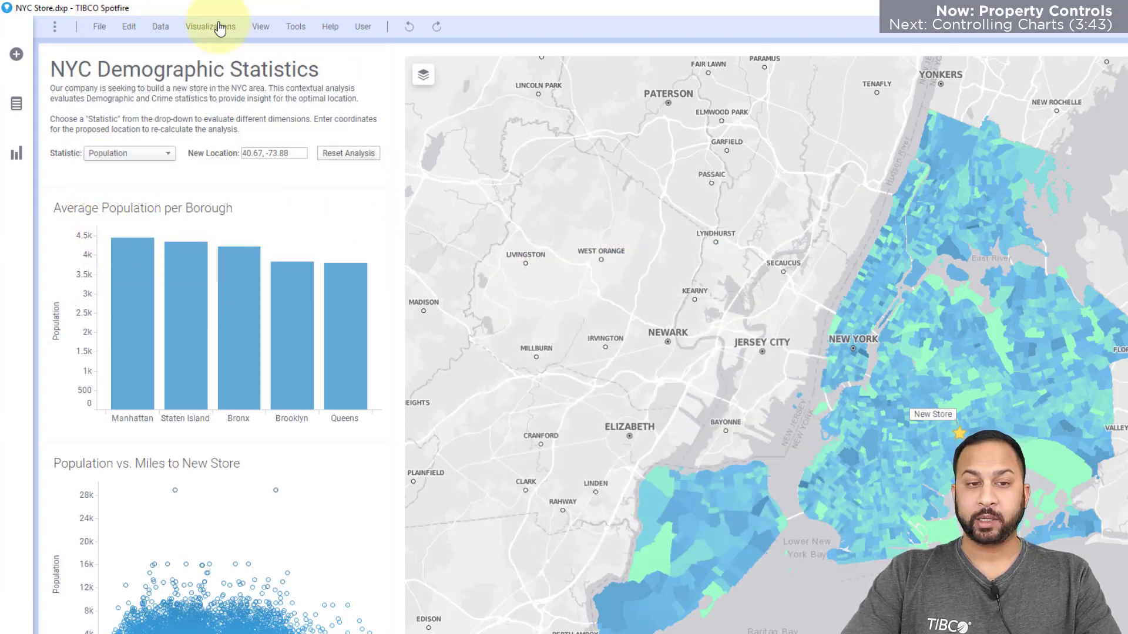
Step: View the properties stored on the NYC Demographics data table and close the dialog without changes
click(162, 28)
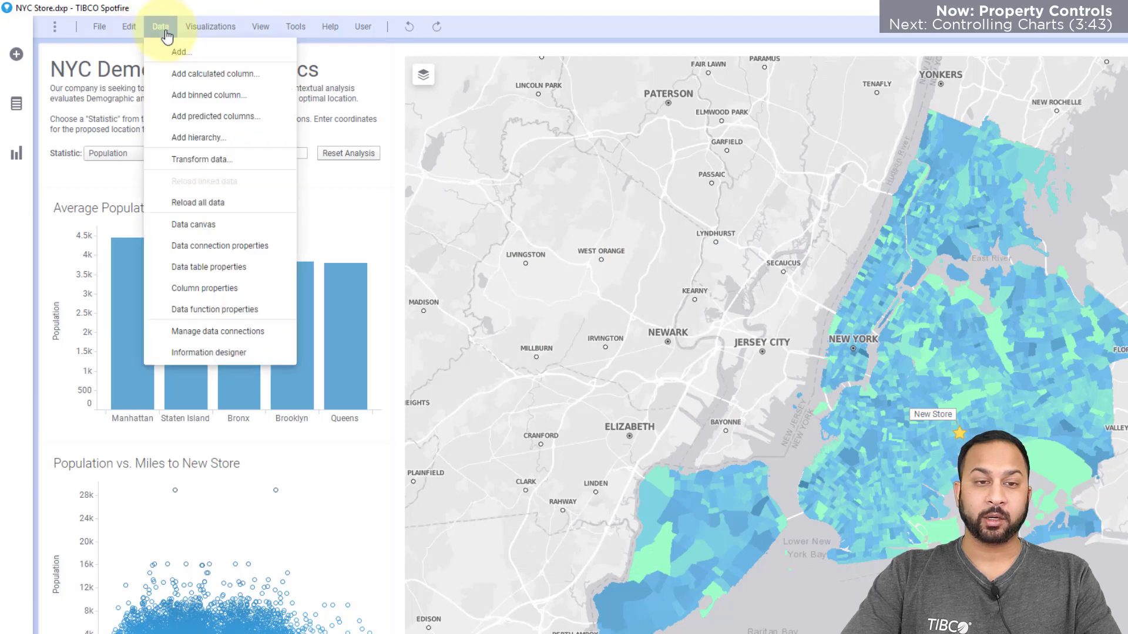
click(186, 267)
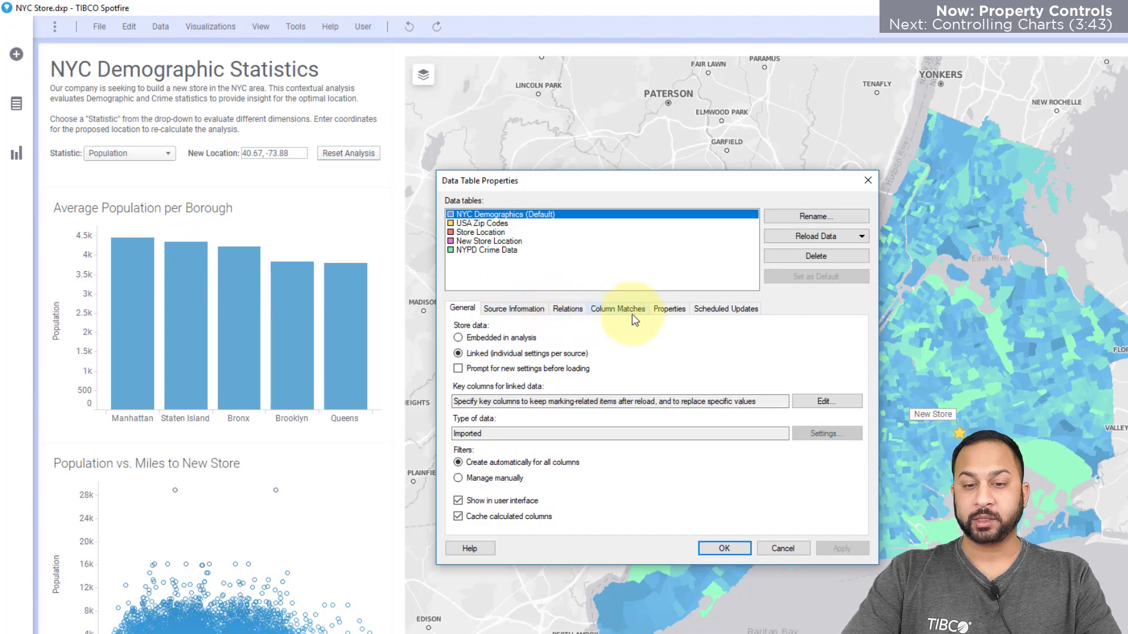
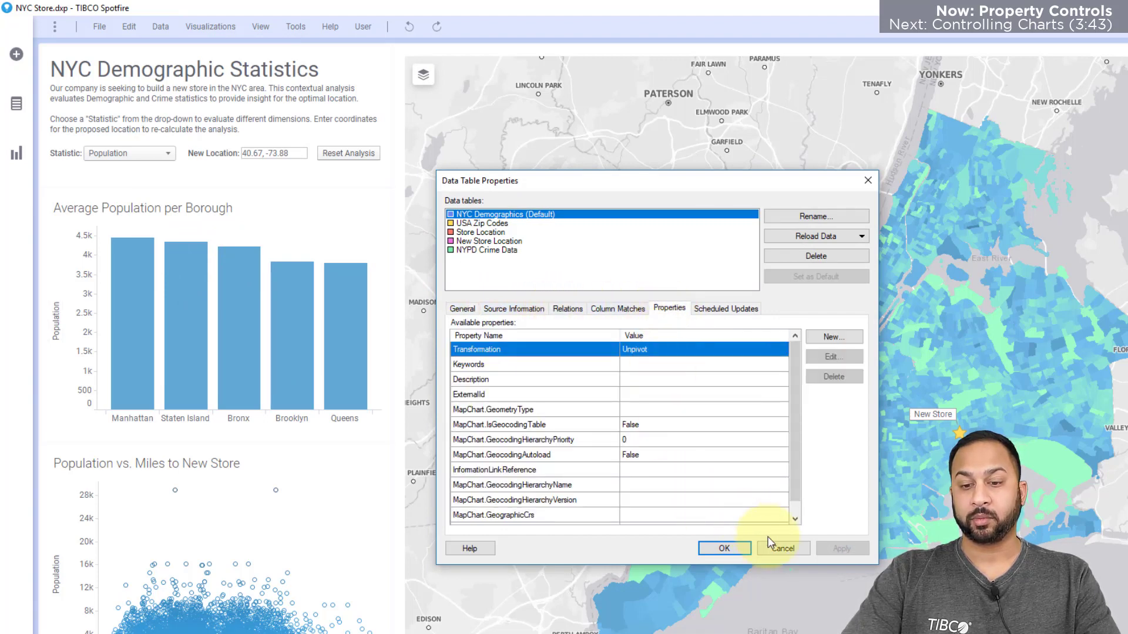
click(724, 548)
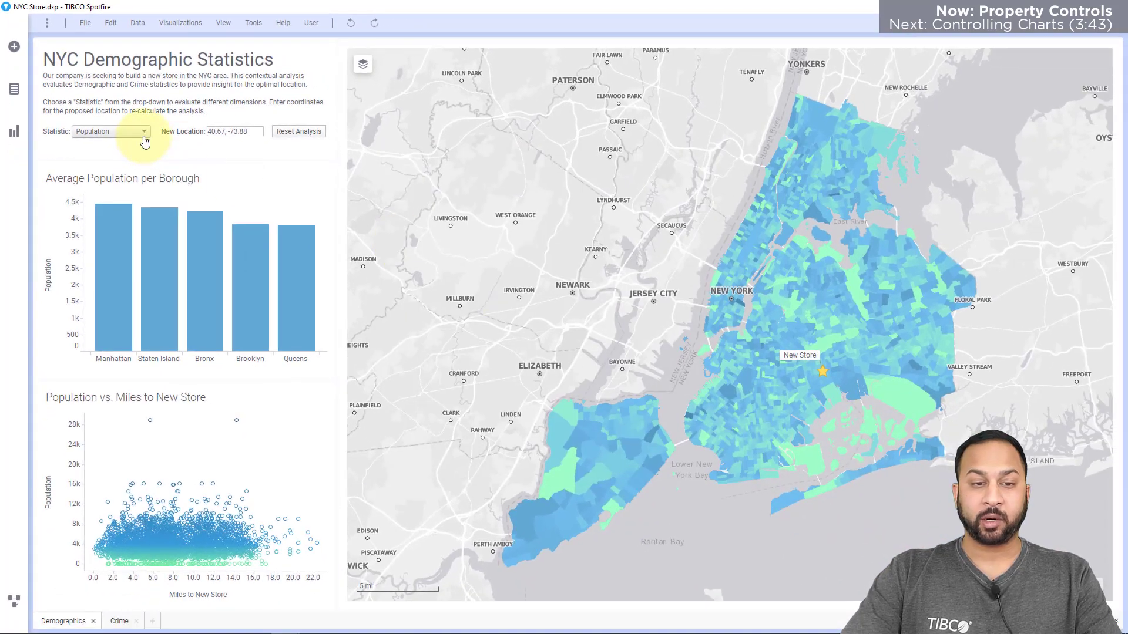
Step: Switch the Statistic selection through Income, Commute Mins and Population to compare the charts and map
click(147, 136)
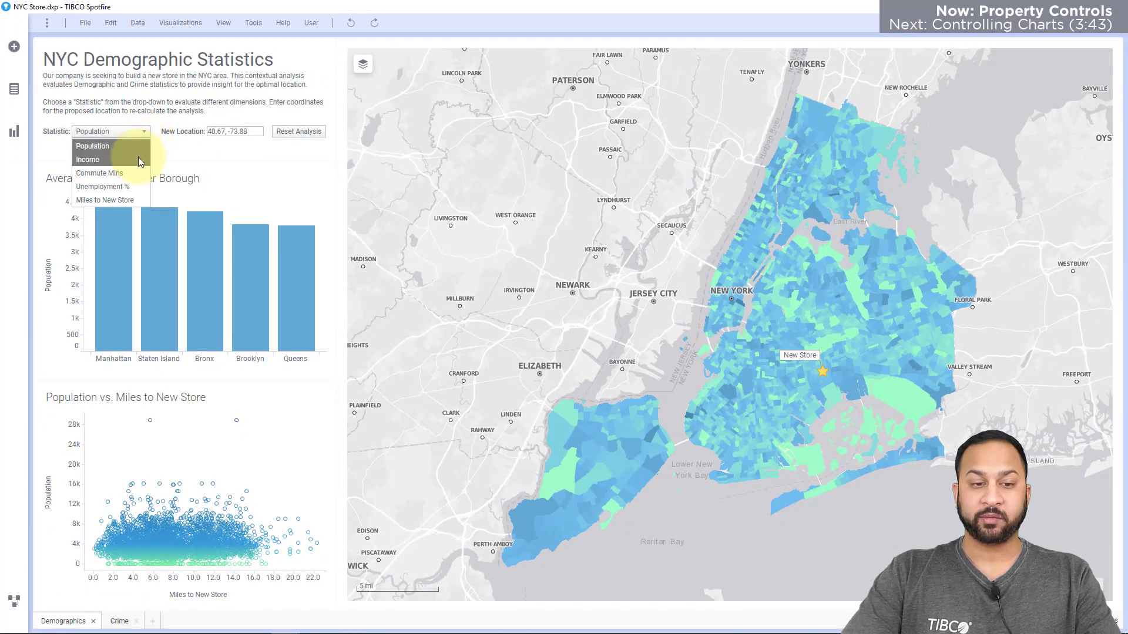
click(138, 158)
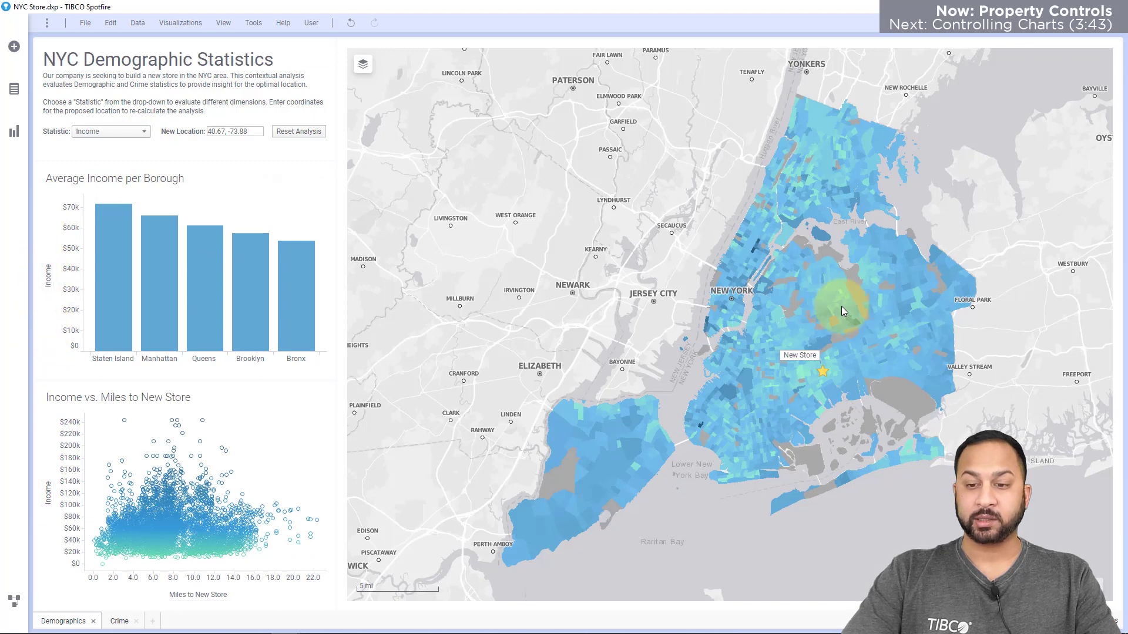
click(137, 135)
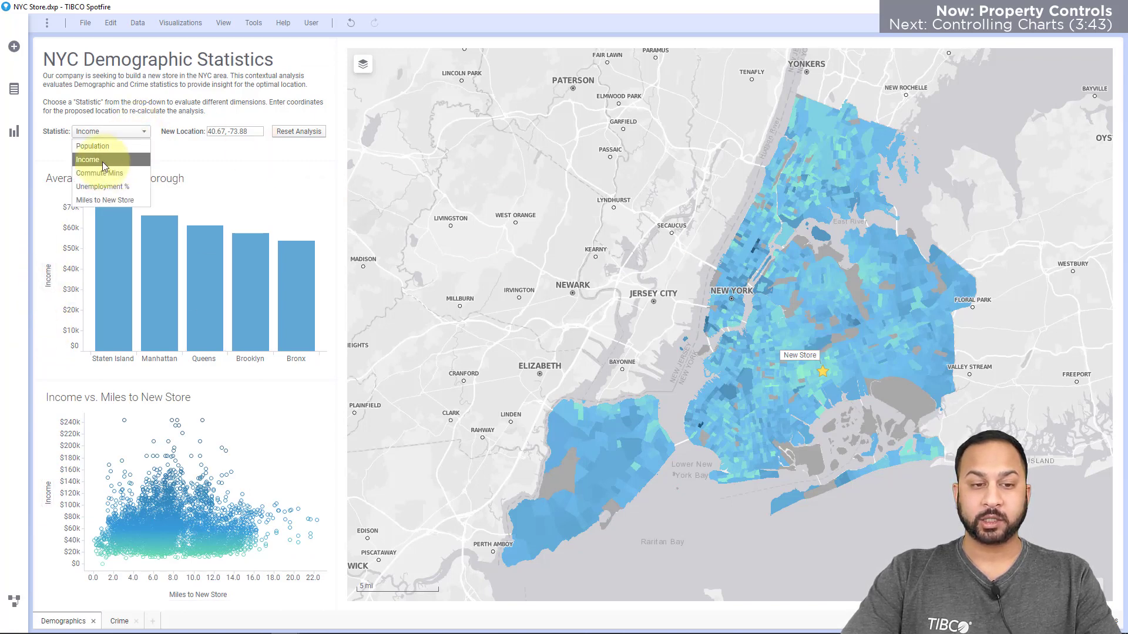
click(96, 172)
click(116, 138)
click(117, 143)
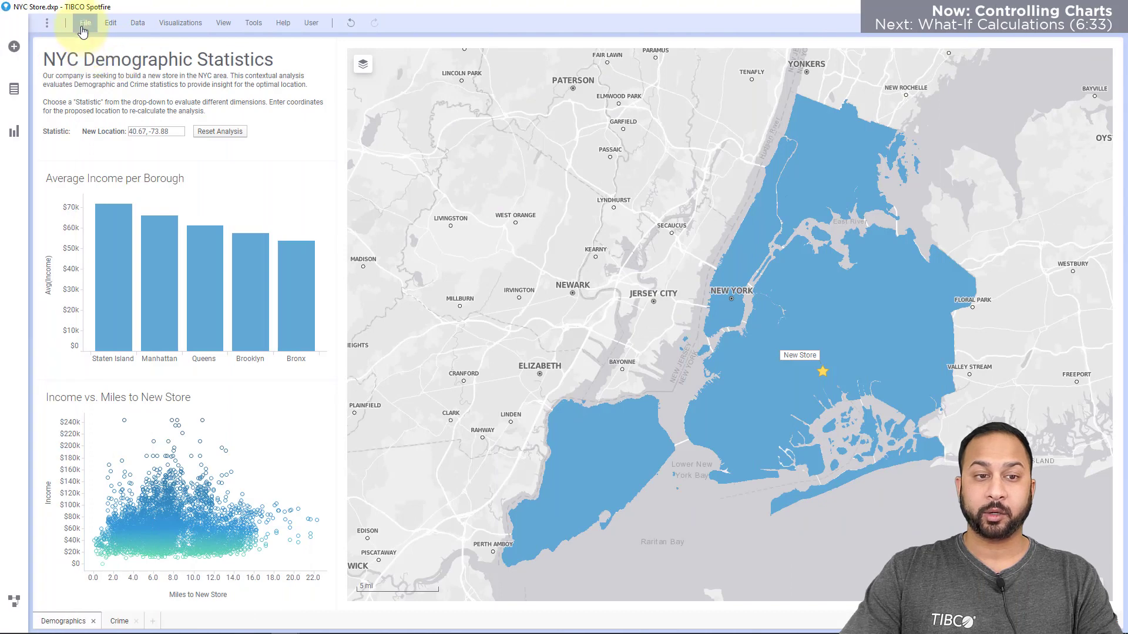
Step: Create a new String document property named myStatistic with an empty value
click(83, 25)
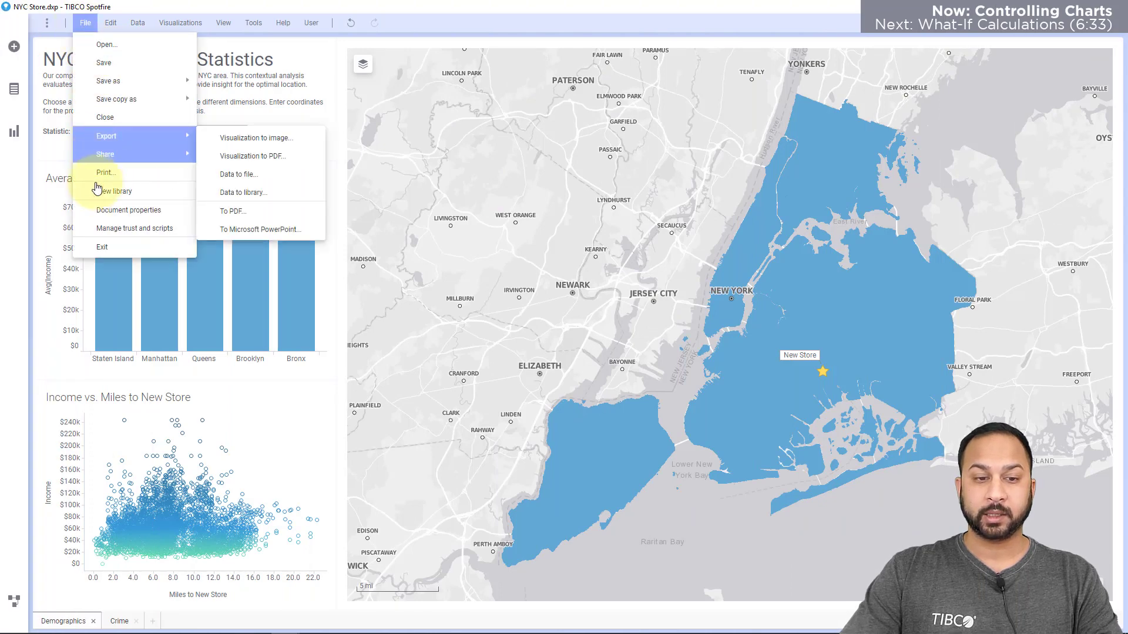
click(128, 209)
click(571, 166)
click(705, 165)
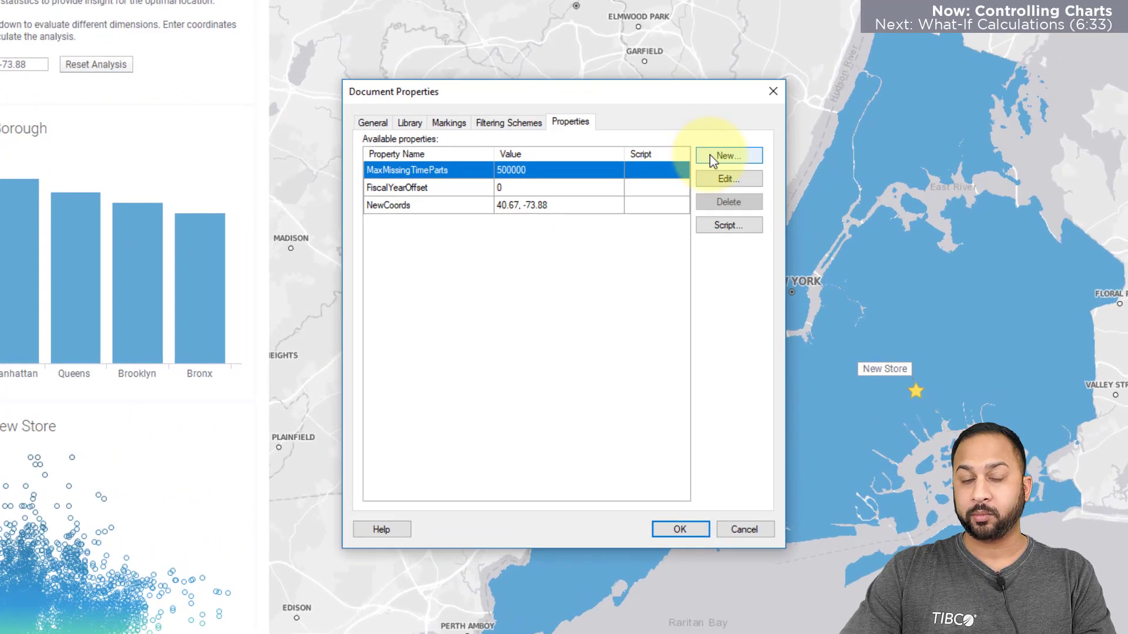
text(myStatistic)
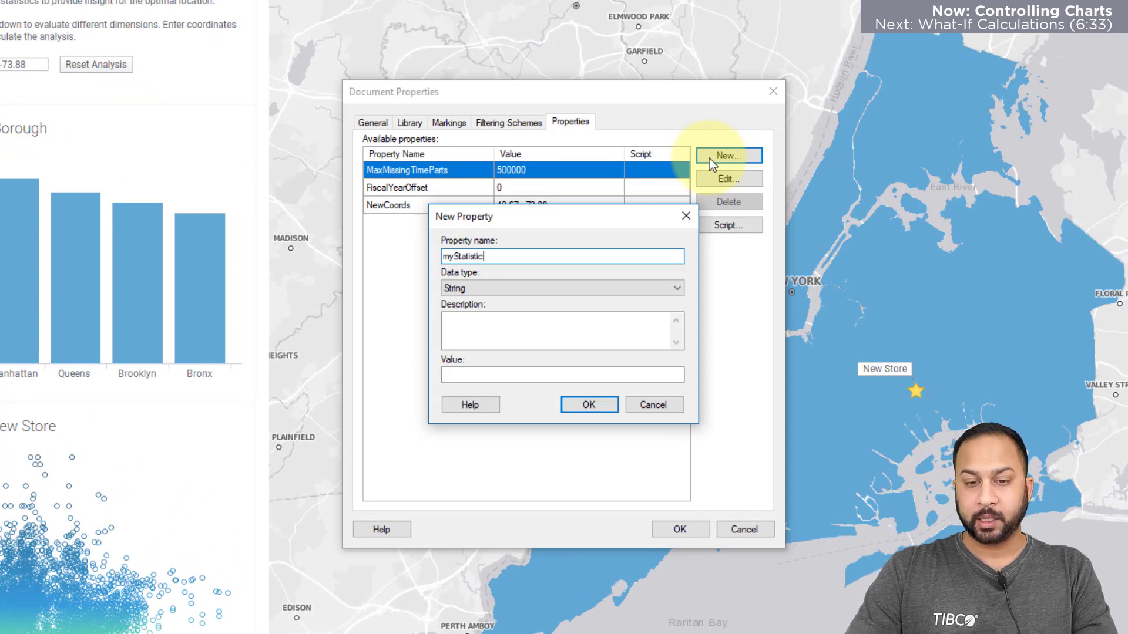
click(604, 408)
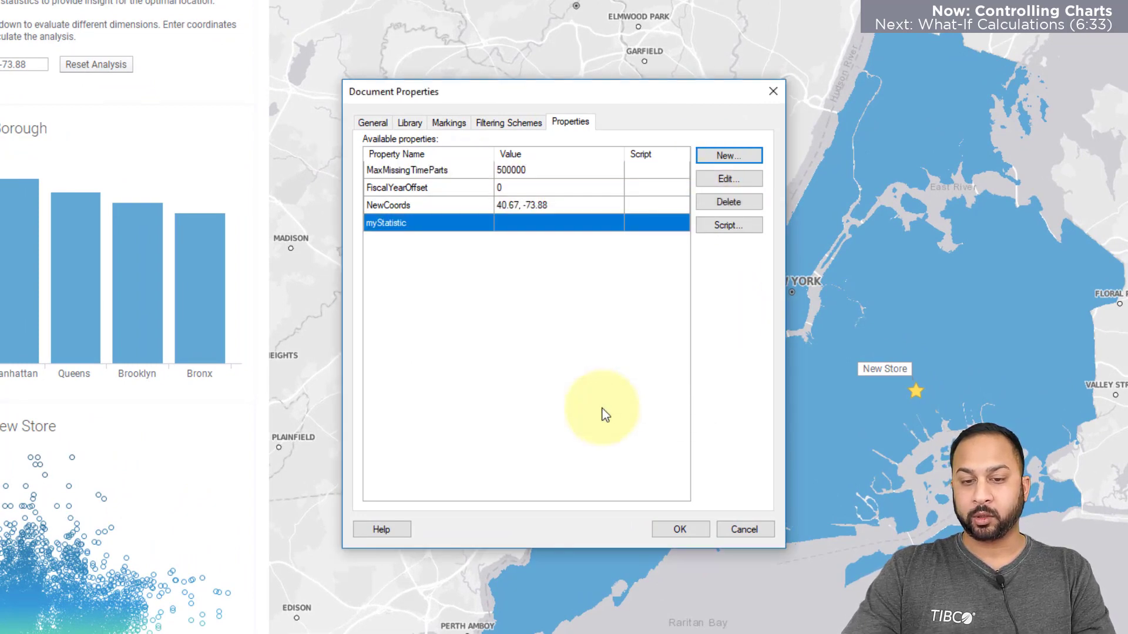
click(681, 530)
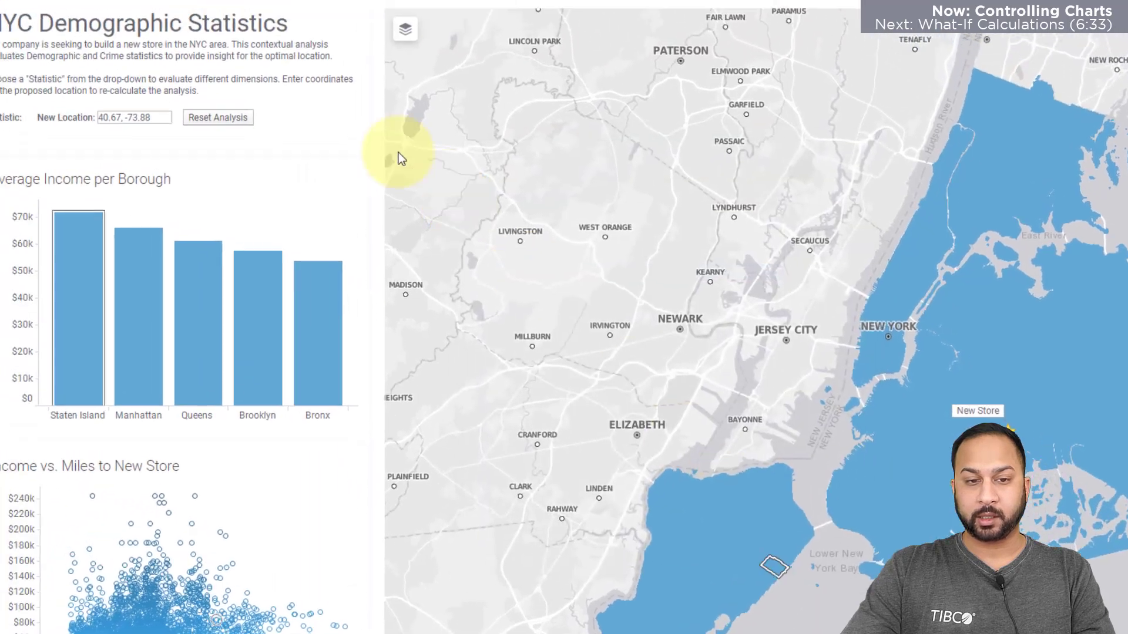
Step: Edit the NYC Demographic Statistics text area and start adding a drop-down list property control beside the Statistic label
right_click(158, 3)
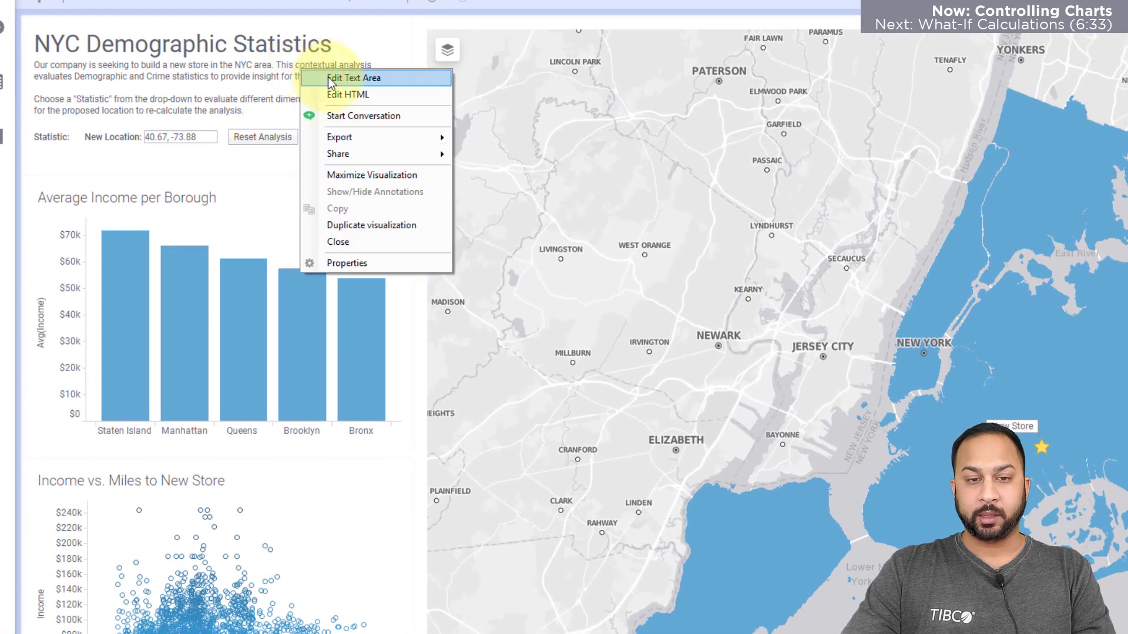
click(328, 77)
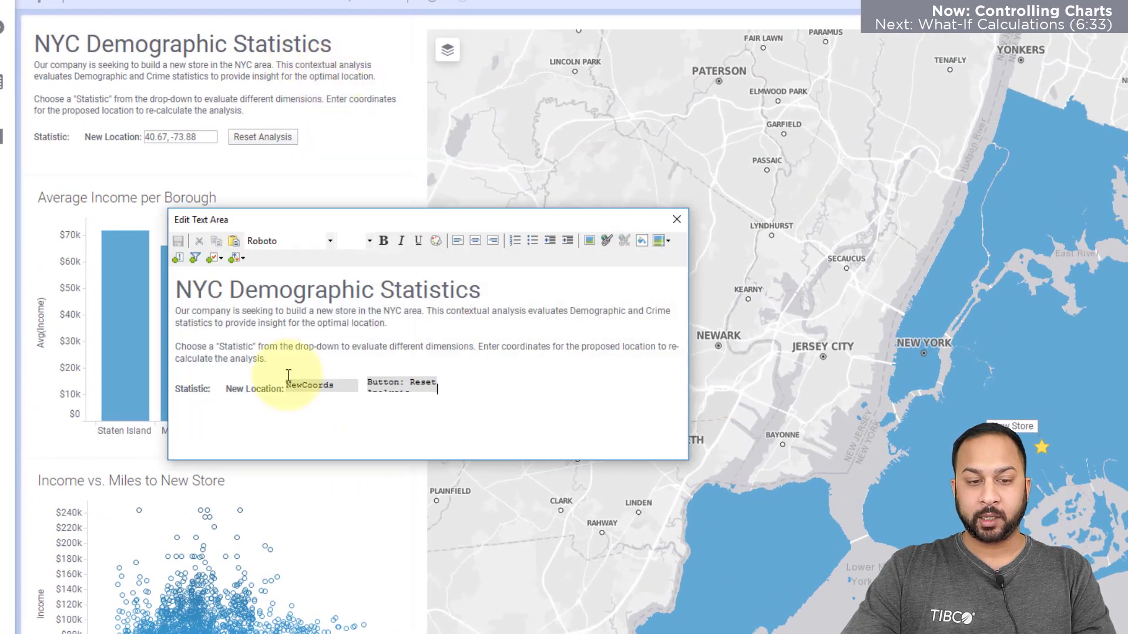
click(215, 262)
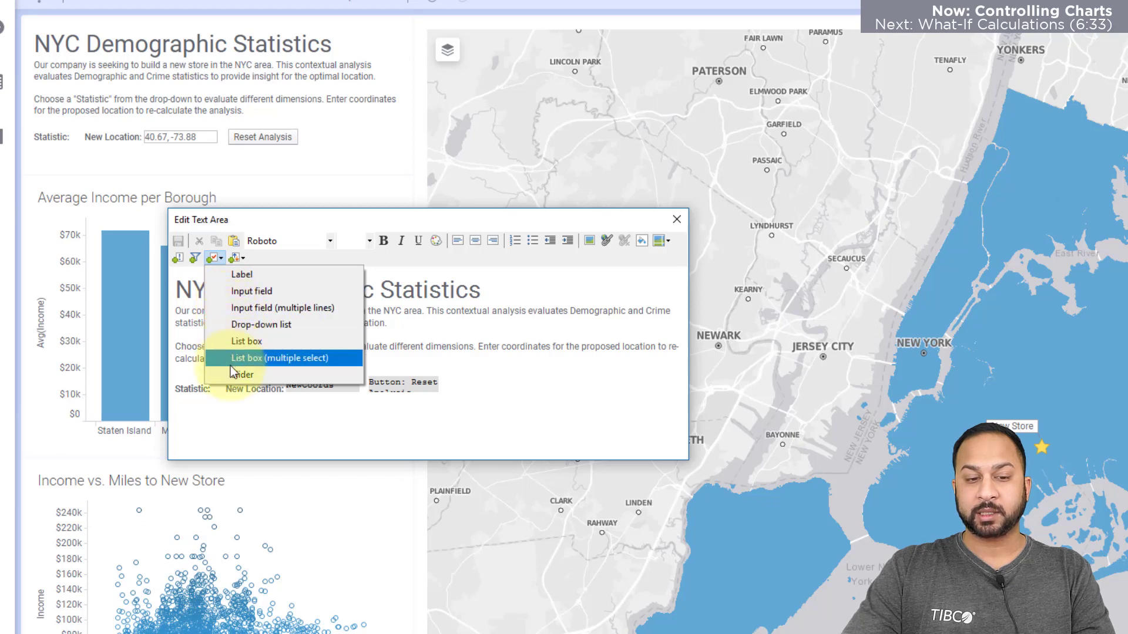
click(238, 324)
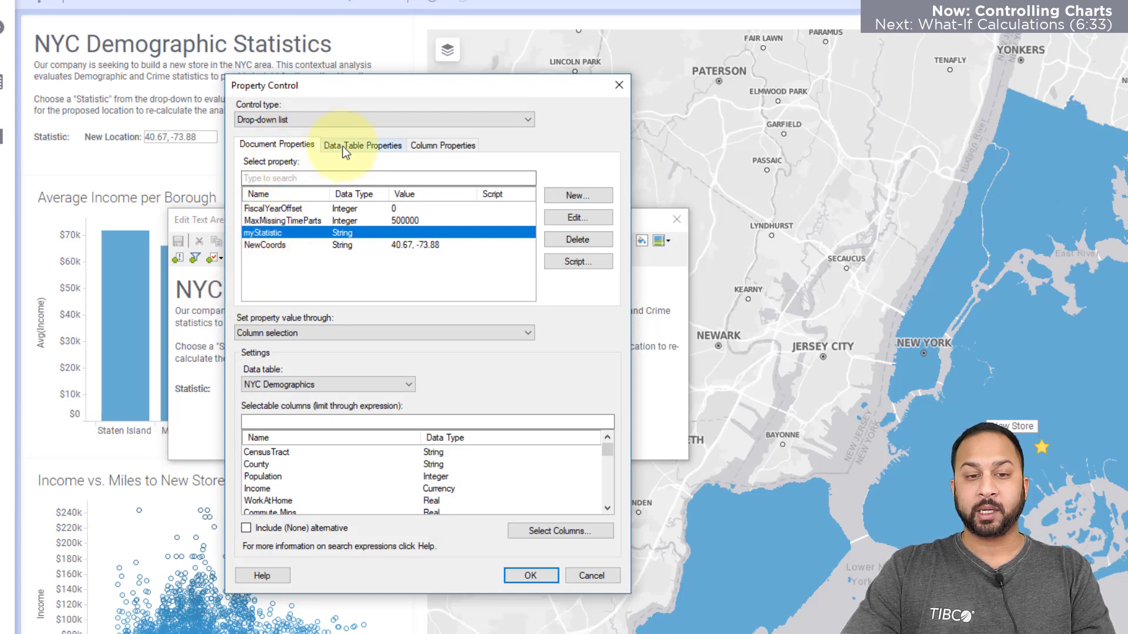
Step: Review the property control's data table and column property scopes and its control types, returning to document properties with Drop-down list kept
click(367, 146)
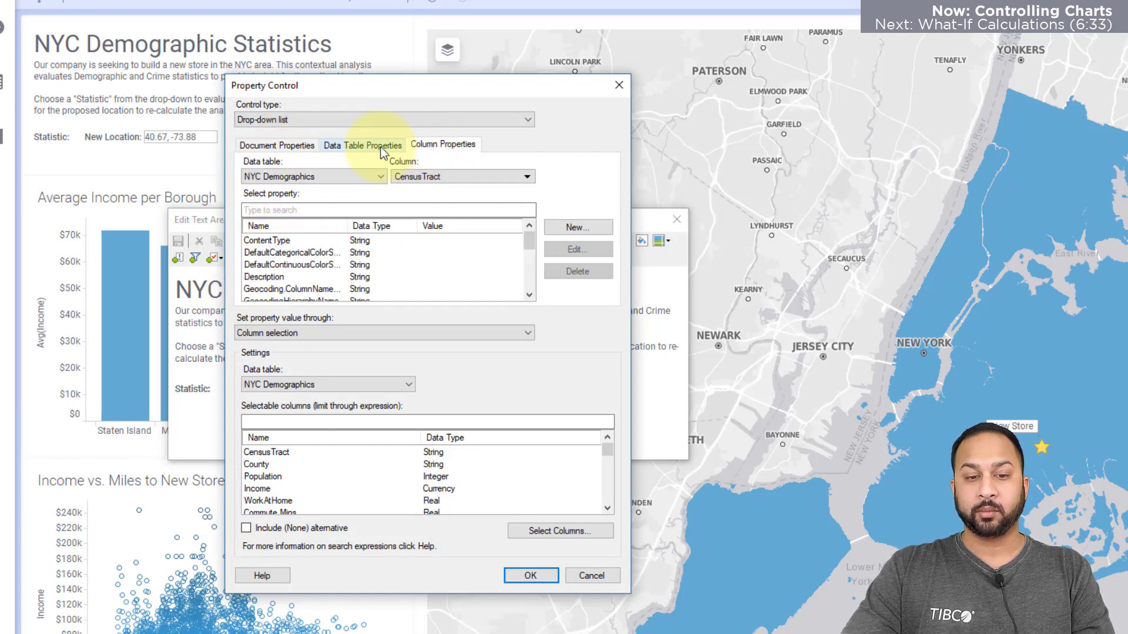
click(296, 147)
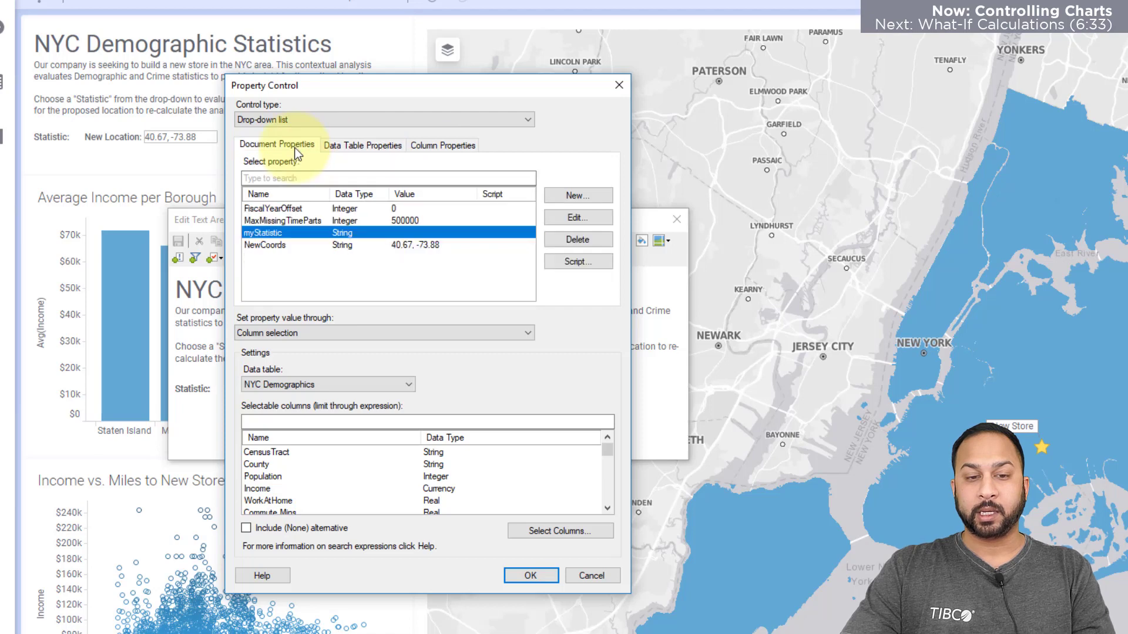
click(277, 121)
click(277, 120)
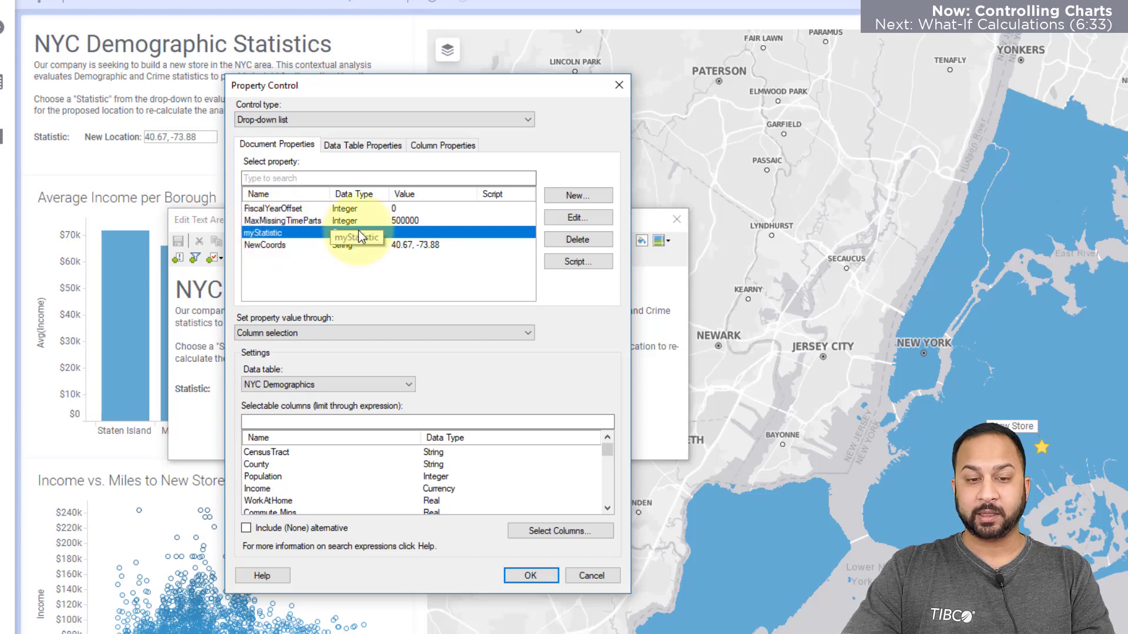
Step: Try setting the property value through Fixed values, and switch back to Column selection
click(329, 334)
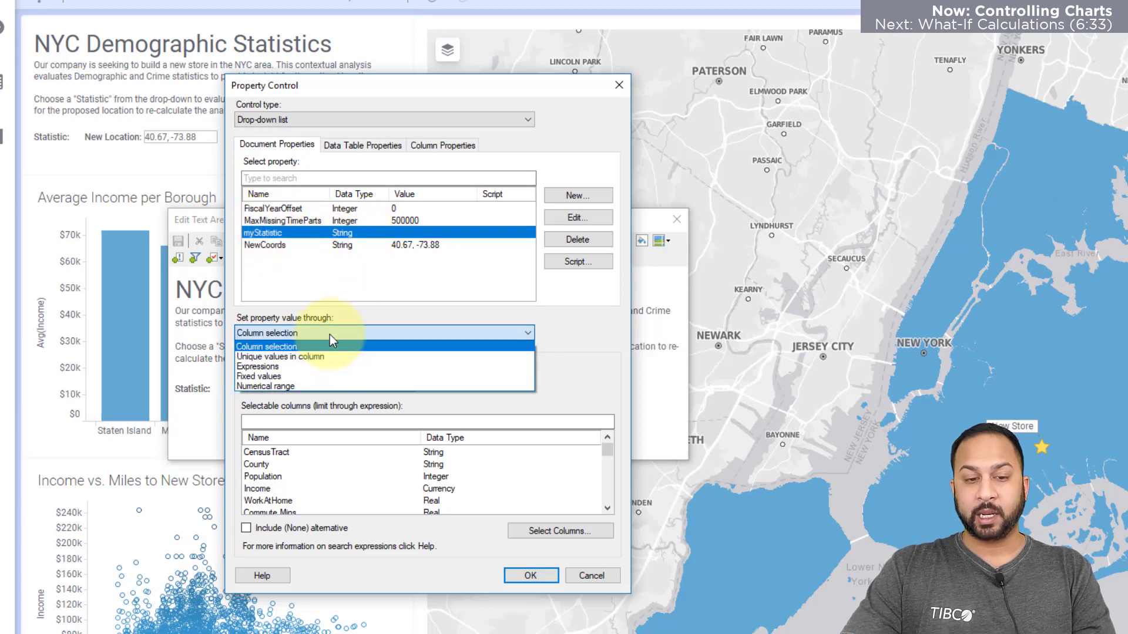
click(312, 374)
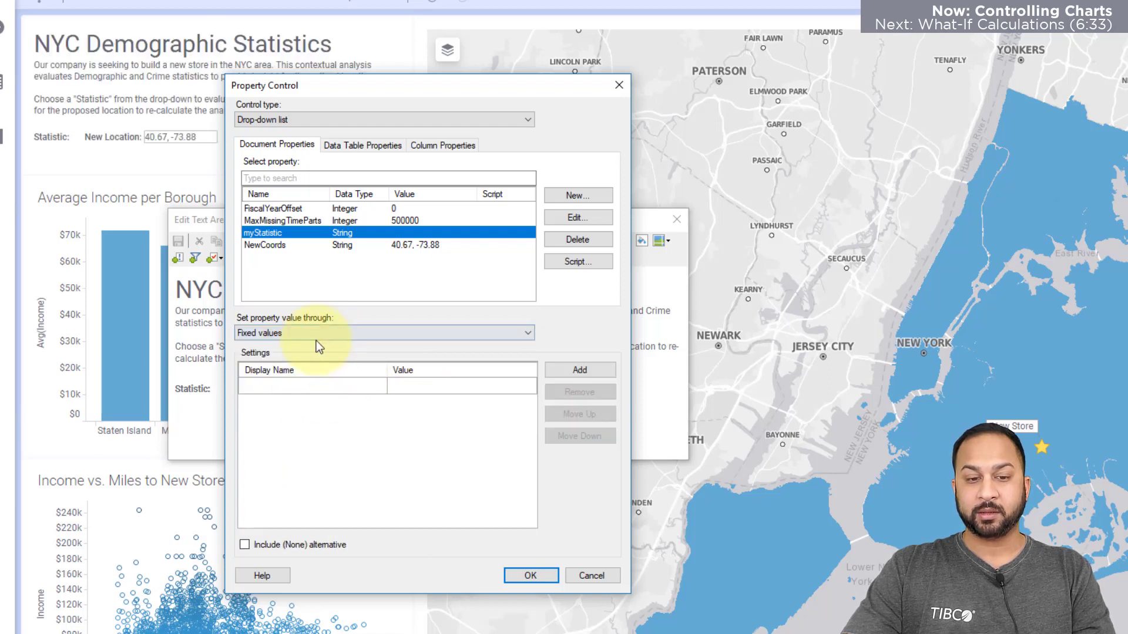
click(292, 333)
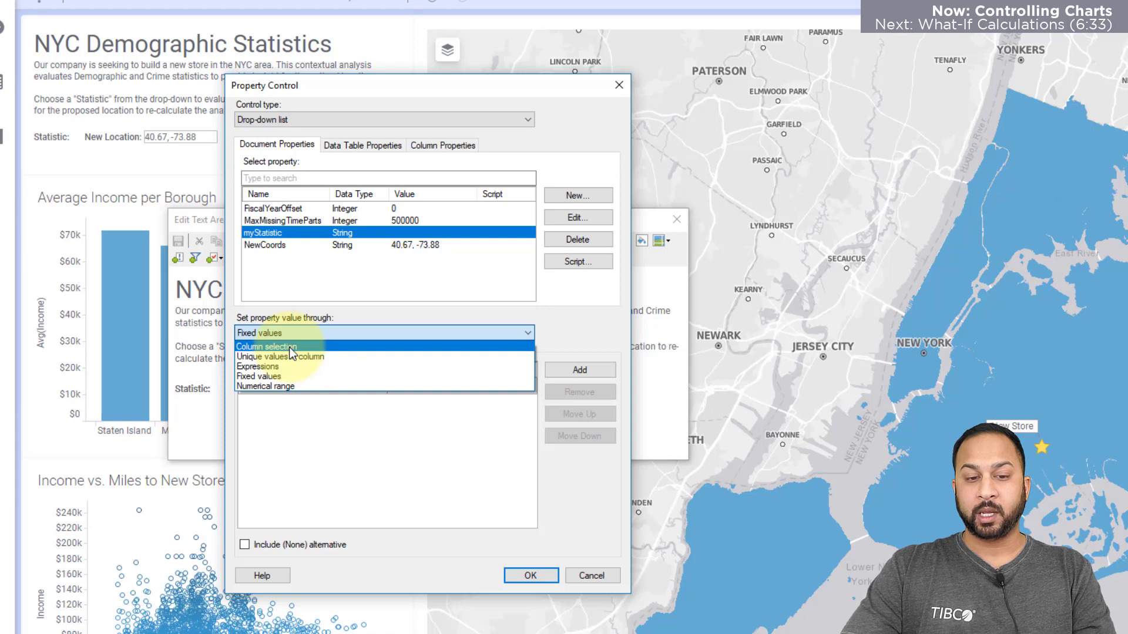
click(290, 353)
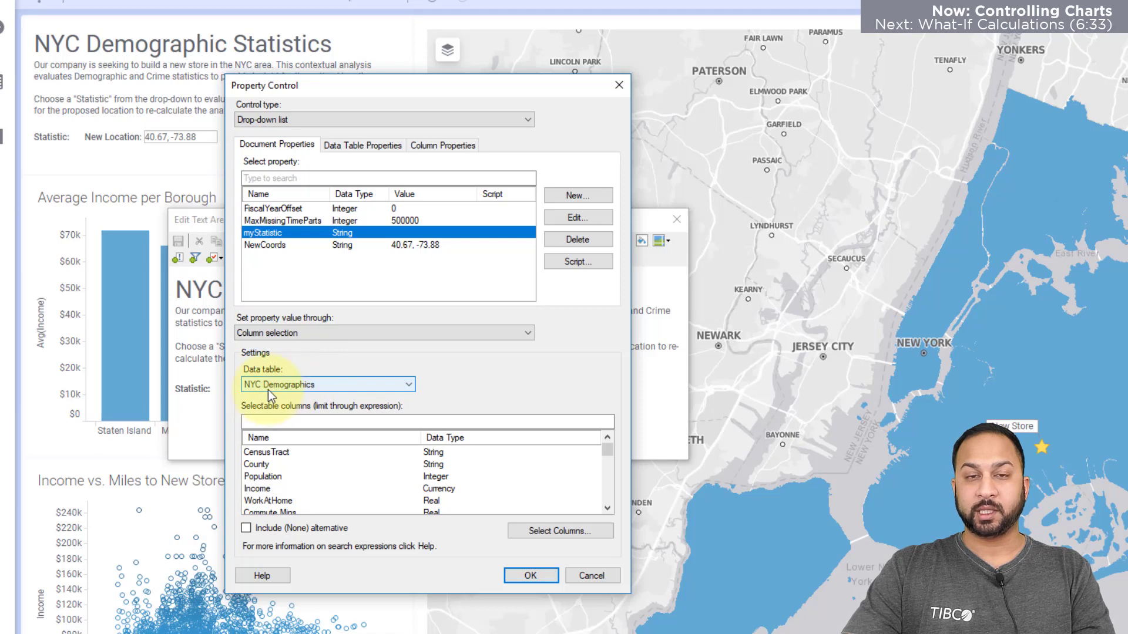
Step: Create a Boolean column property named showColumn with default value False for storing the drop-down's column selection
click(522, 525)
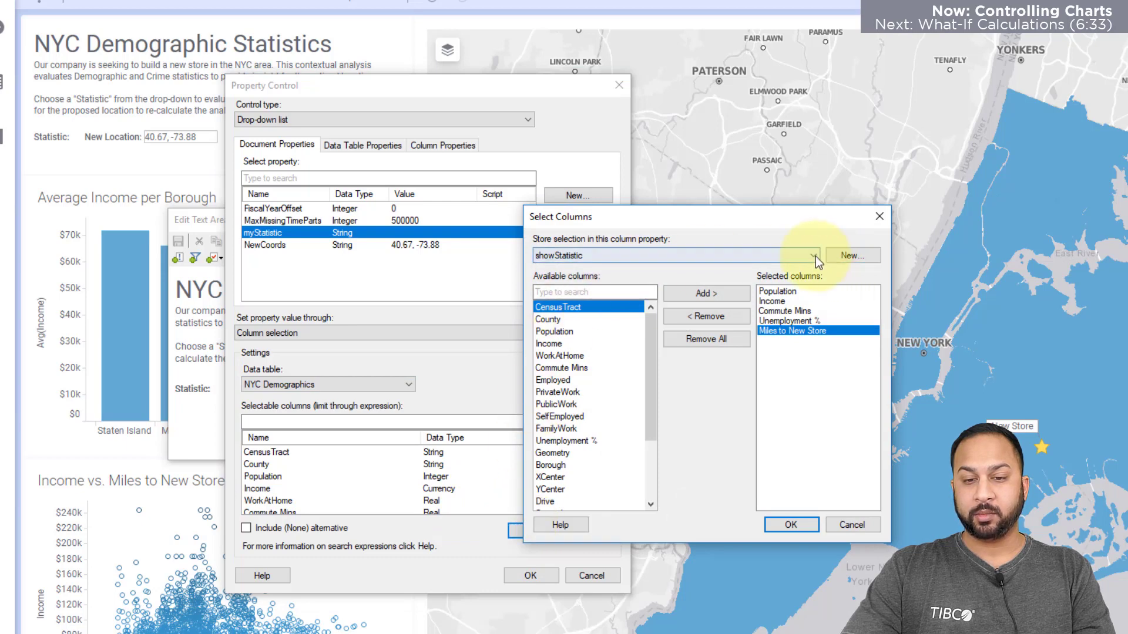
click(858, 255)
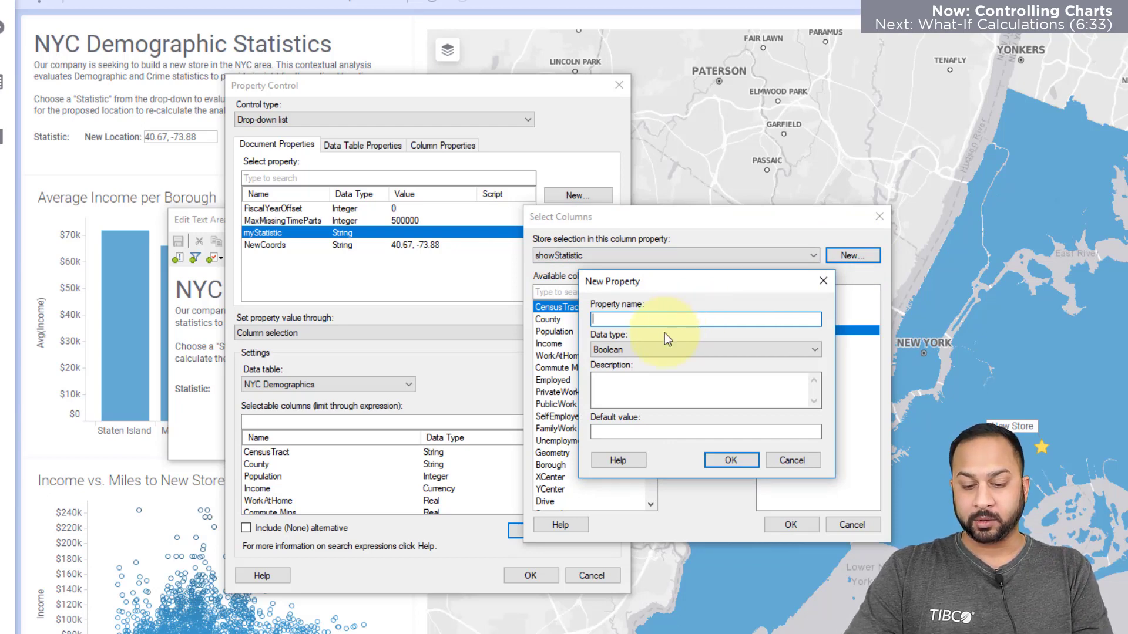
text(showColumn)
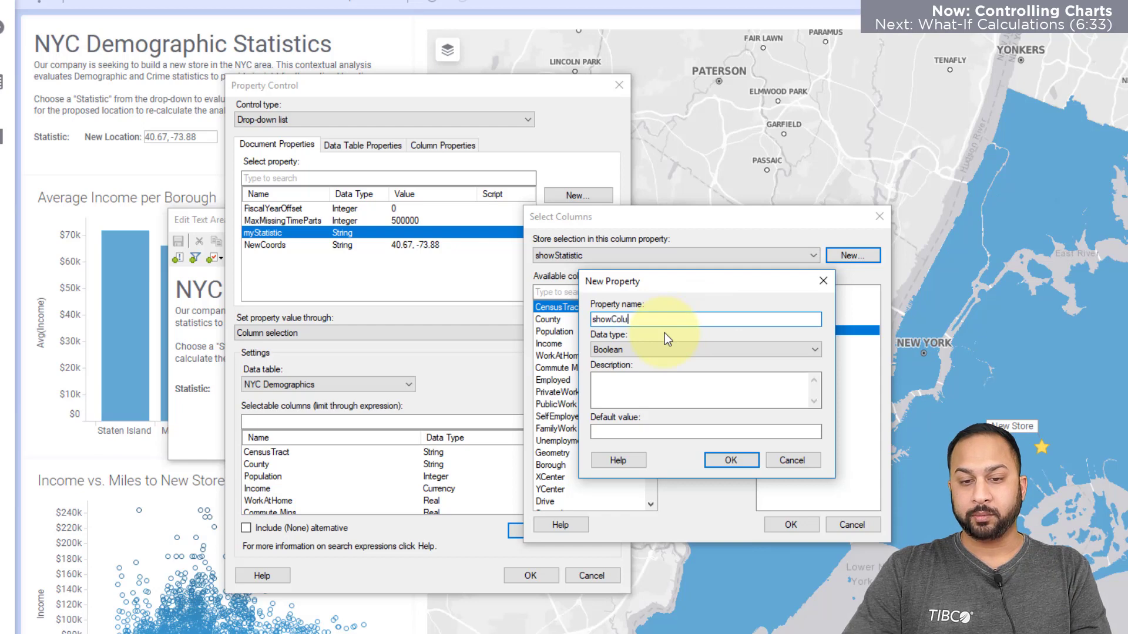
click(610, 434)
text(False)
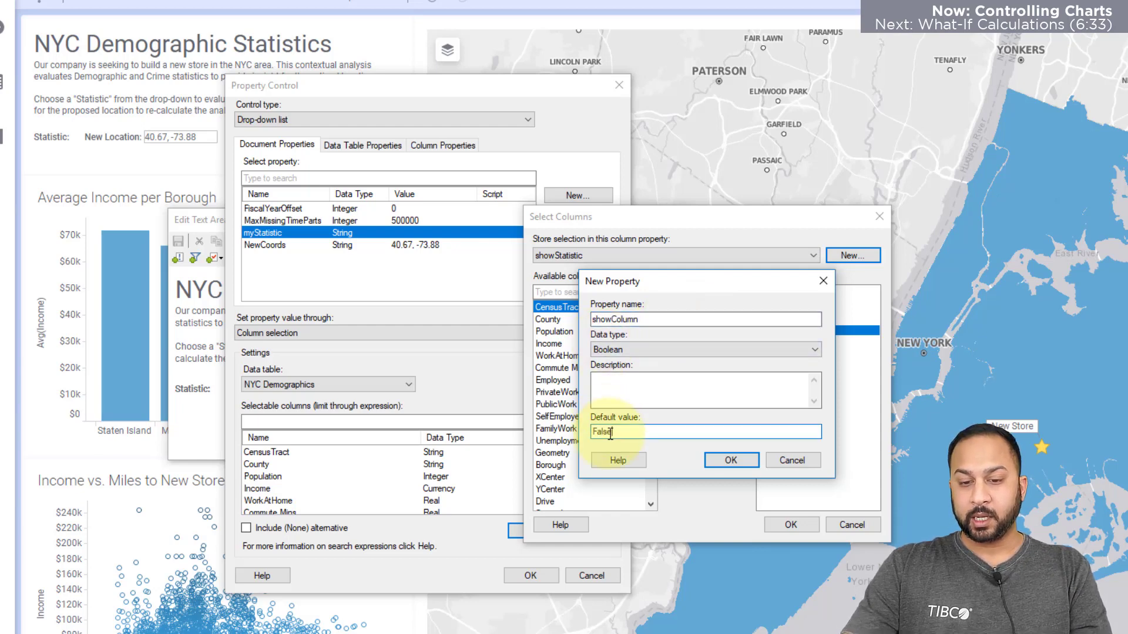
click(726, 463)
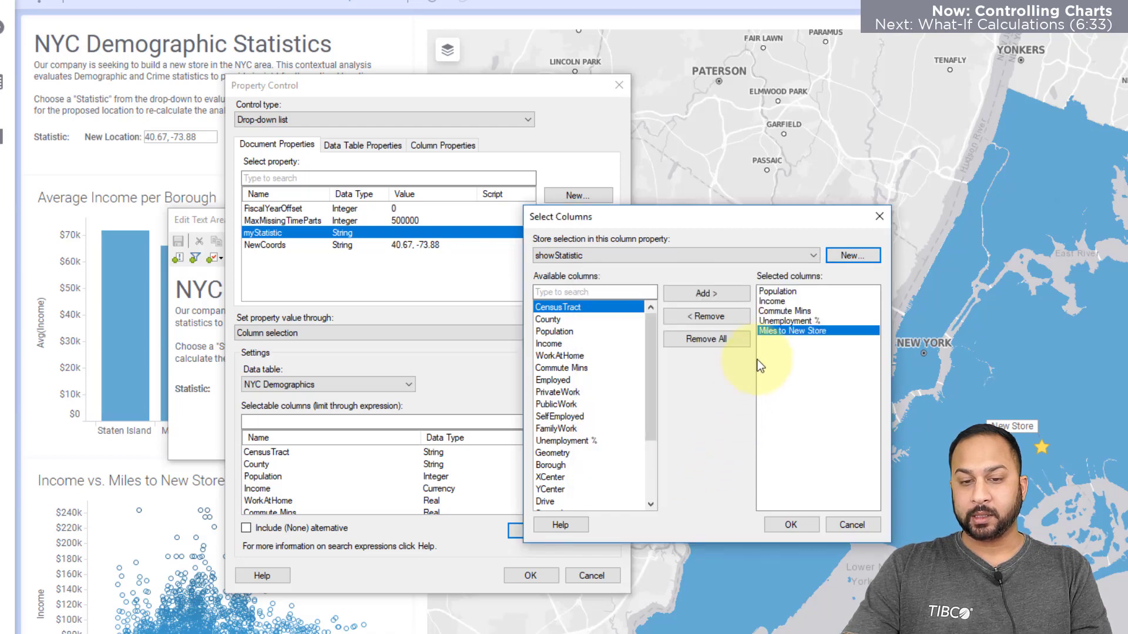
Step: Store the selection in showColumn and add Income, Population, Commute Mins and Unemployment % as selected columns
click(712, 255)
click(712, 267)
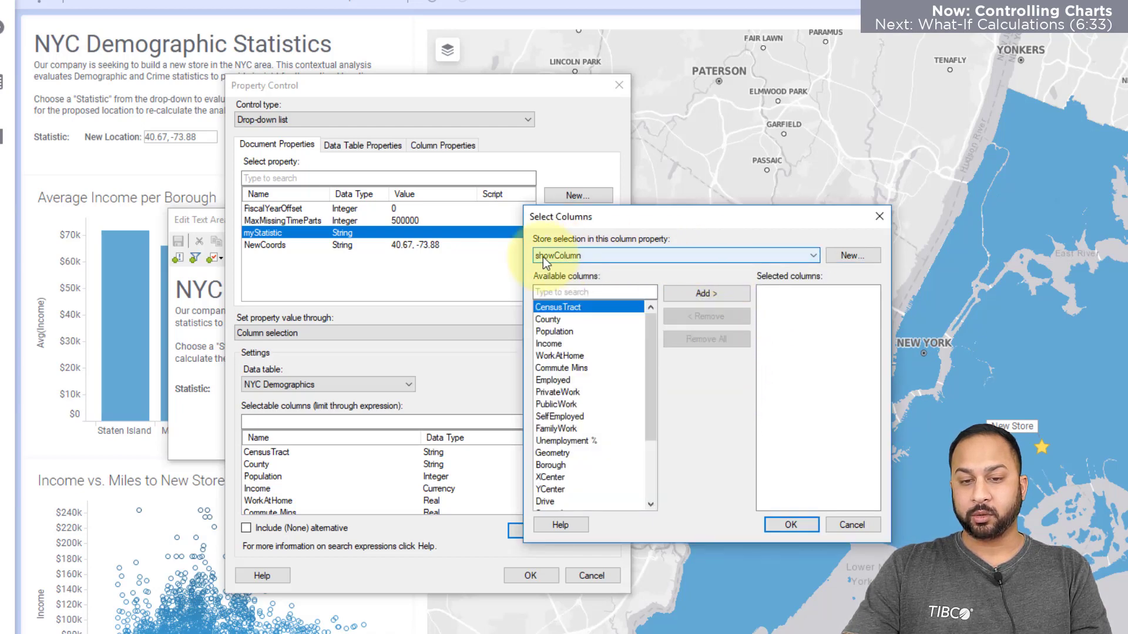
click(814, 302)
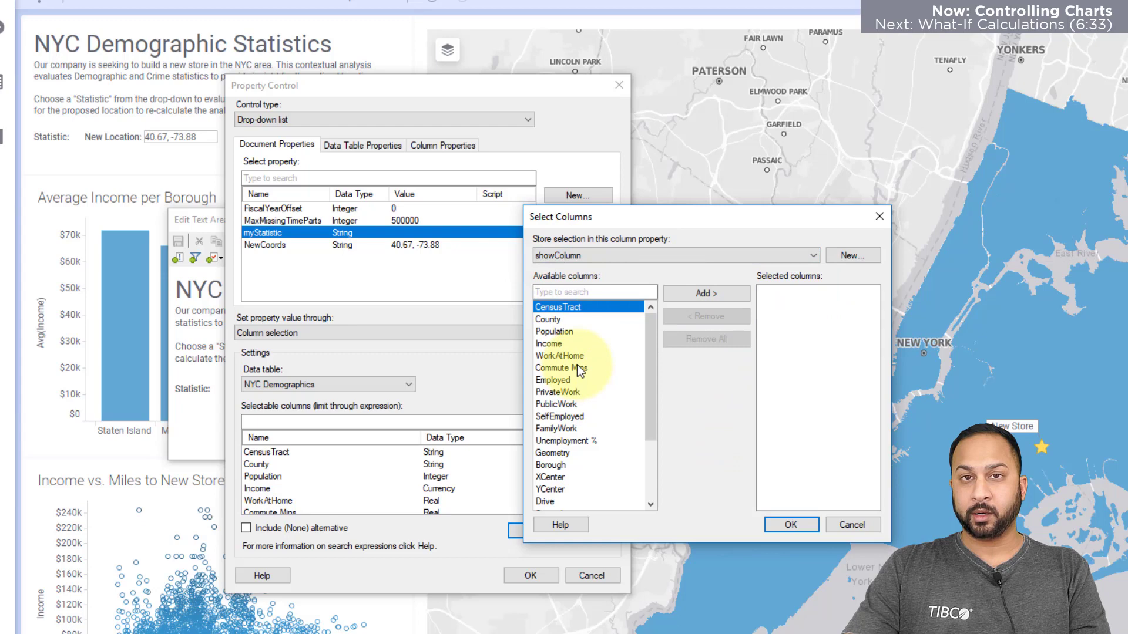
click(576, 291)
text(income)
click(688, 293)
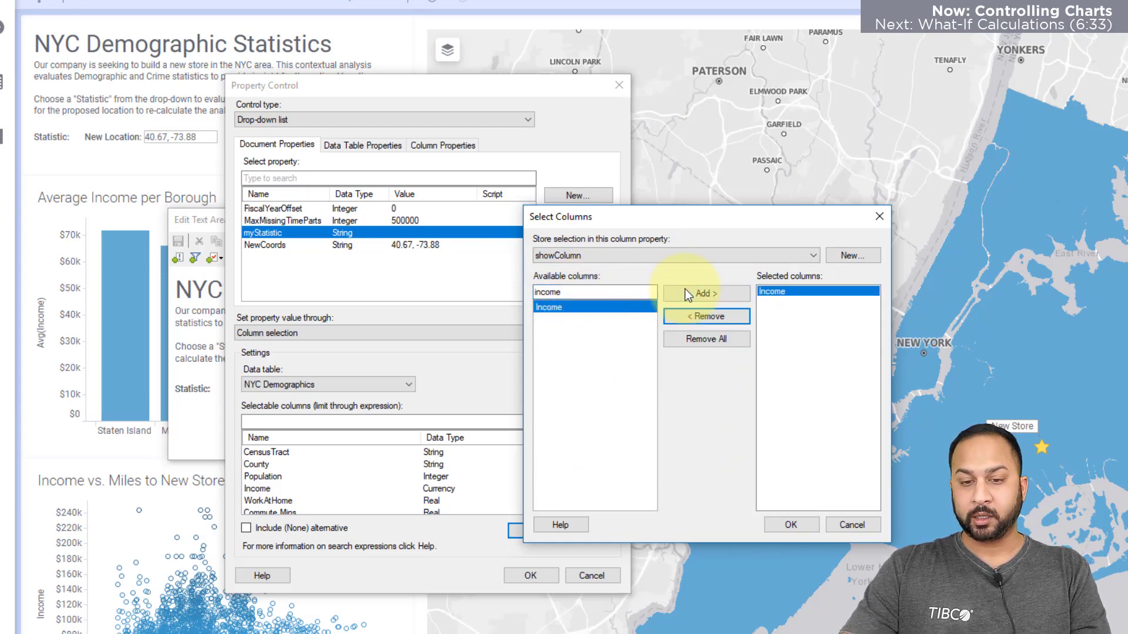
double_click(567, 292)
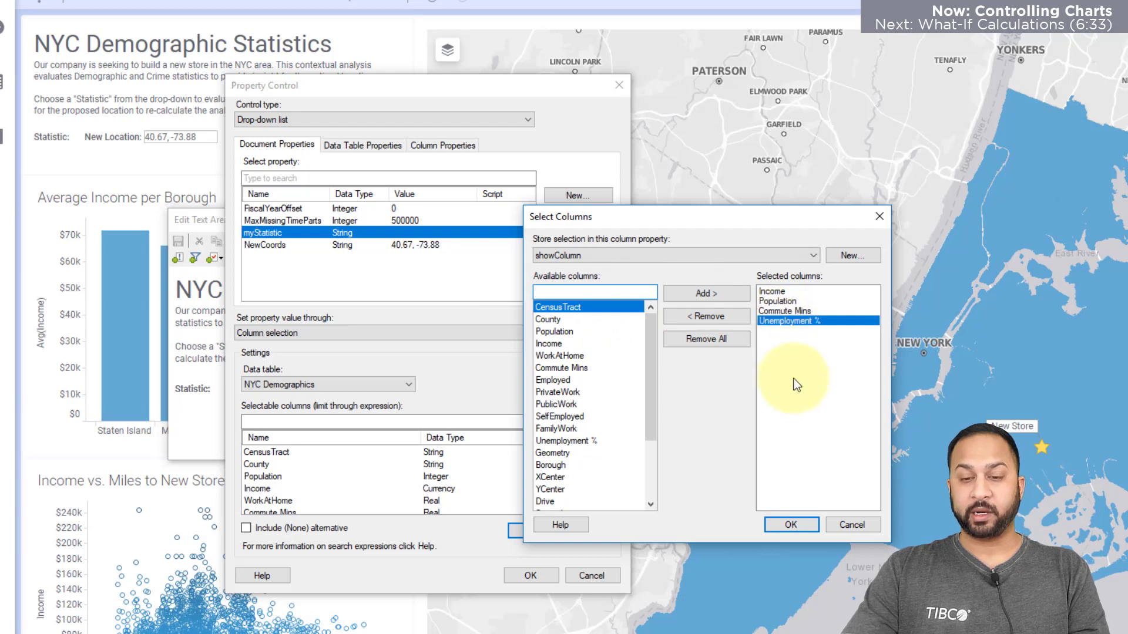
click(781, 522)
Step: Insert the myStatistic drop-down control, save the text area and open the new Statistic list to check its choices
click(515, 575)
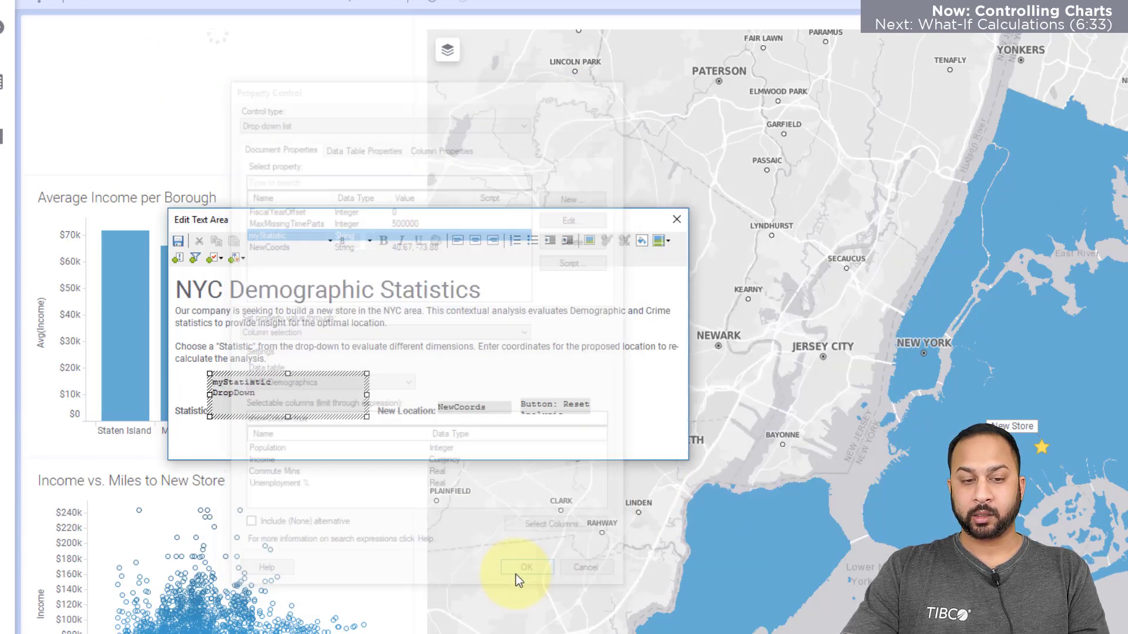
click(179, 241)
click(157, 138)
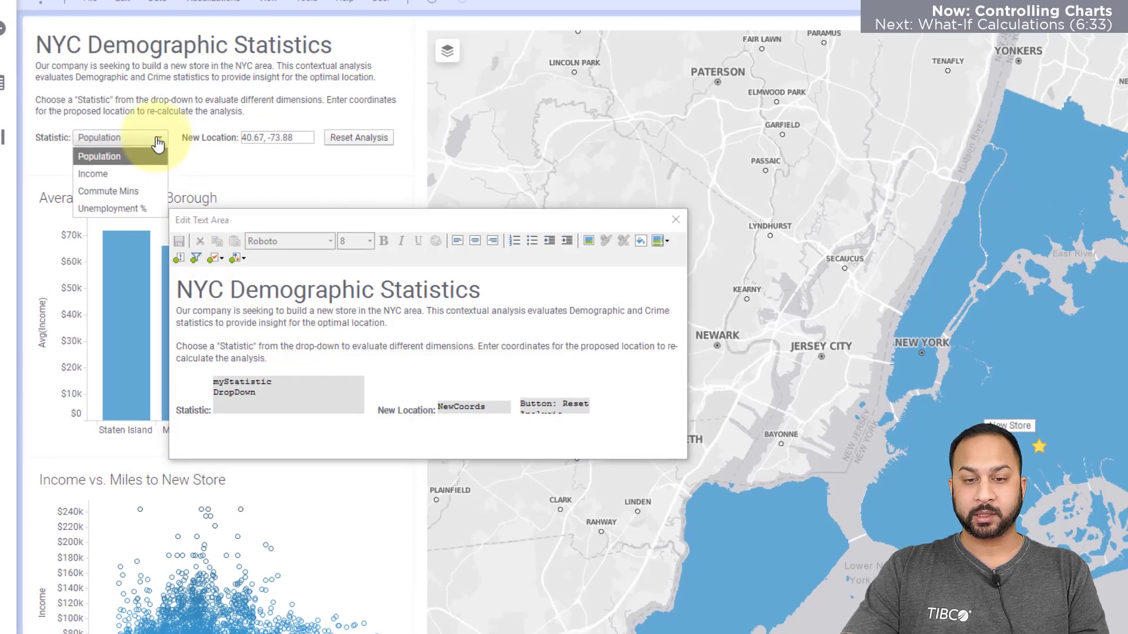
Step: Close the text area editor, choose Income as the Statistic and check the myStatistic value in the document properties
click(676, 220)
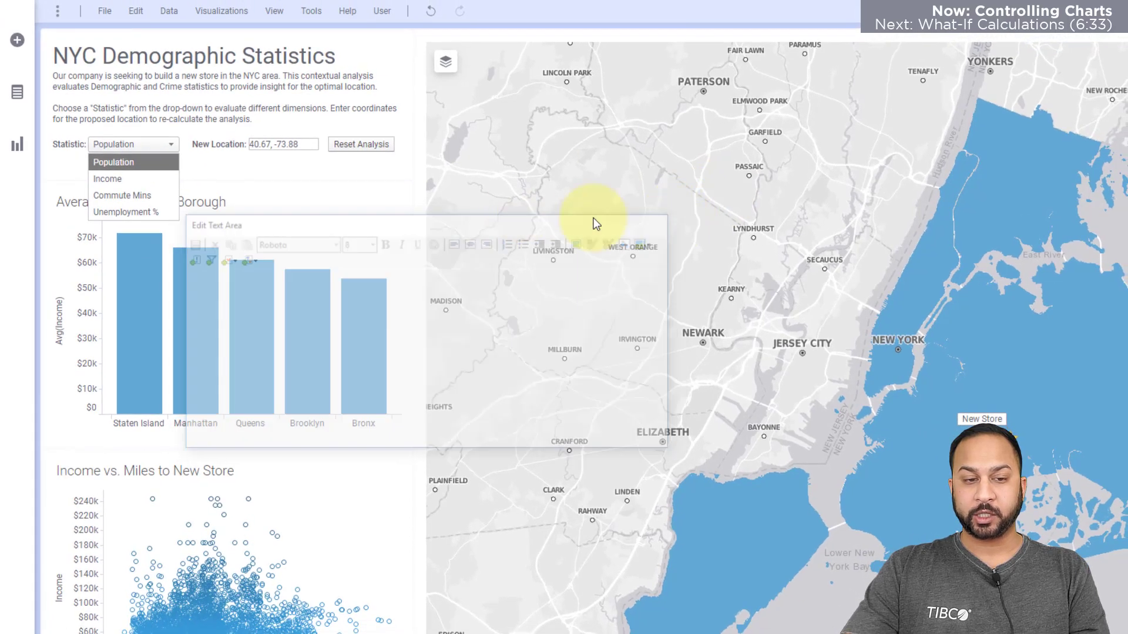
click(126, 179)
click(104, 10)
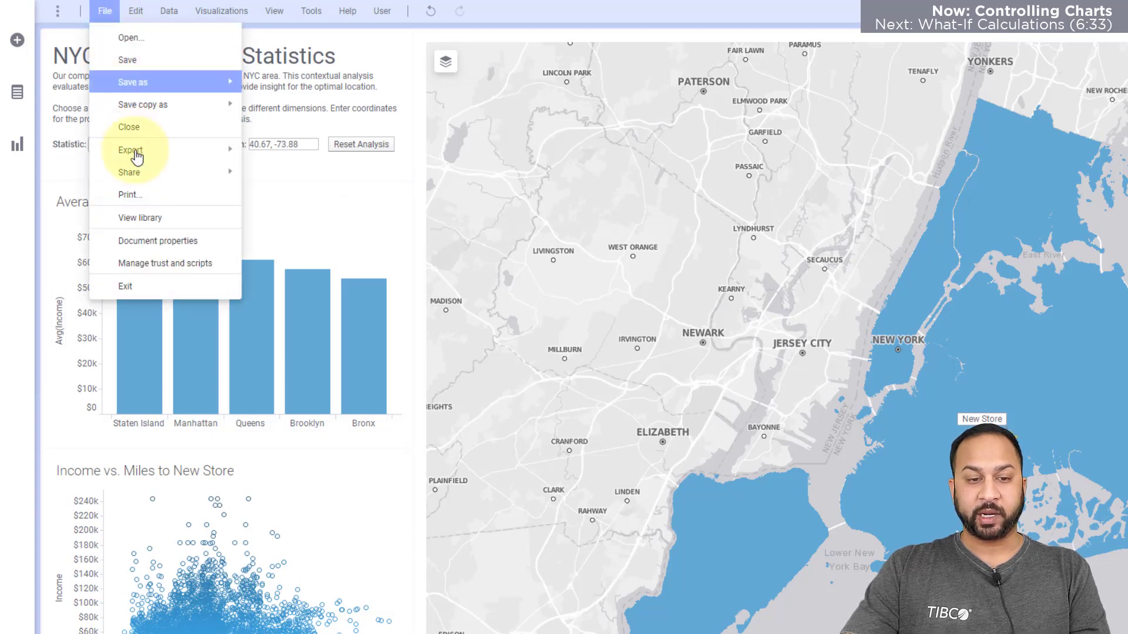
click(157, 240)
click(698, 198)
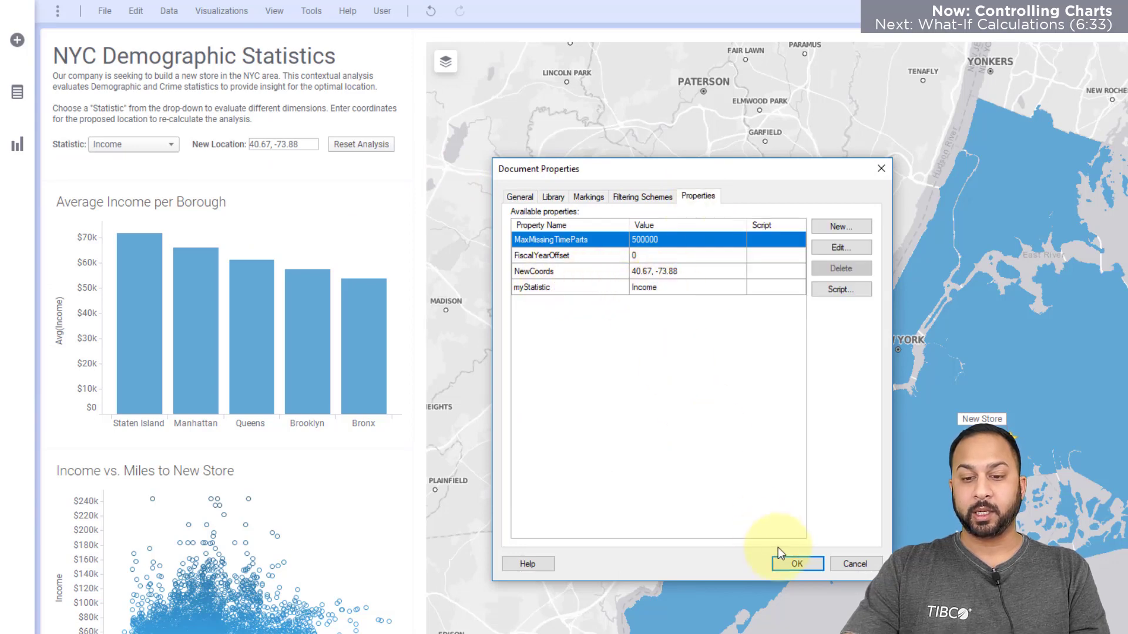
click(793, 564)
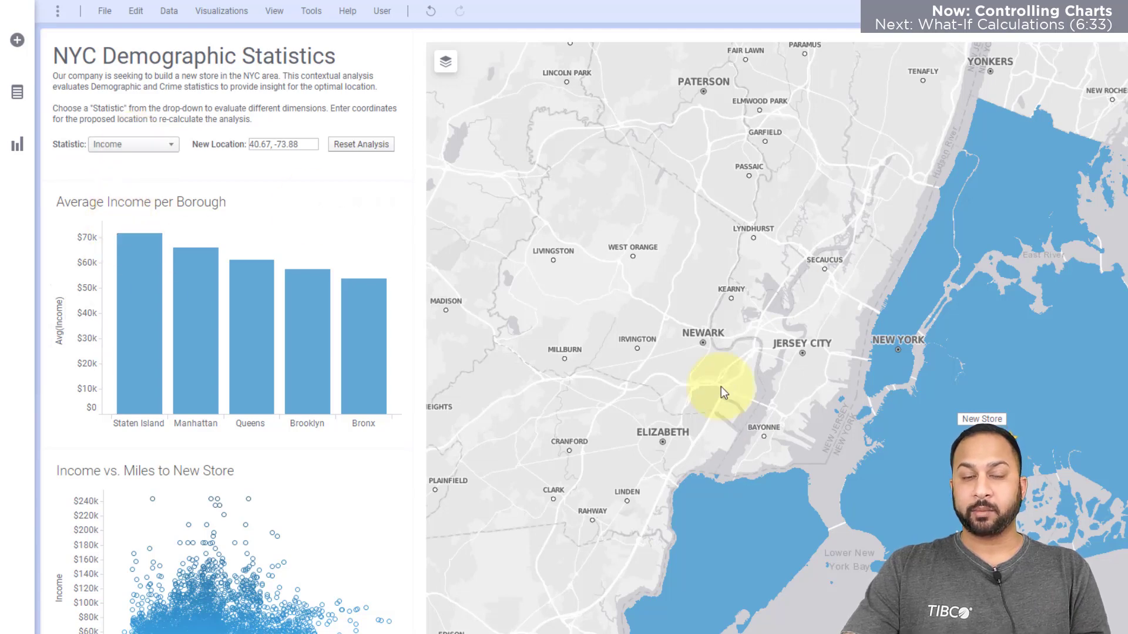
Step: Set the bar chart's value axis column from the myStatistic property
right_click(58, 293)
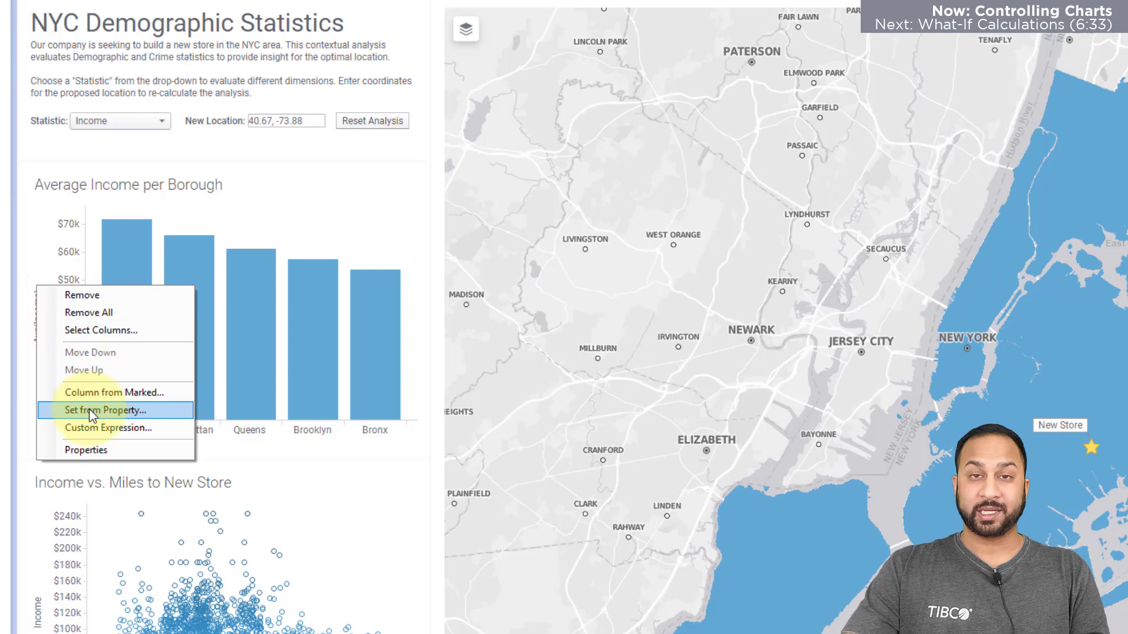
click(89, 410)
click(588, 309)
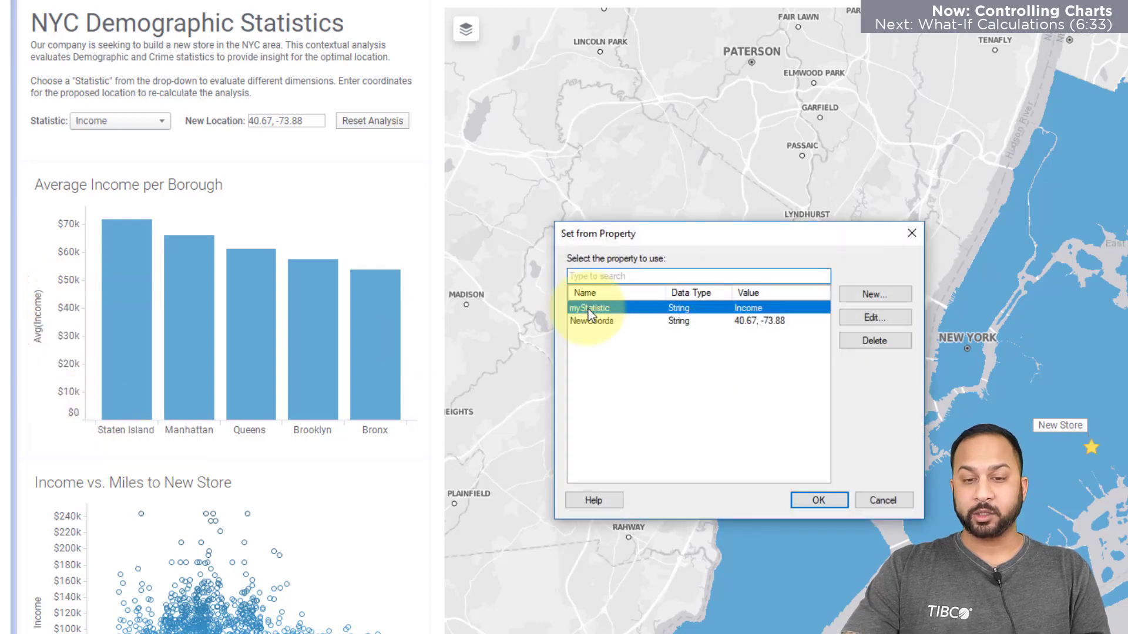
click(816, 500)
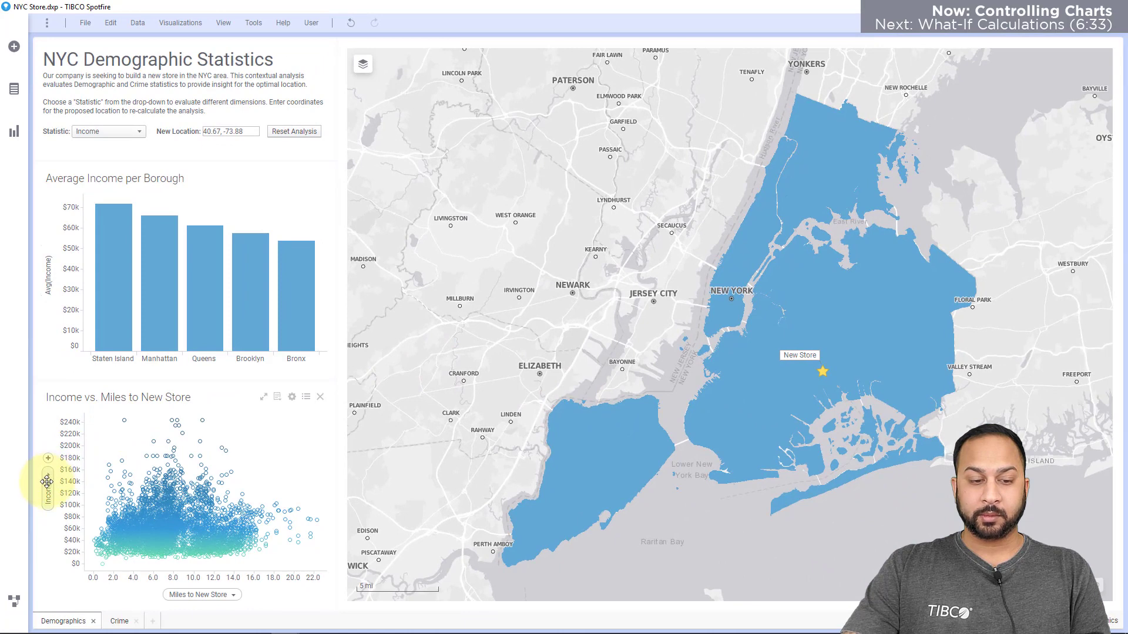
Step: Set the scatter plot's vertical axis column from the myStatistic property
right_click(46, 482)
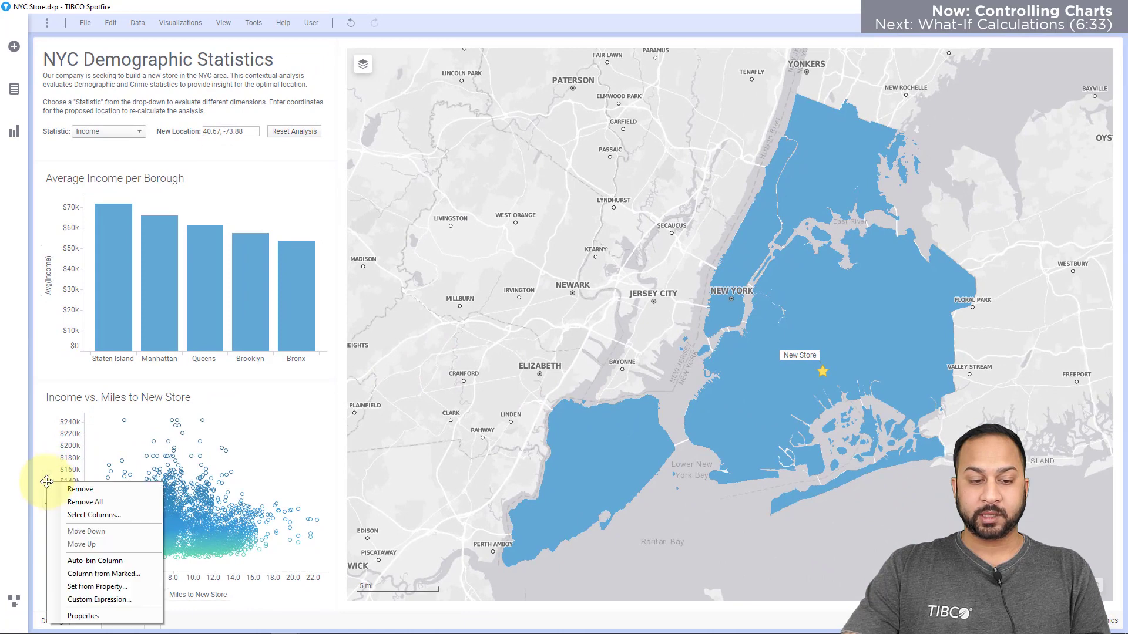
click(73, 586)
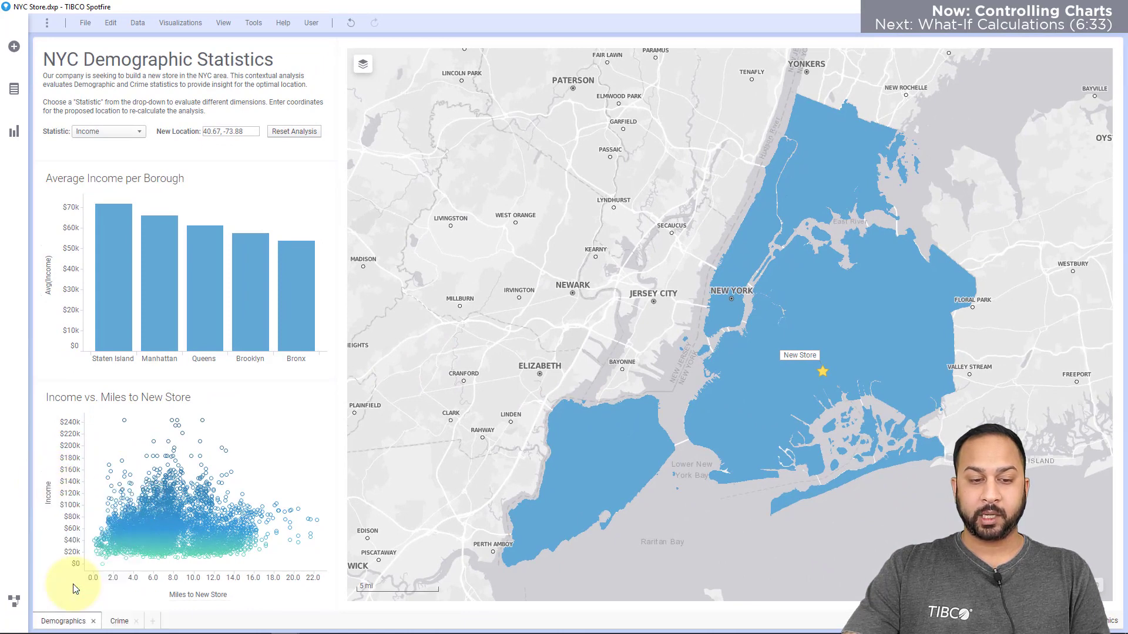
click(468, 270)
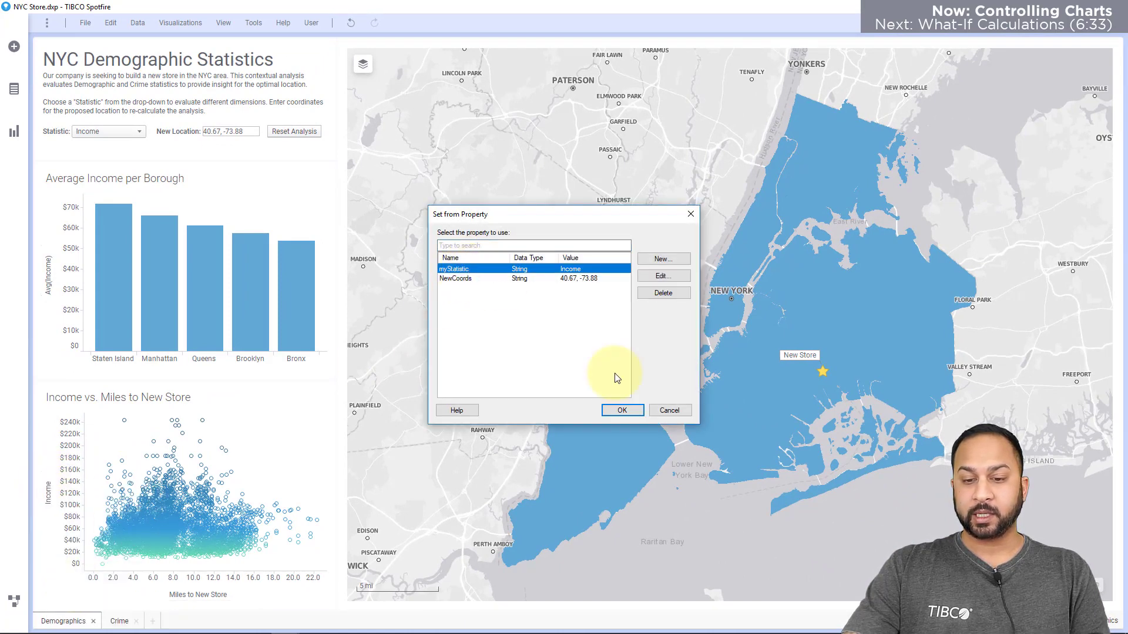
click(621, 410)
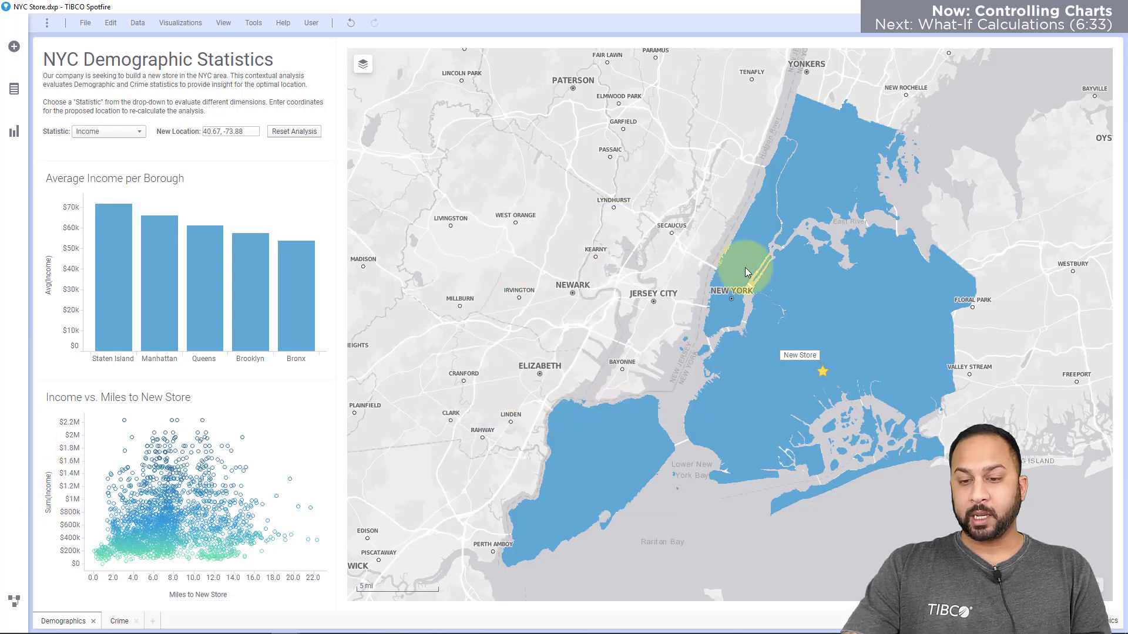
Step: Open the color settings of the map chart's NYC Demographics feature layer
right_click(767, 289)
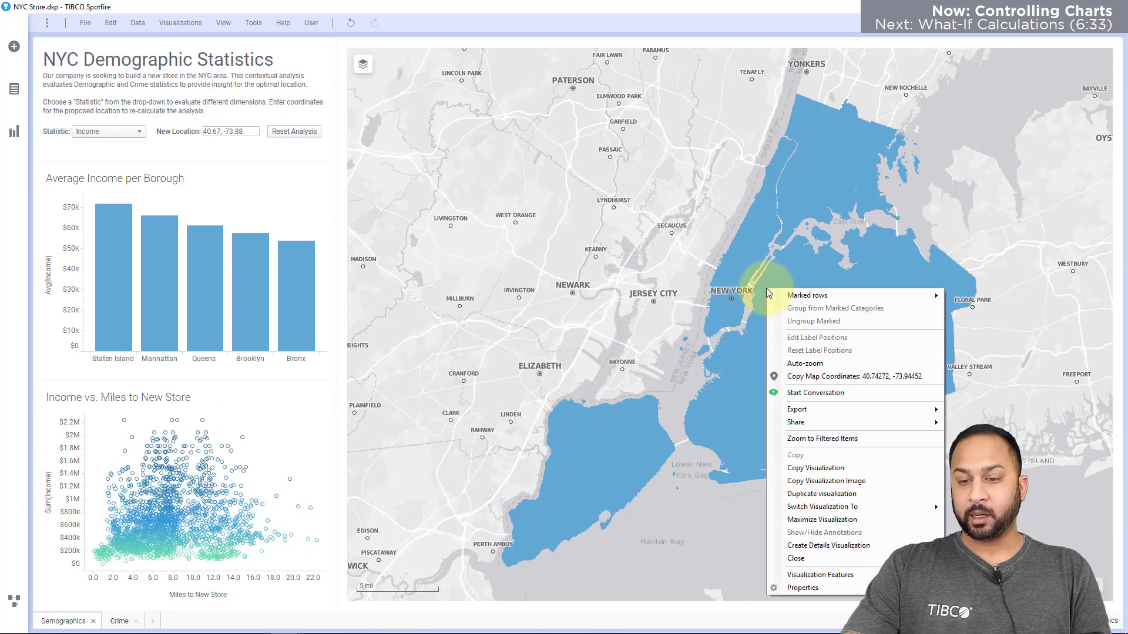
click(802, 587)
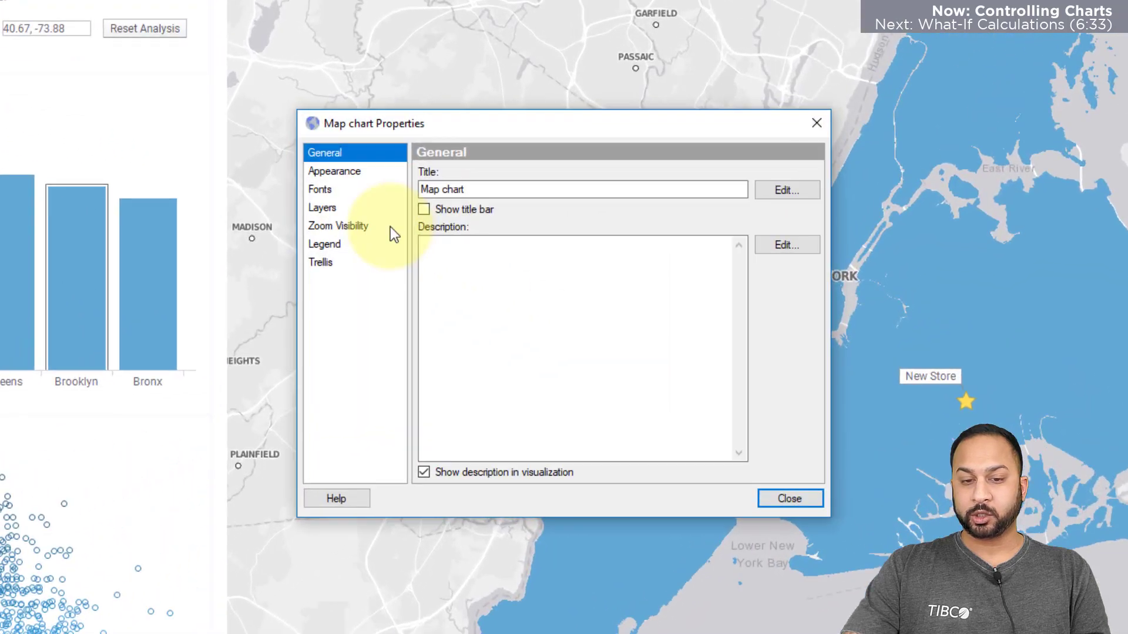
click(343, 210)
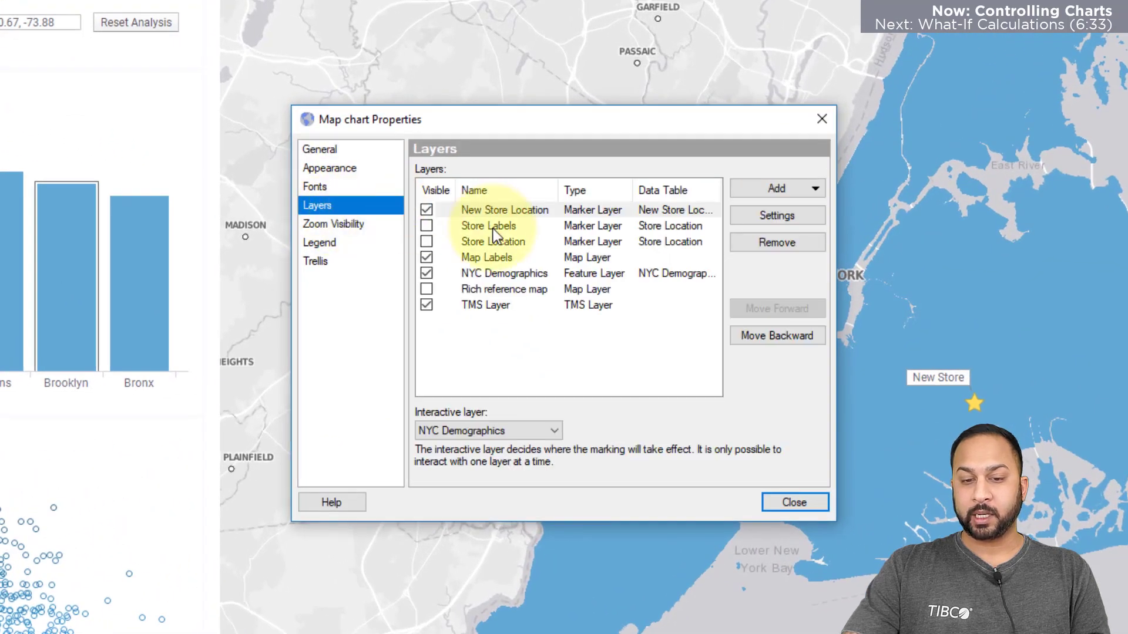
click(487, 288)
click(489, 273)
click(776, 218)
click(323, 224)
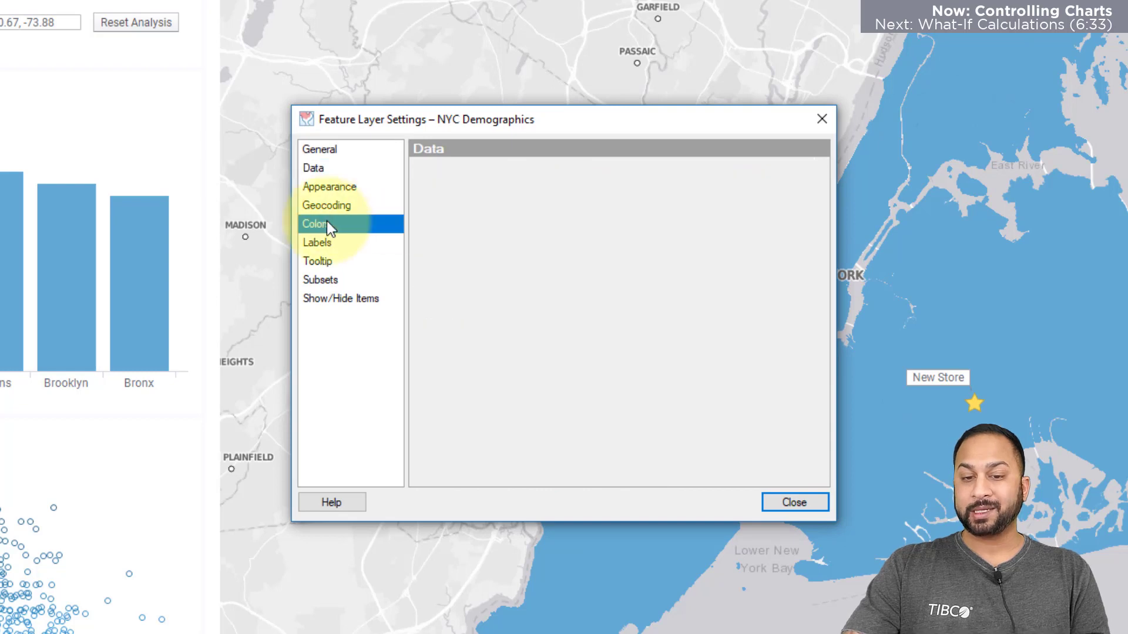
Step: Set the NYC Demographics layer's color column from the myStatistic property and close the layer and map settings
click(450, 189)
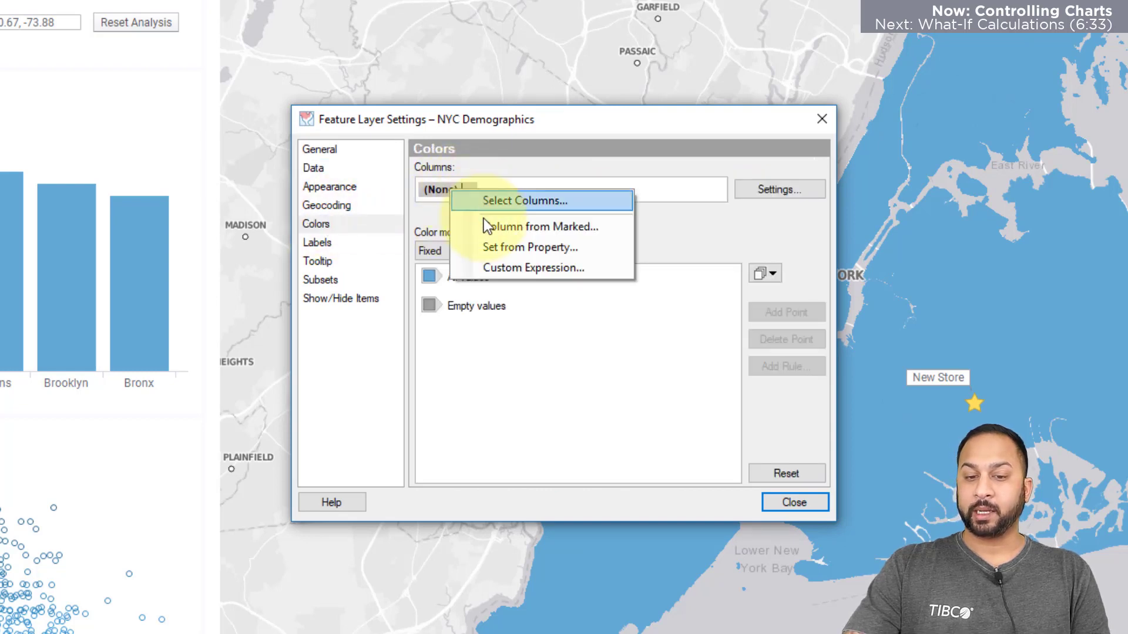
click(488, 247)
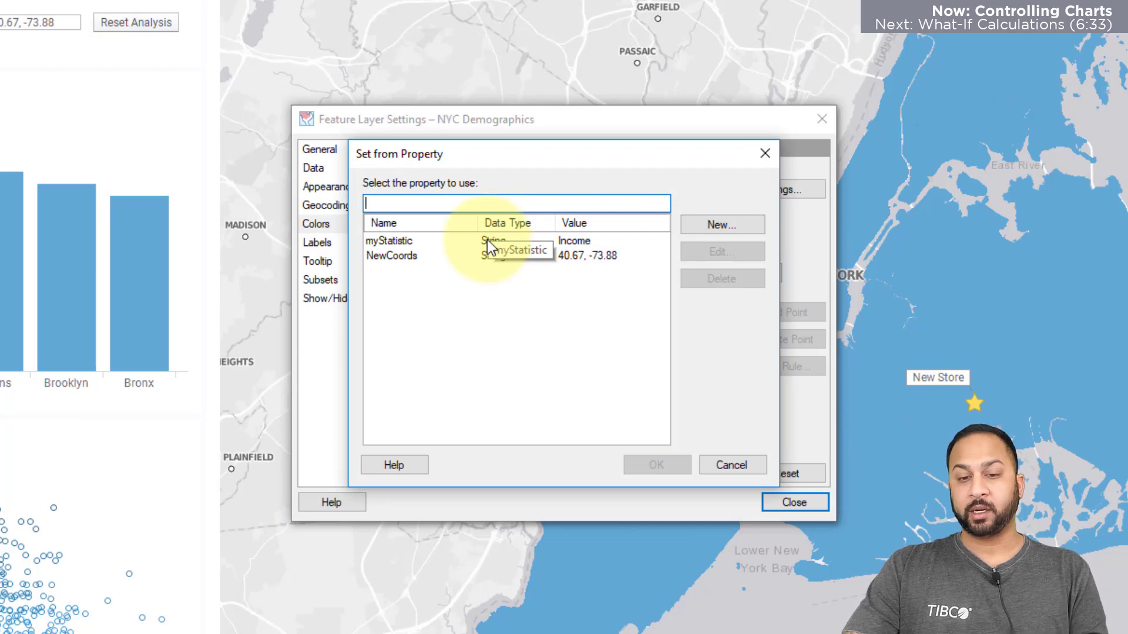
click(446, 249)
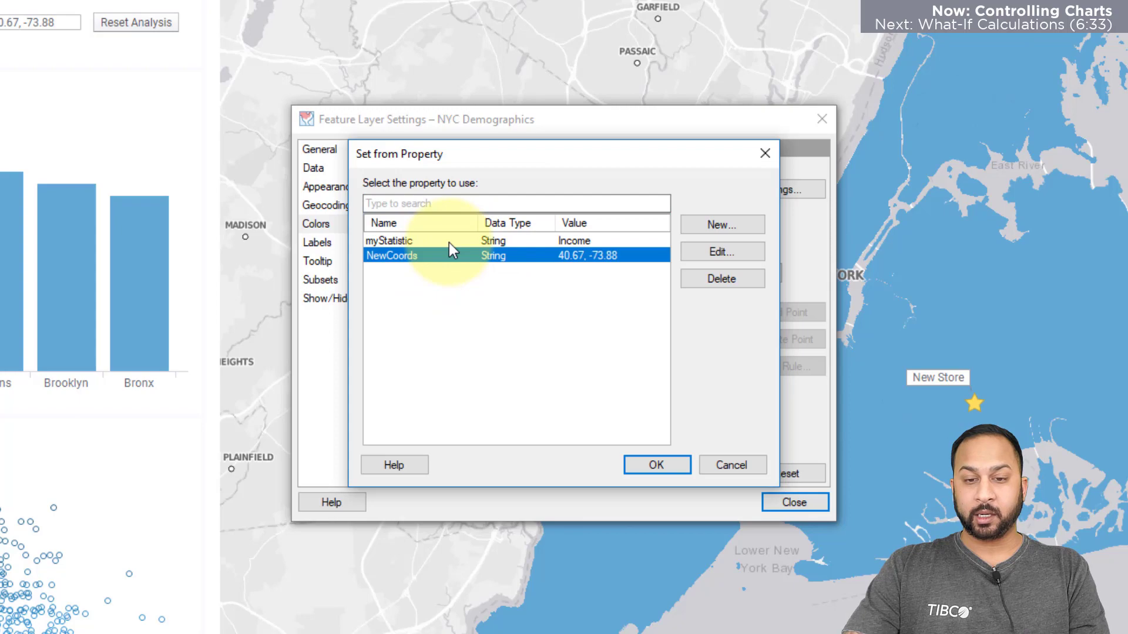
click(449, 242)
click(661, 463)
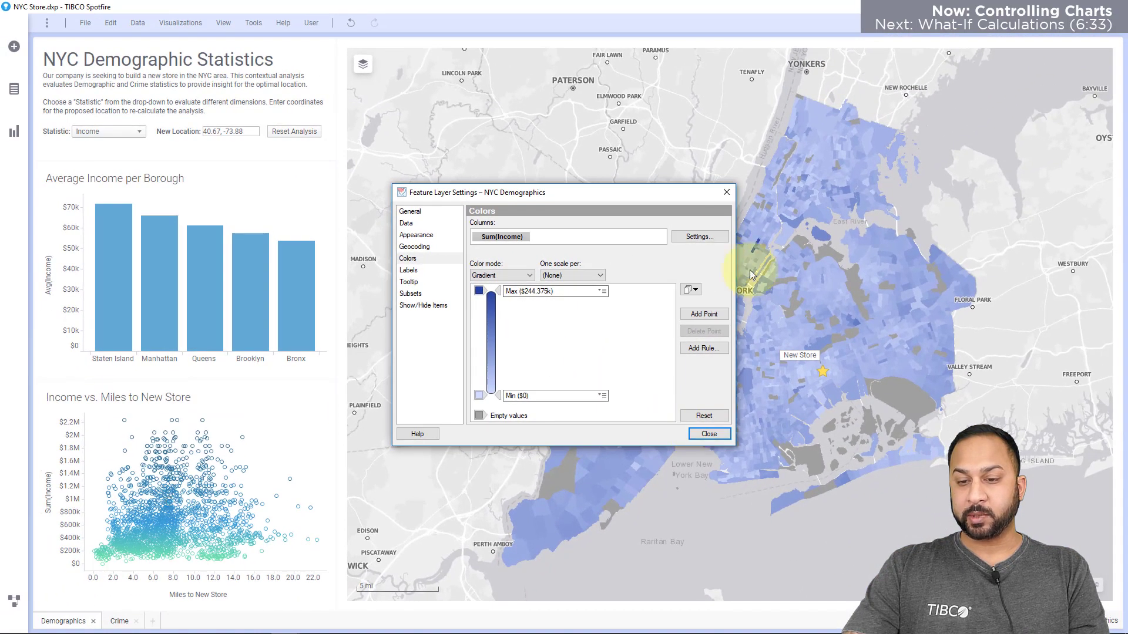
click(701, 437)
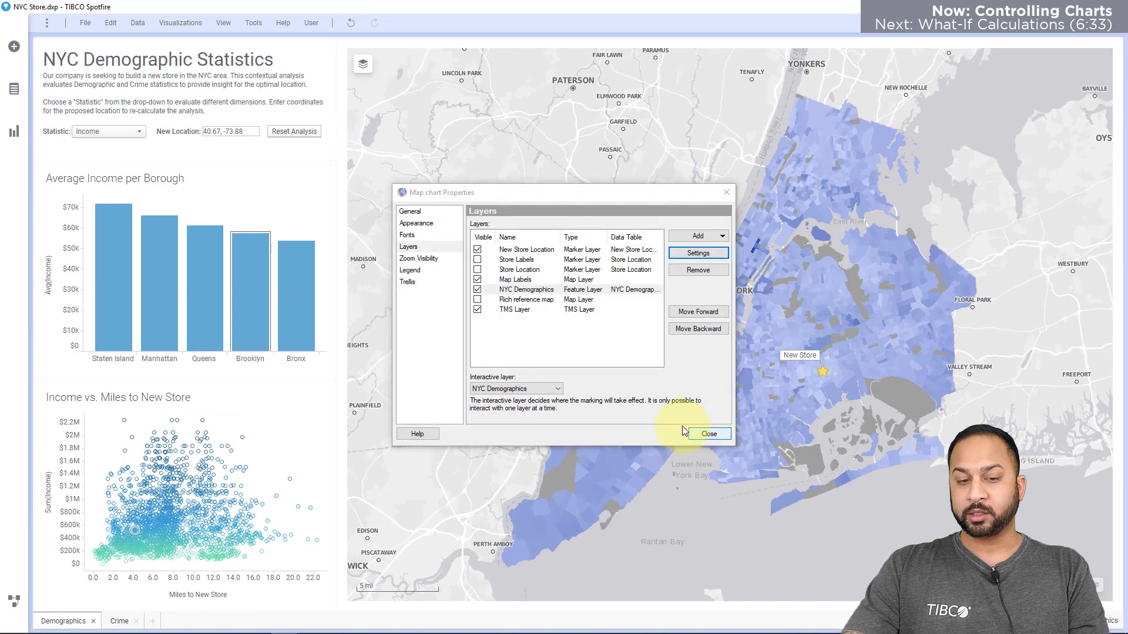
click(707, 432)
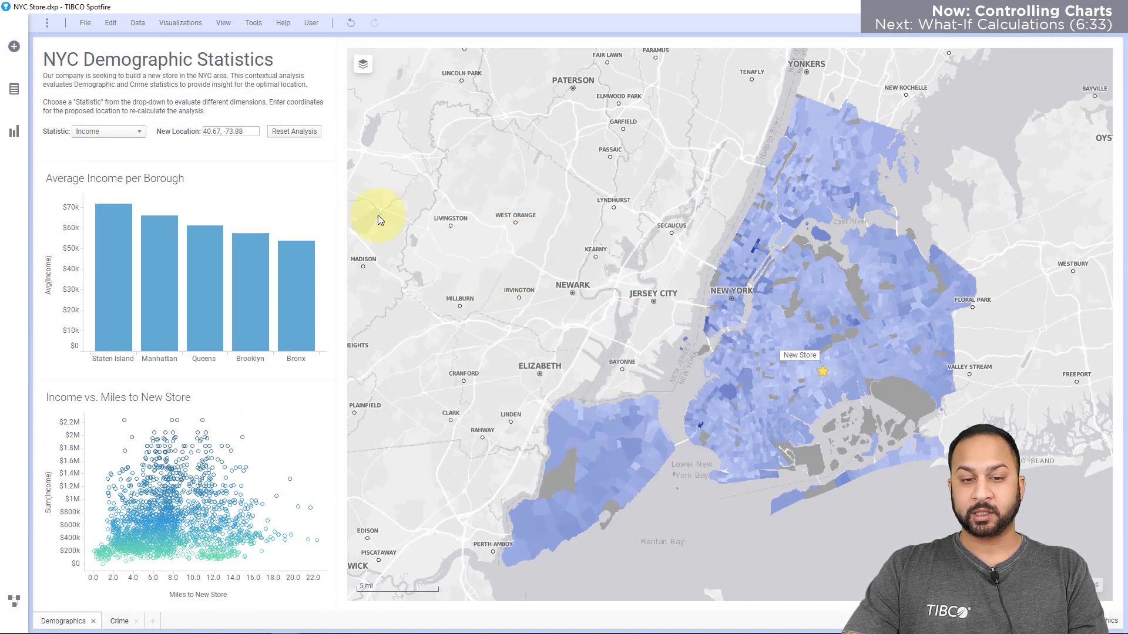
Step: Test the Statistic drop-down by choosing Commute Mins and switching to Population
click(133, 137)
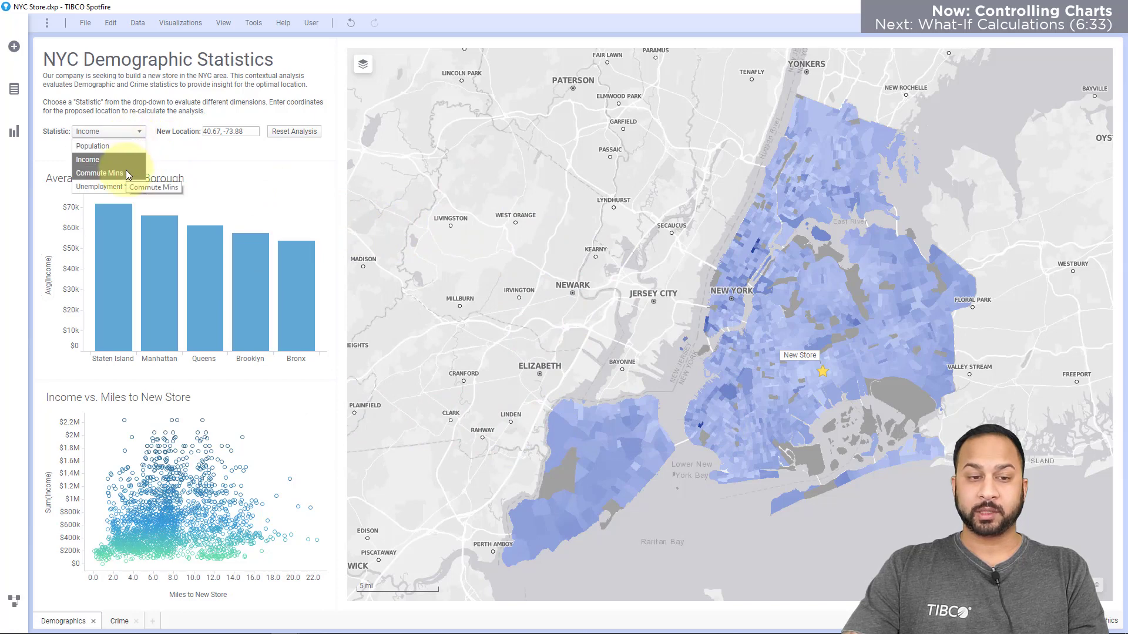
click(126, 170)
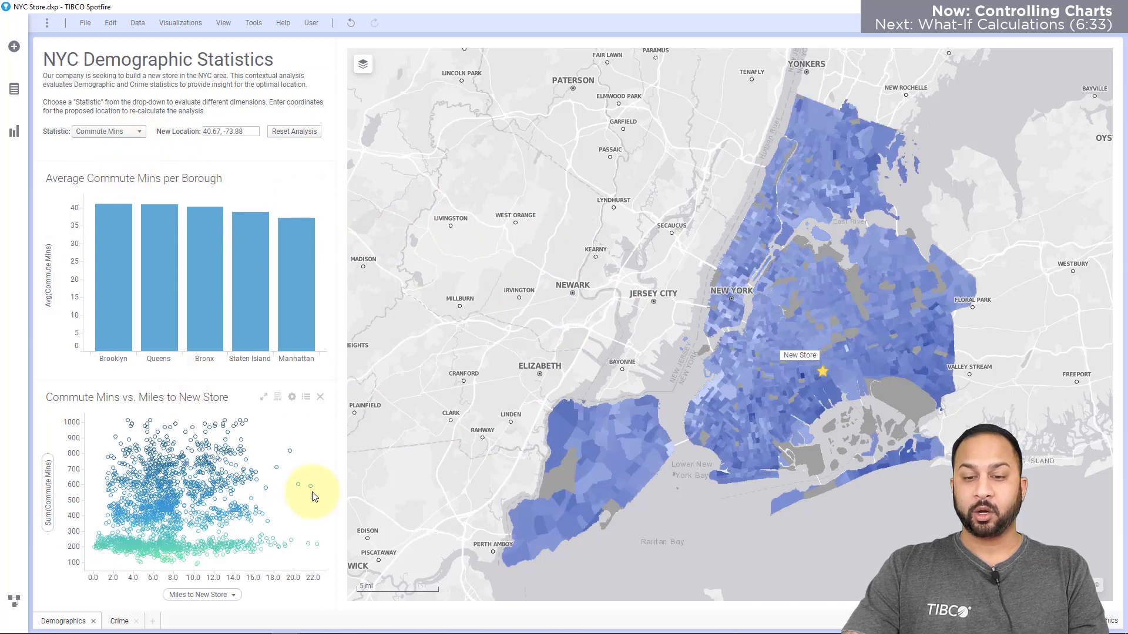
click(131, 136)
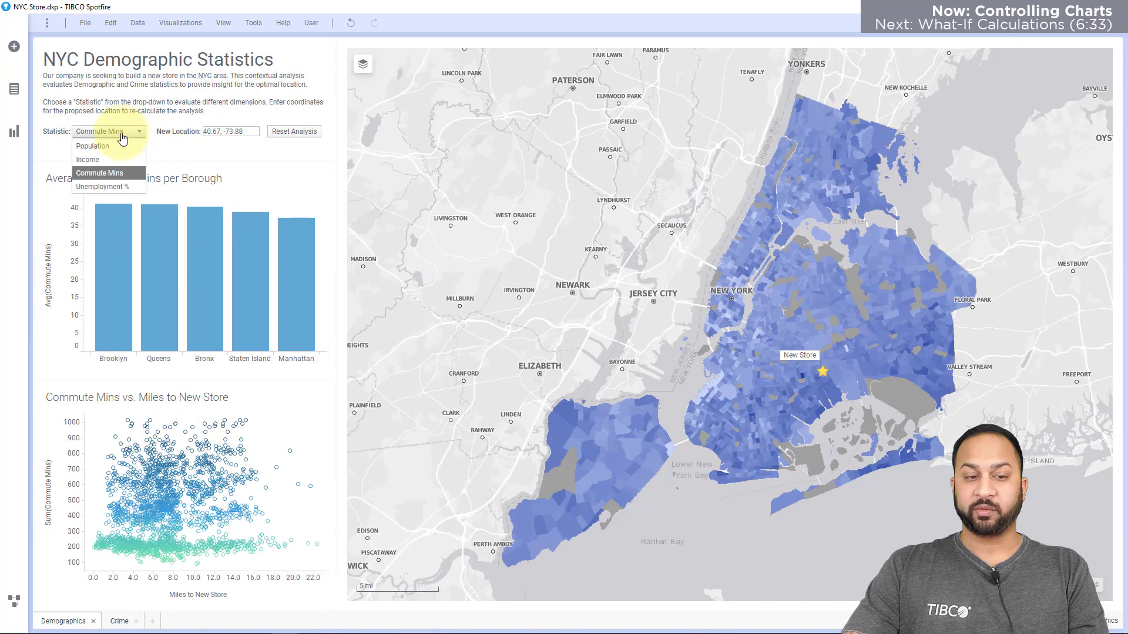
click(117, 145)
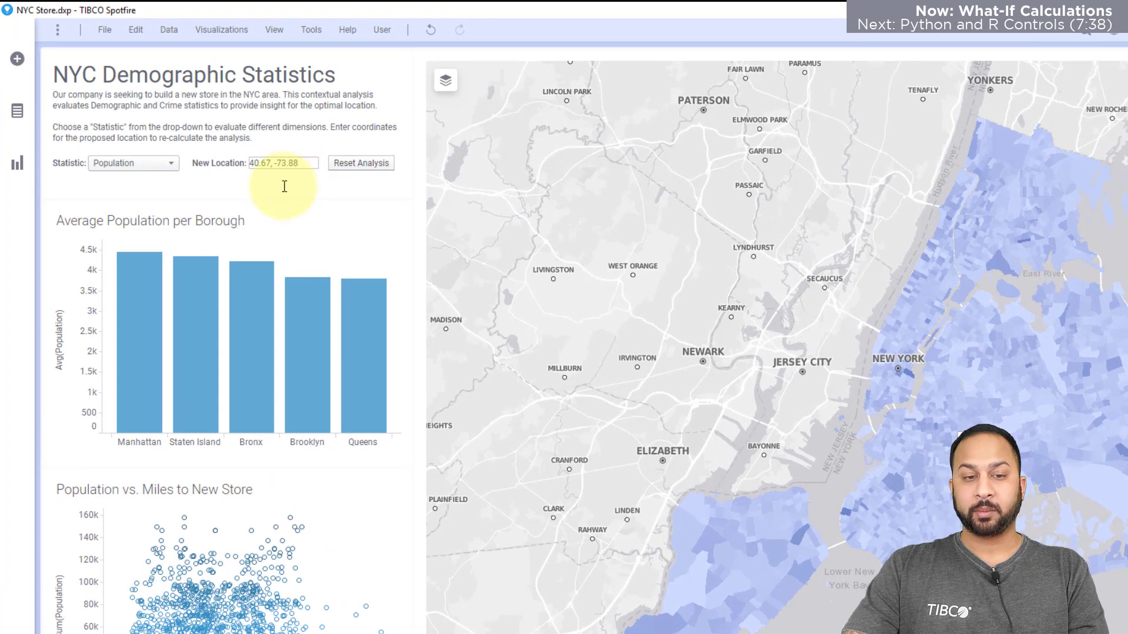
Step: Check the New Location input against the NewCoords property in the document properties
click(309, 162)
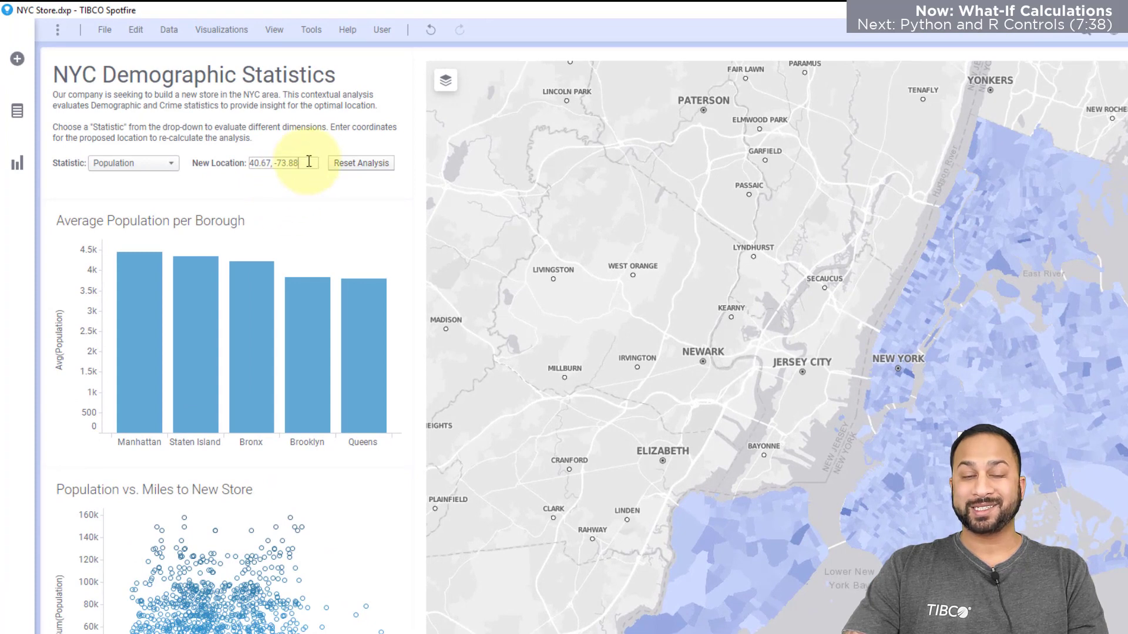
click(103, 29)
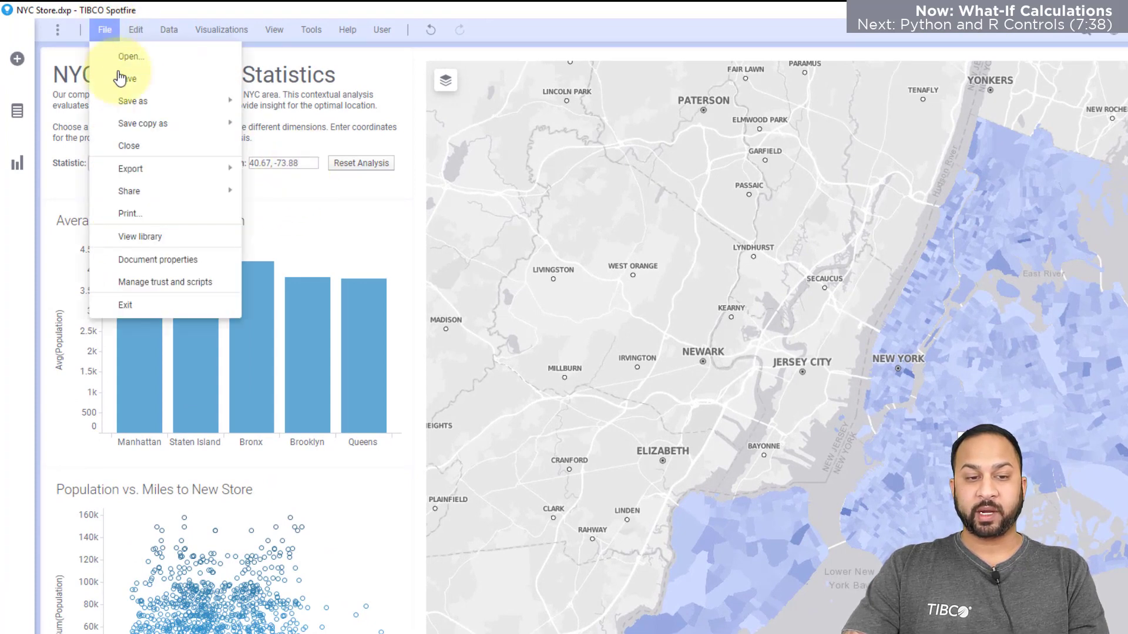
click(168, 259)
click(697, 215)
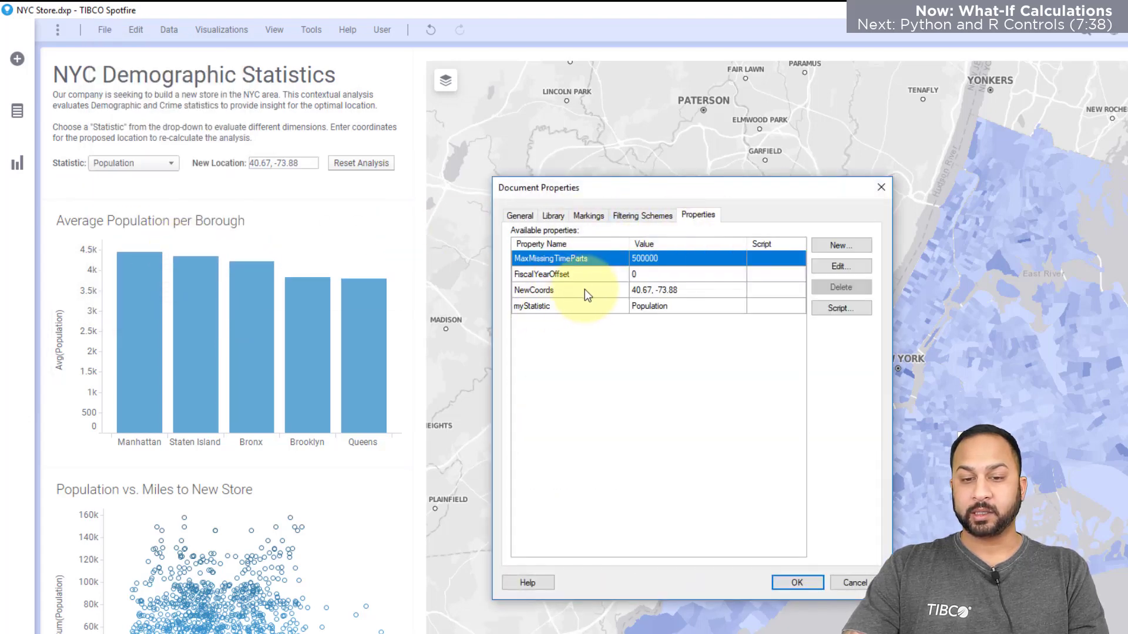
click(794, 582)
Step: Open the expression of the calculated column Miles to New Store in the NYC Demographics table for editing
click(179, 31)
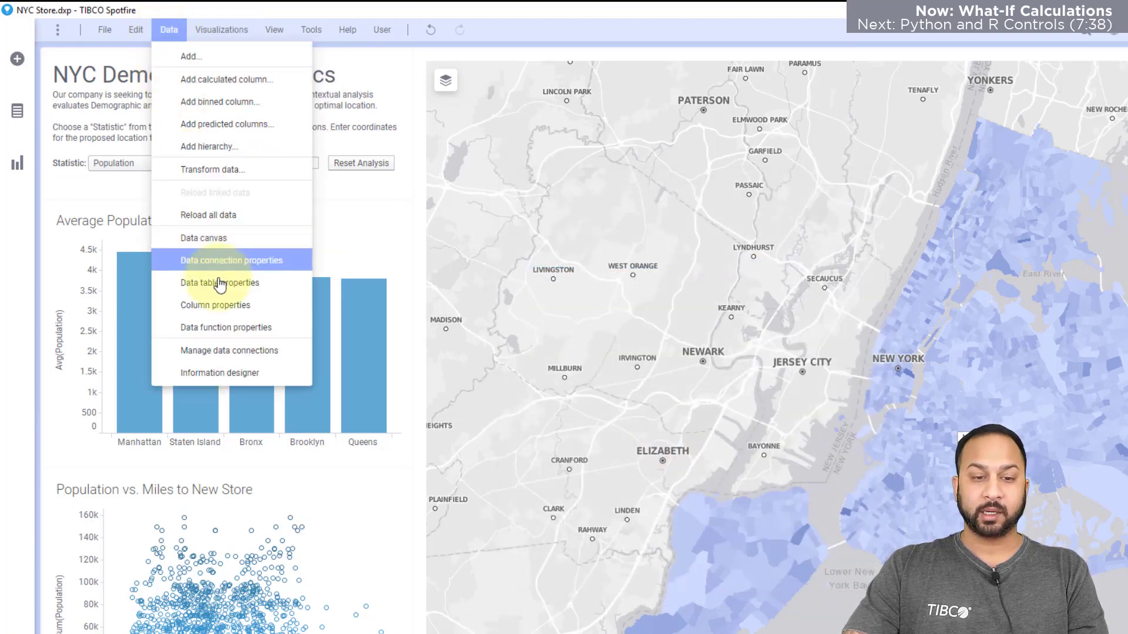
click(217, 306)
drag(870, 247, 871, 317)
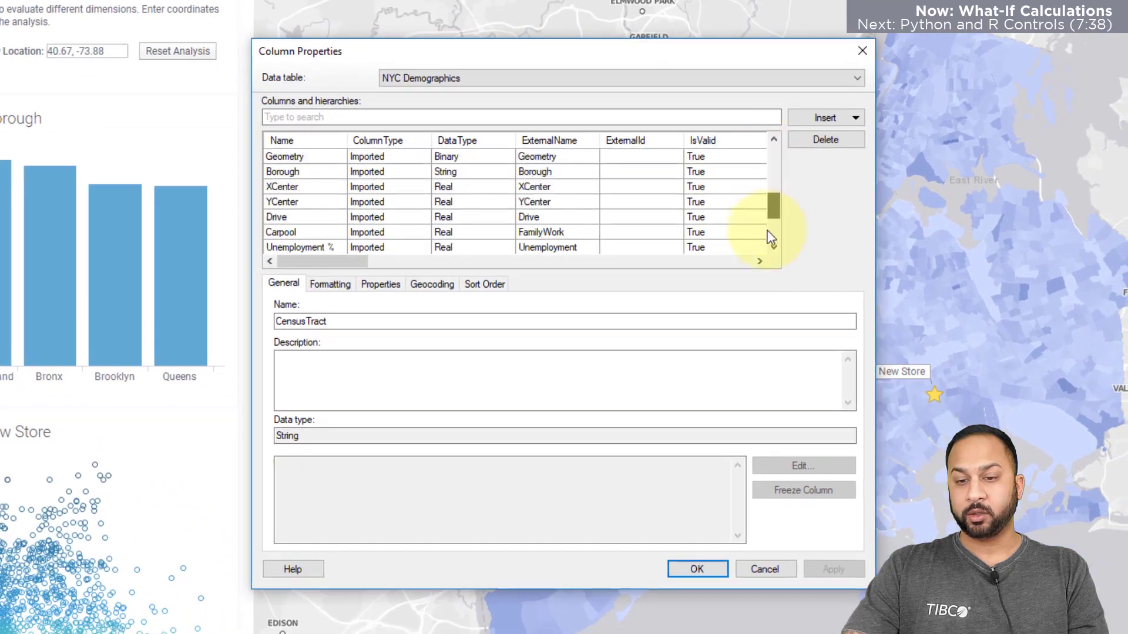
click(646, 234)
click(647, 214)
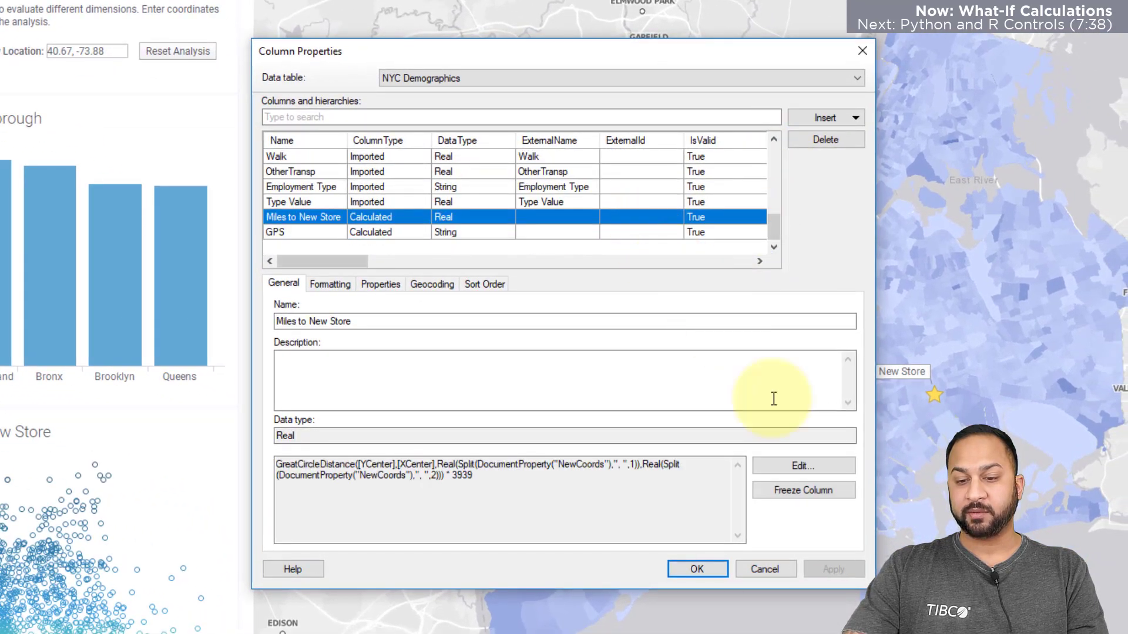
click(817, 470)
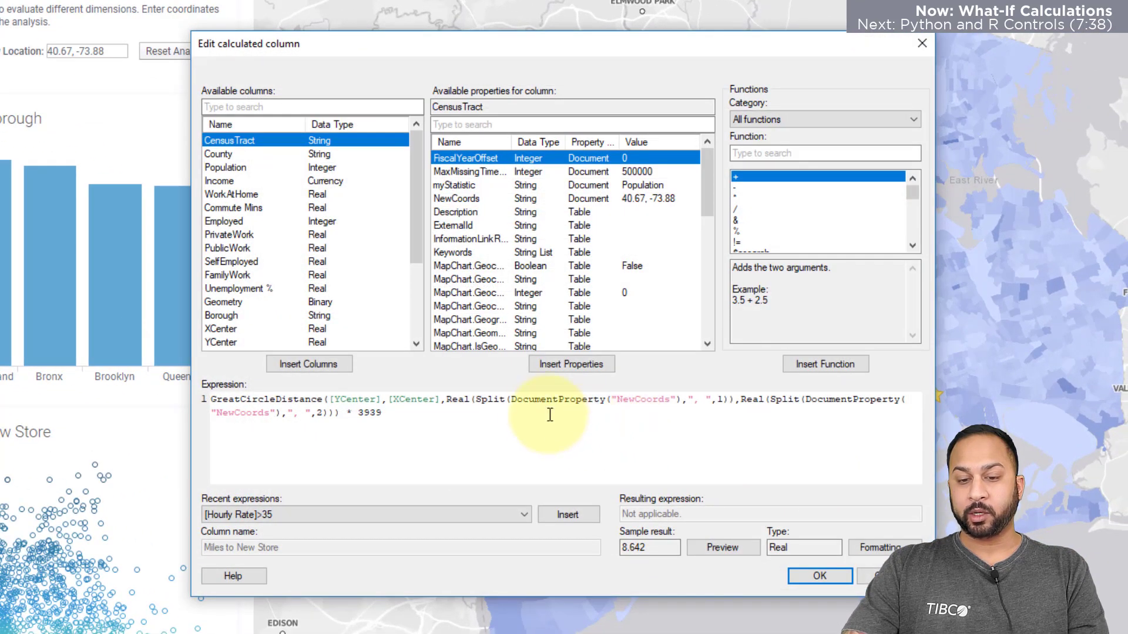
Step: Insert the NewCoords document property as a value on a new line below the Miles to New Store expression
drag(511, 401, 684, 401)
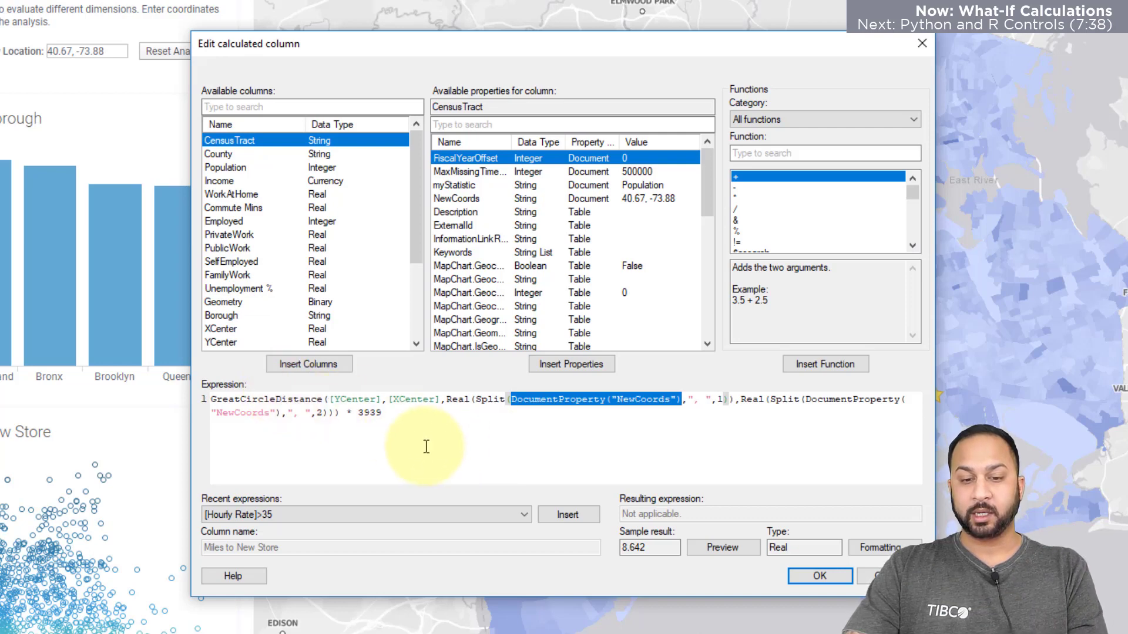
click(410, 423)
key(Return)
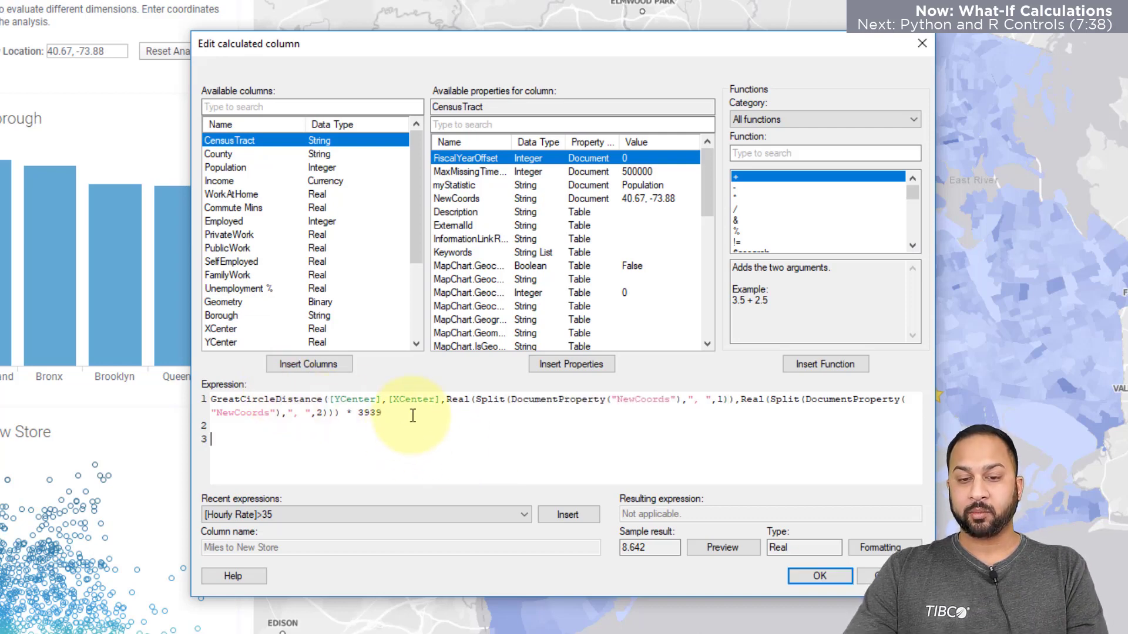
right_click(477, 201)
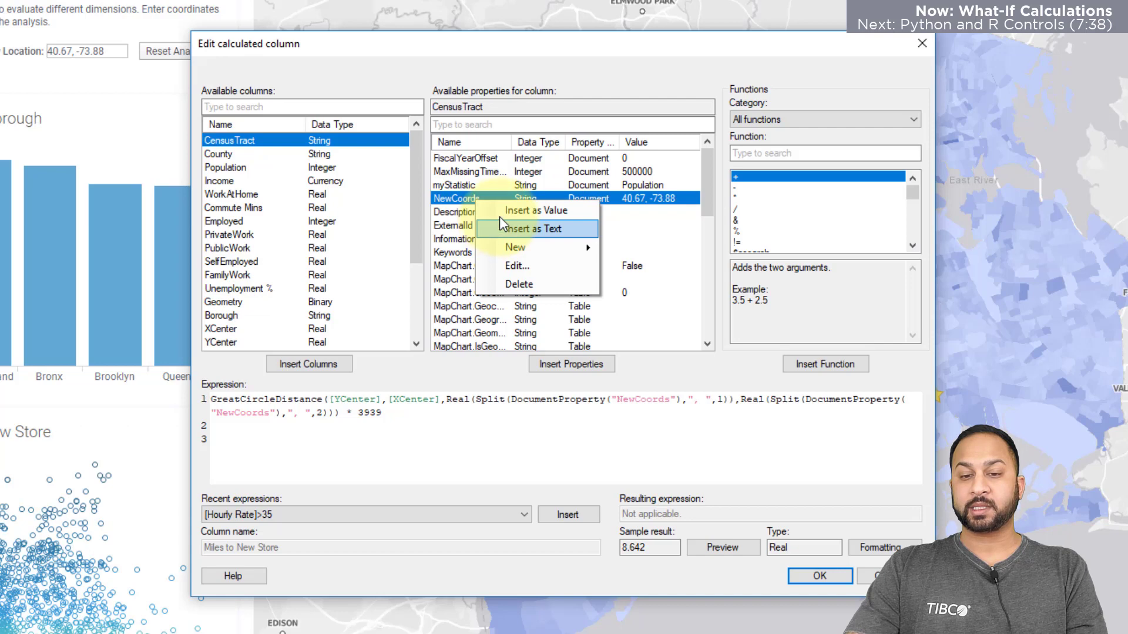
click(499, 216)
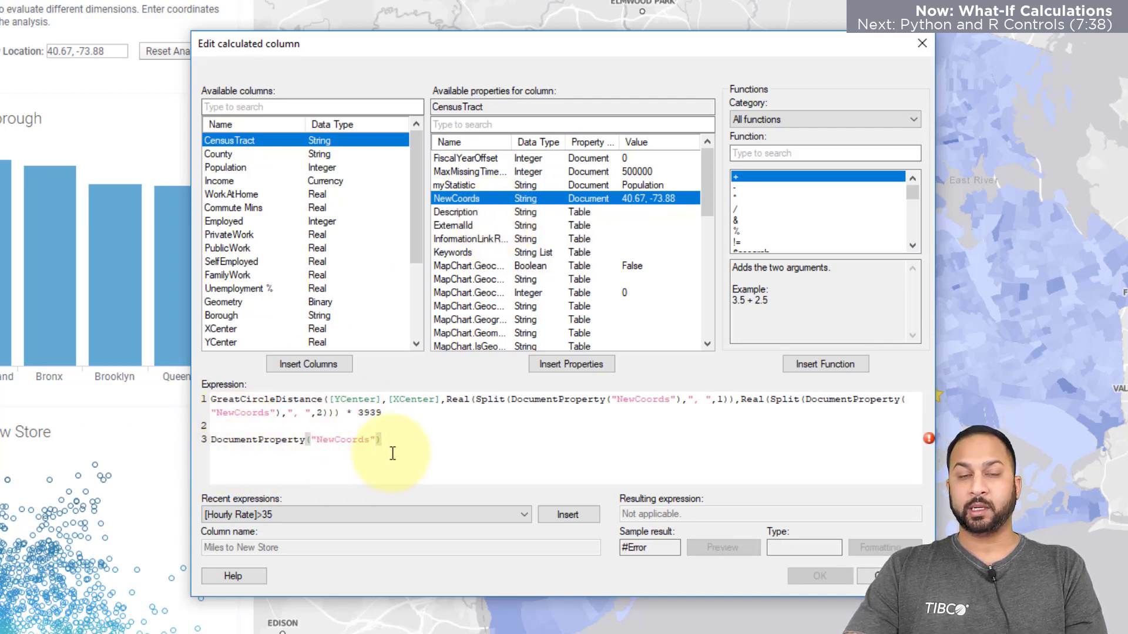
Step: Remove the extra NewCoords reference and blank lines from the expression, then accept it and close the column properties
drag(404, 447, 177, 442)
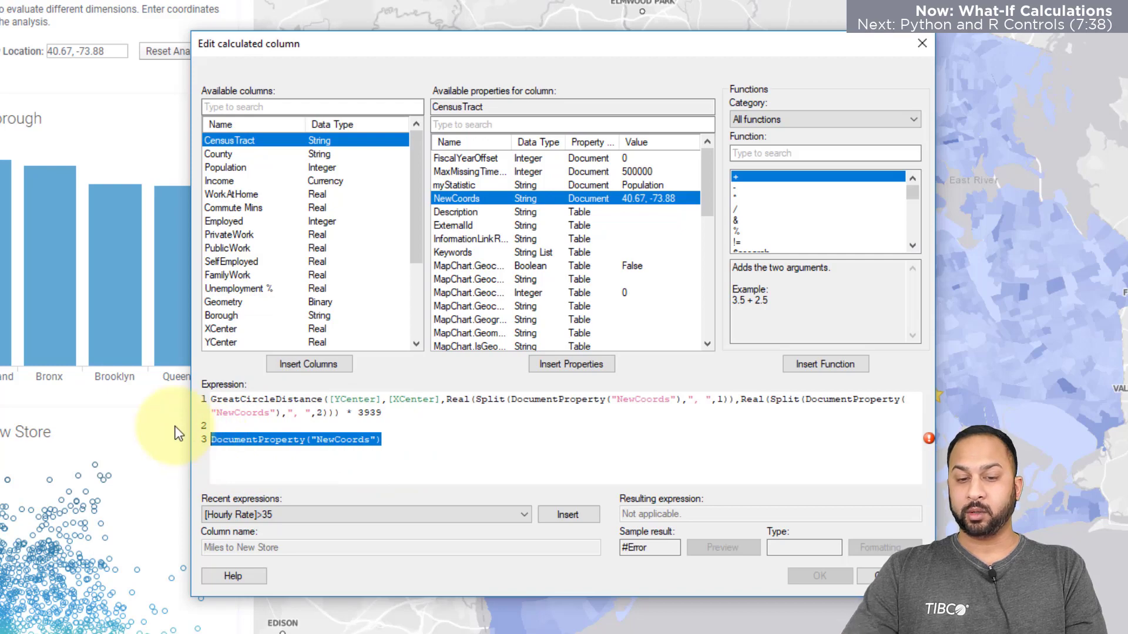
key(BackSpace)
click(409, 435)
key(BackSpace)
key(BackSpace)
click(820, 576)
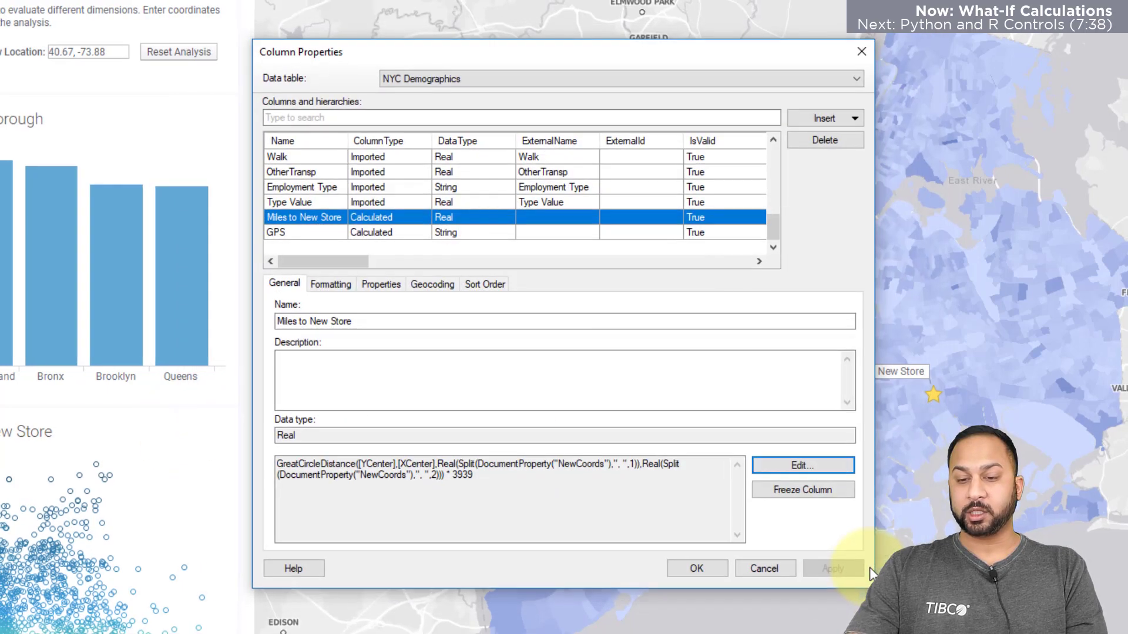
click(814, 566)
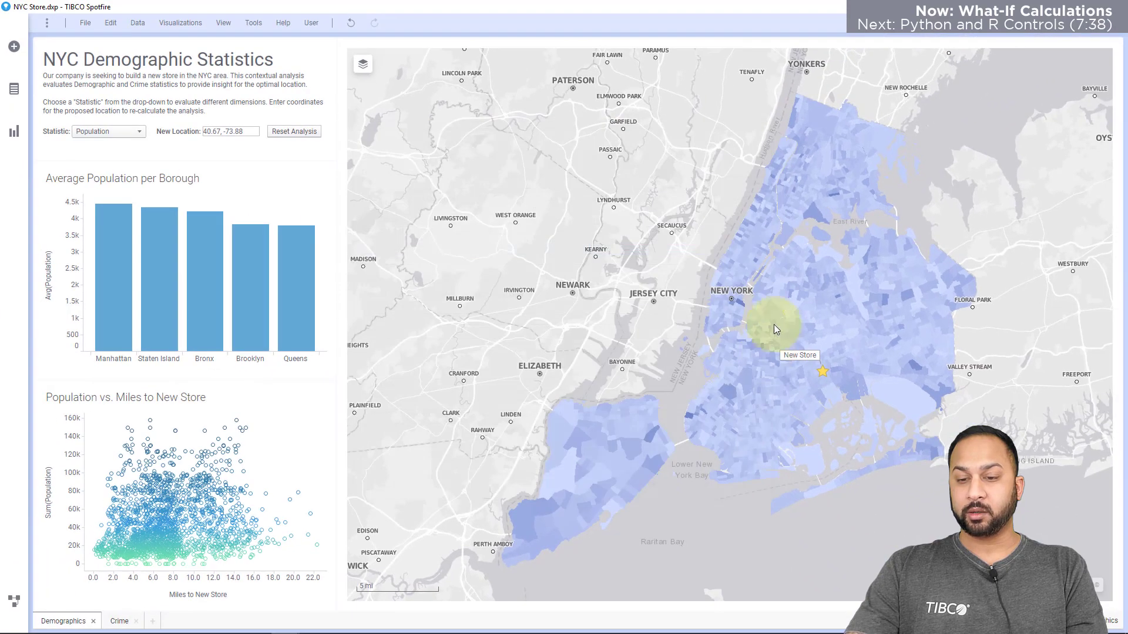
Step: Copy the map coordinates 40.77340, -73.89508 in northern Queens and enter them as the New Location
right_click(808, 253)
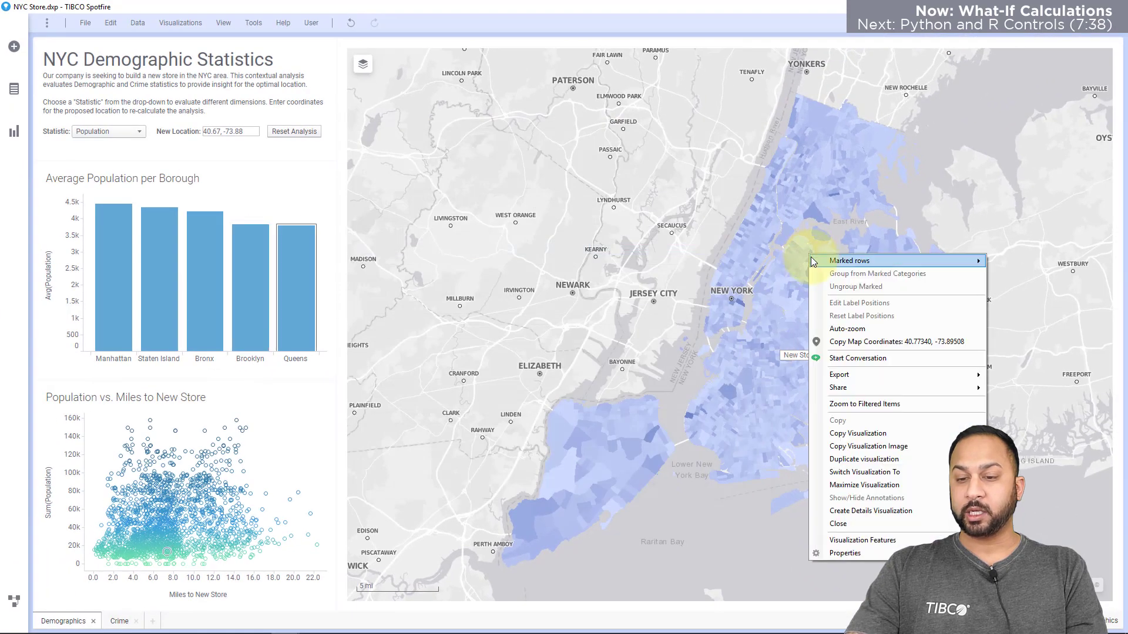
click(839, 343)
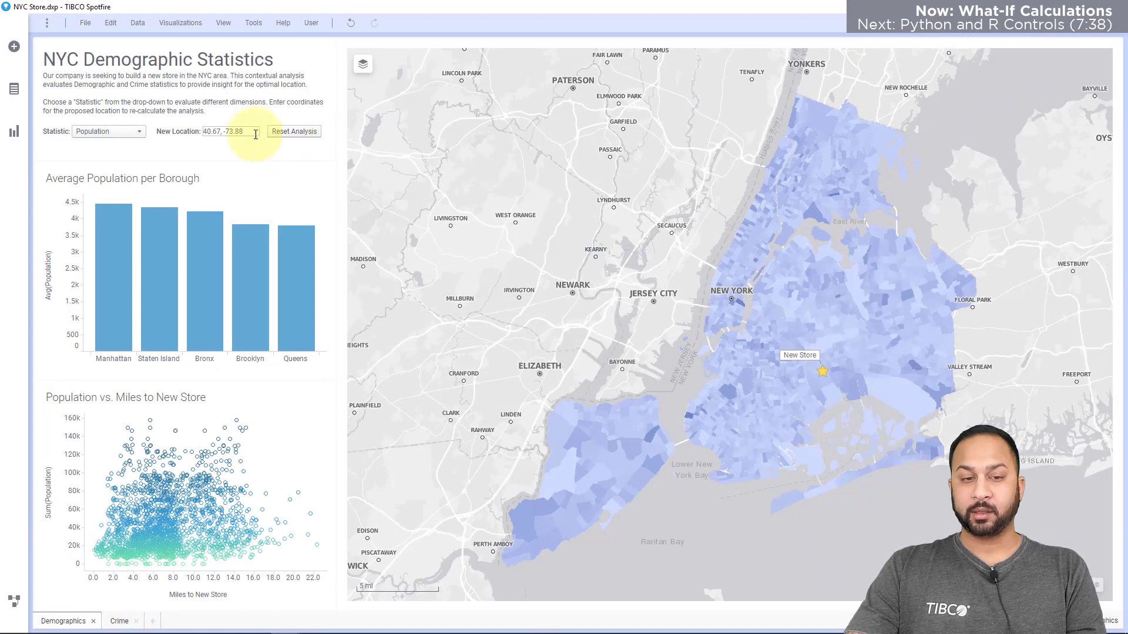
key(ctrl+v)
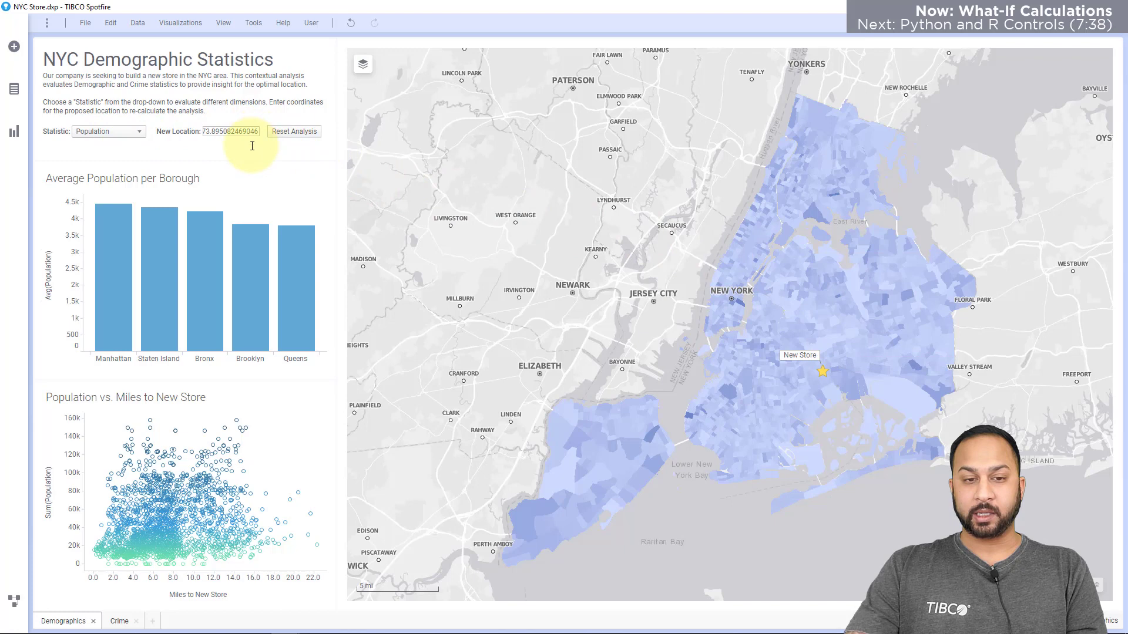
key(Return)
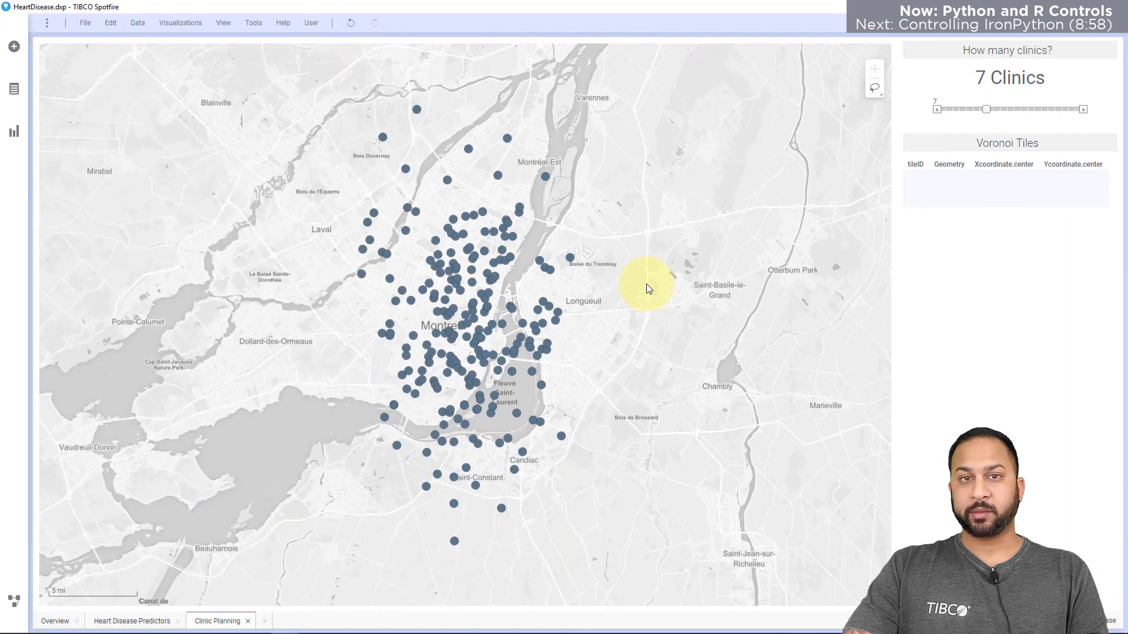
Step: Mark the points around Montreal on the Clinic Planning map and set the number of clinics to 12
mouse_move(639, 228)
mouse_down()
mouse_move(513, 87)
mouse_move(302, 238)
mouse_move(368, 516)
mouse_move(642, 385)
mouse_move(646, 341)
mouse_up()
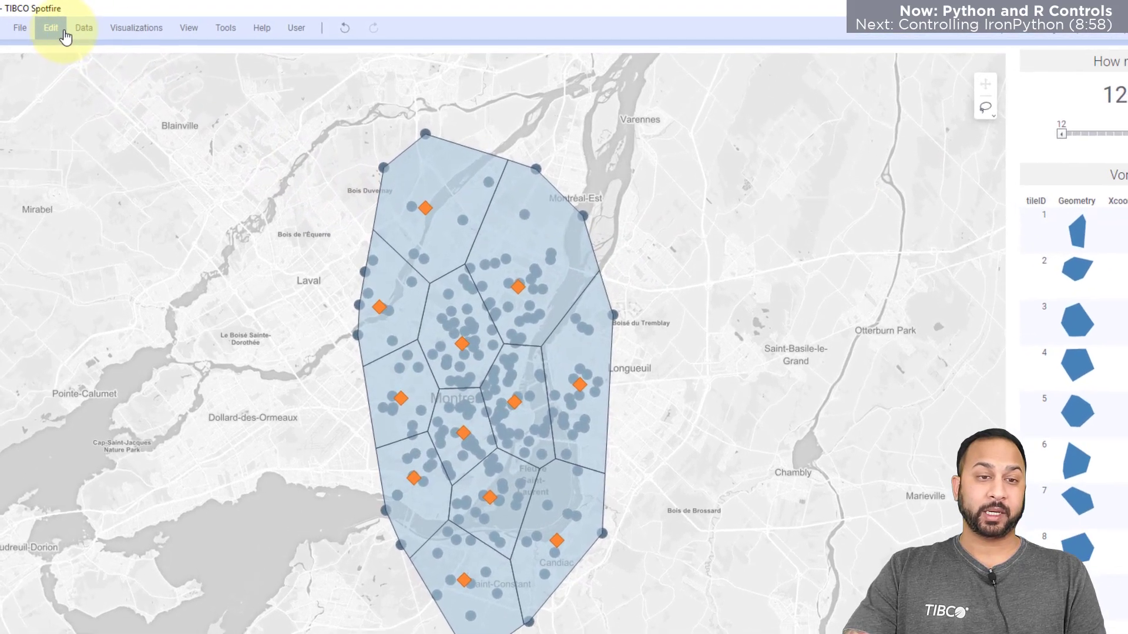
Step: Examine which document property feeds the Nclusters input of the [TERR] Voronoi Aggregation data function, then close its settings
click(85, 28)
click(126, 251)
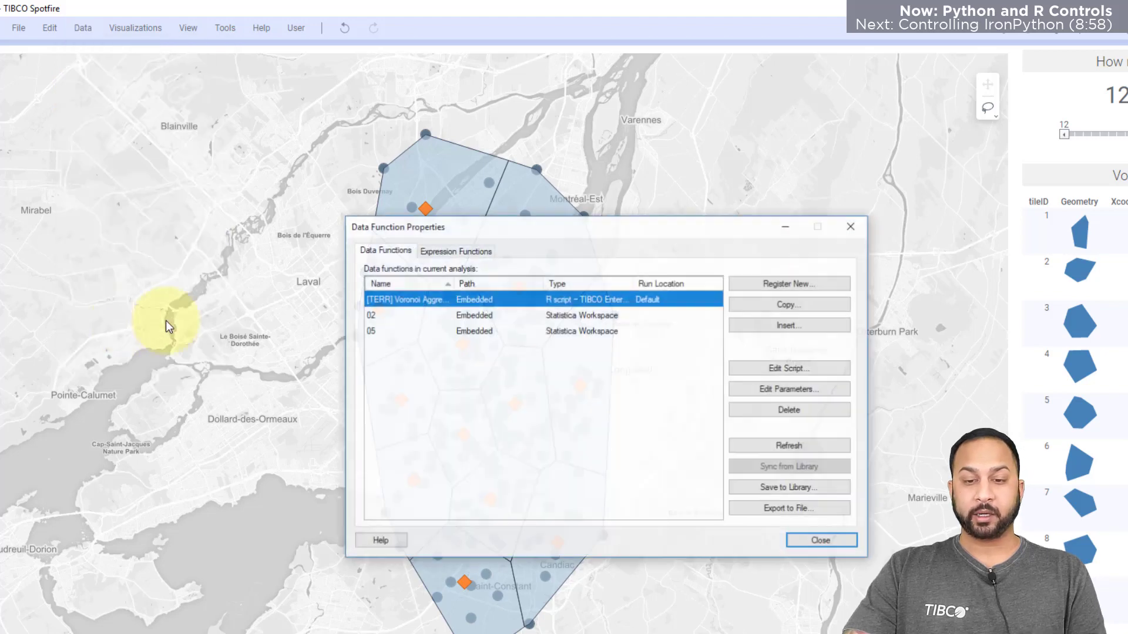
click(752, 387)
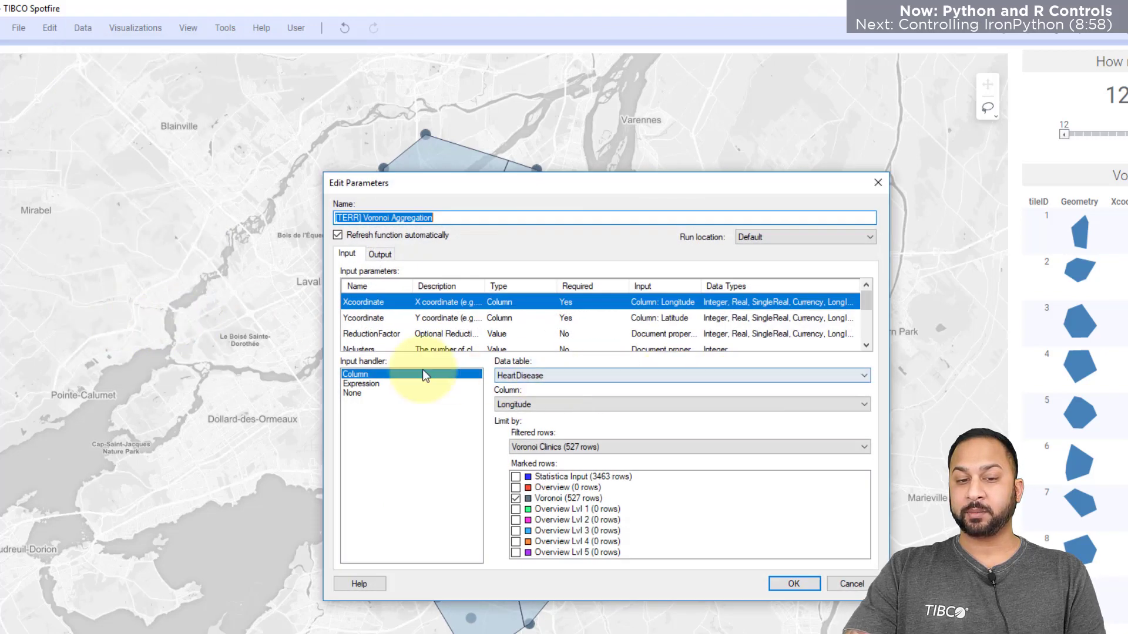
click(351, 350)
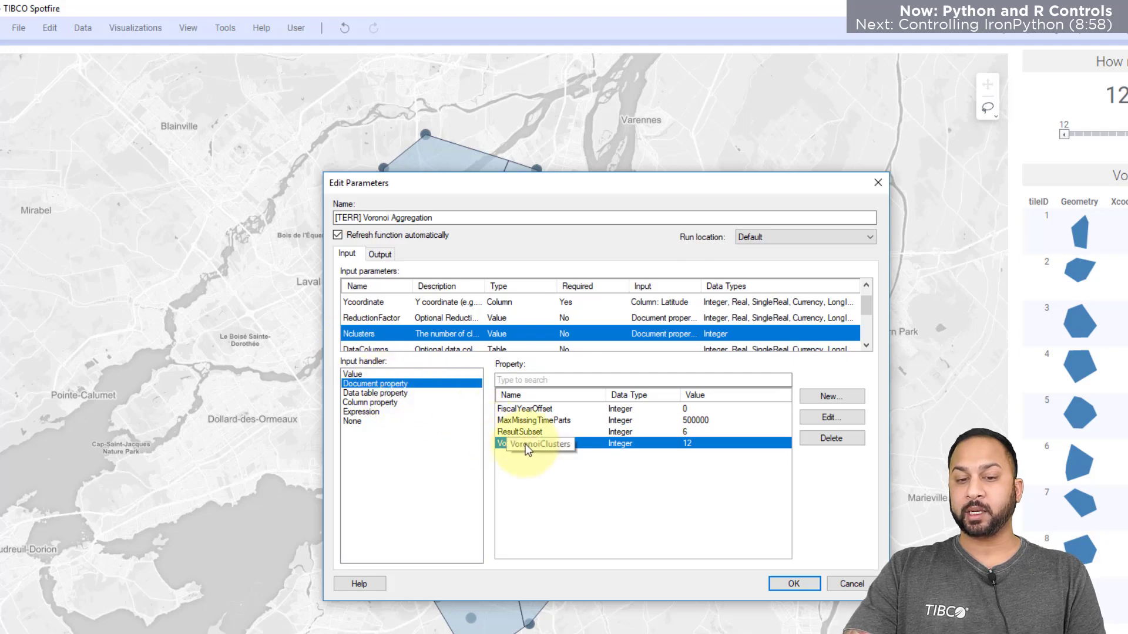
click(846, 583)
click(821, 531)
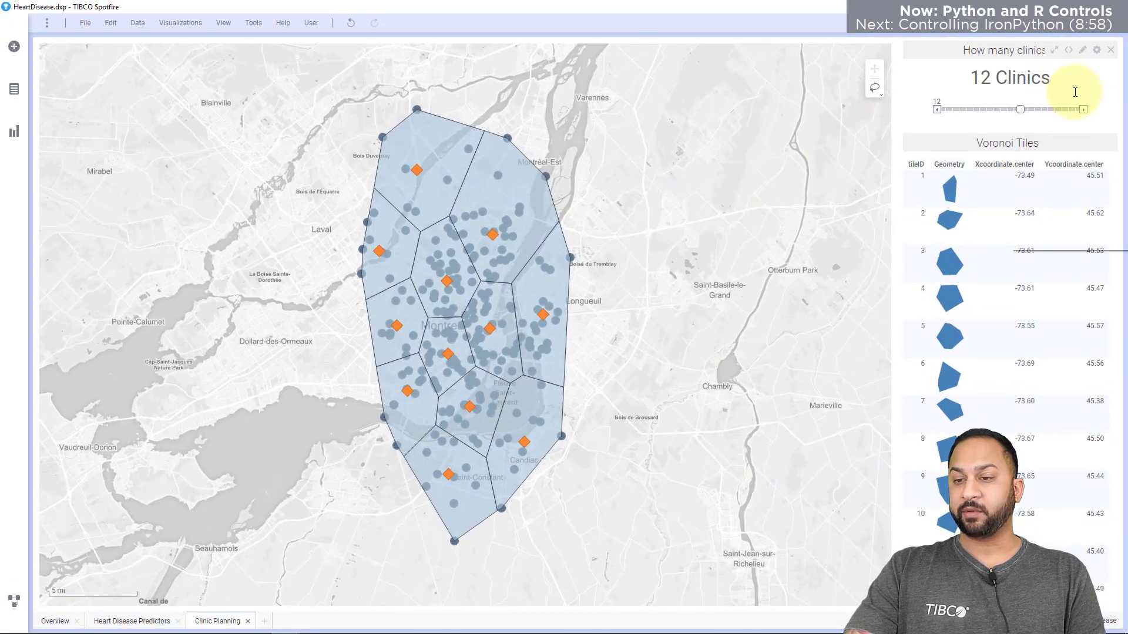
Step: Examine the clinic slider's property control settings in the How many clinics? text area, then cancel
right_click(1075, 93)
click(1078, 98)
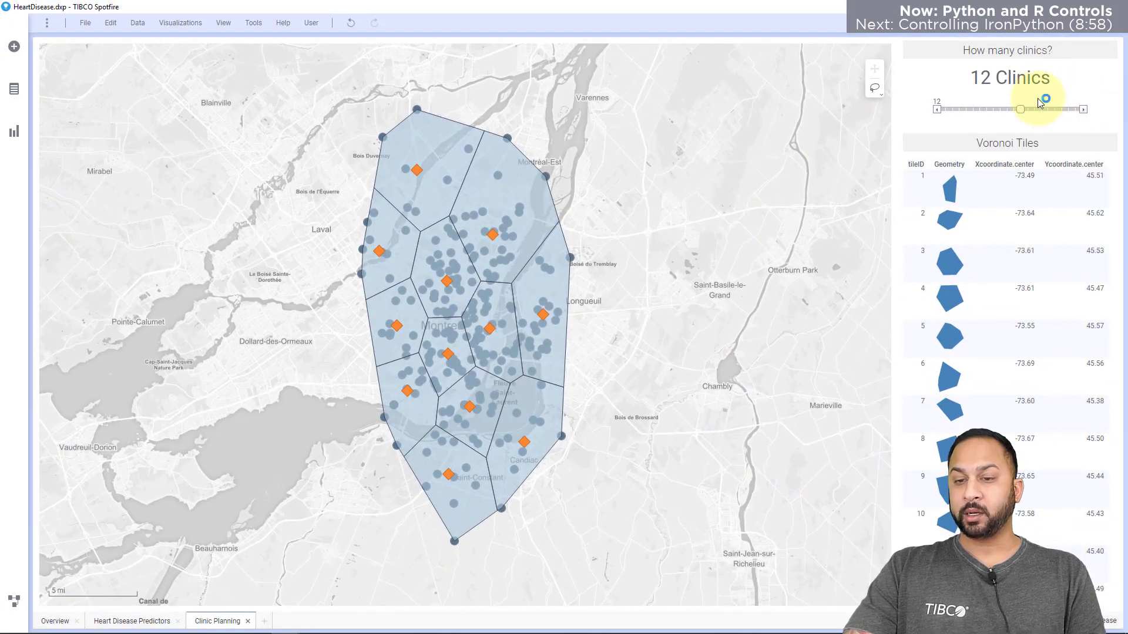
double_click(172, 121)
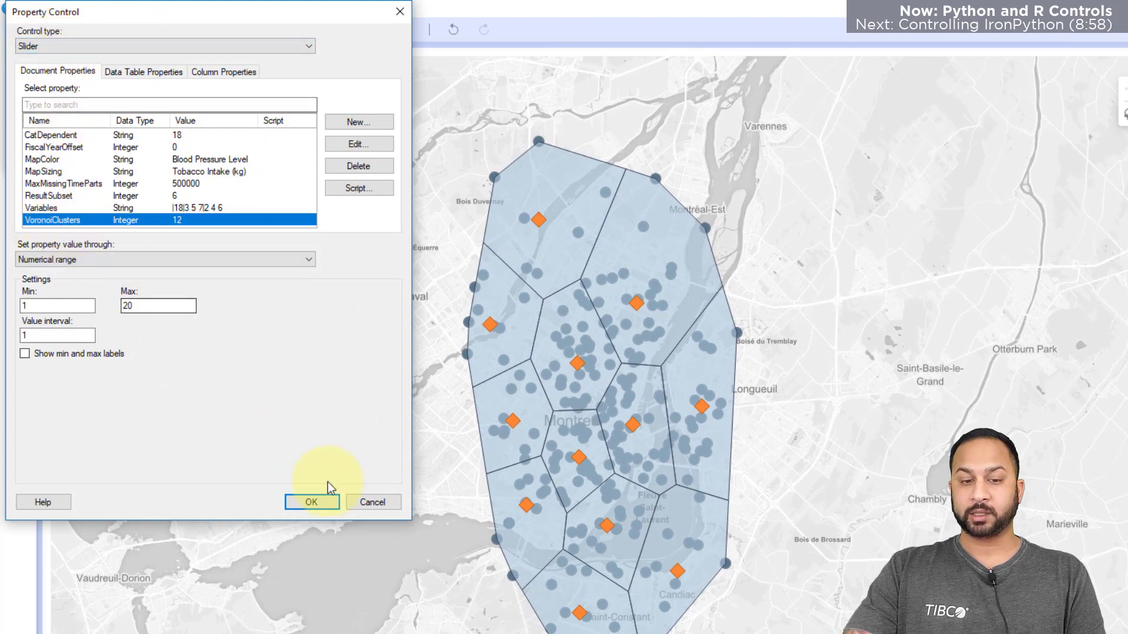
click(369, 506)
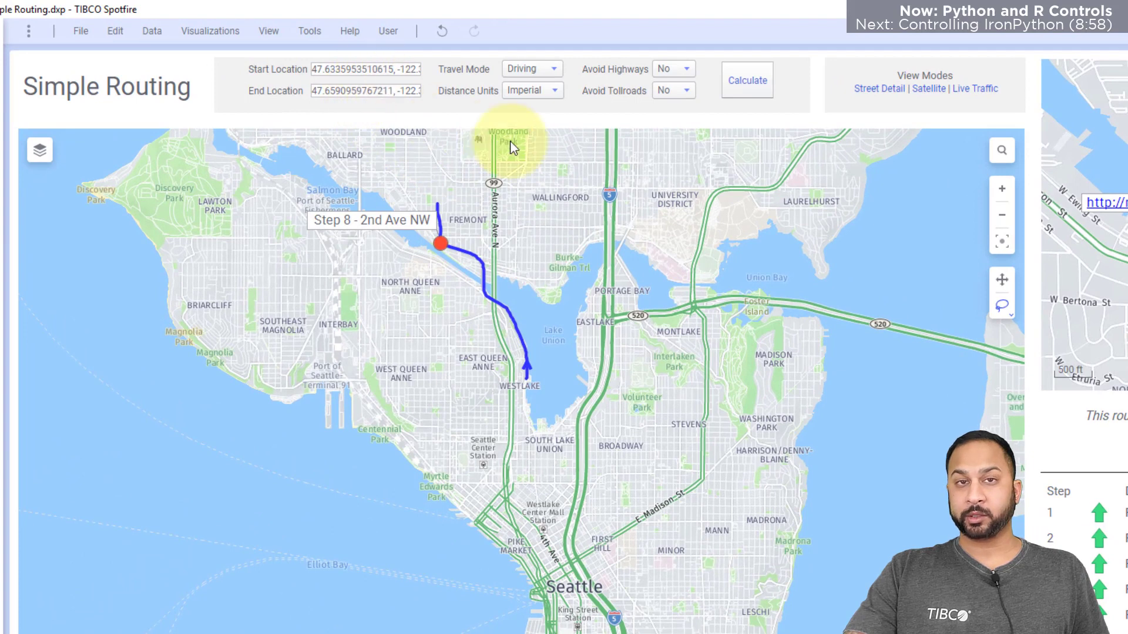
Step: Copy the map coordinates 47.66441, -122.27841 near Laurelhurst, use them as the End Location, and calculate the route
right_click(817, 172)
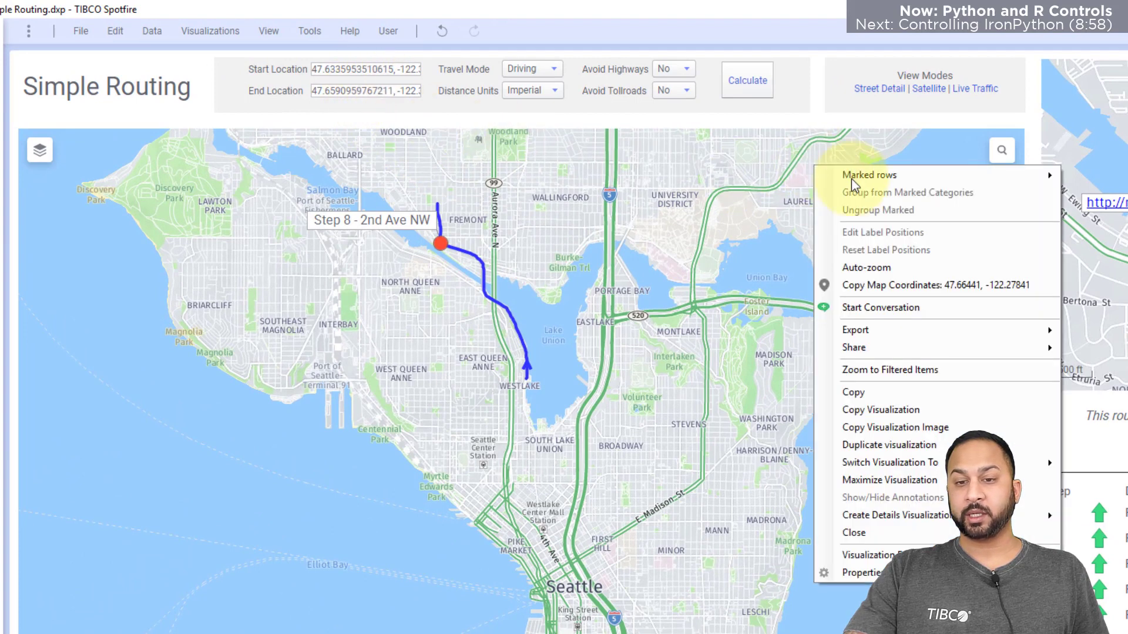
click(852, 281)
click(409, 95)
key(ctrl+a)
key(ctrl+v)
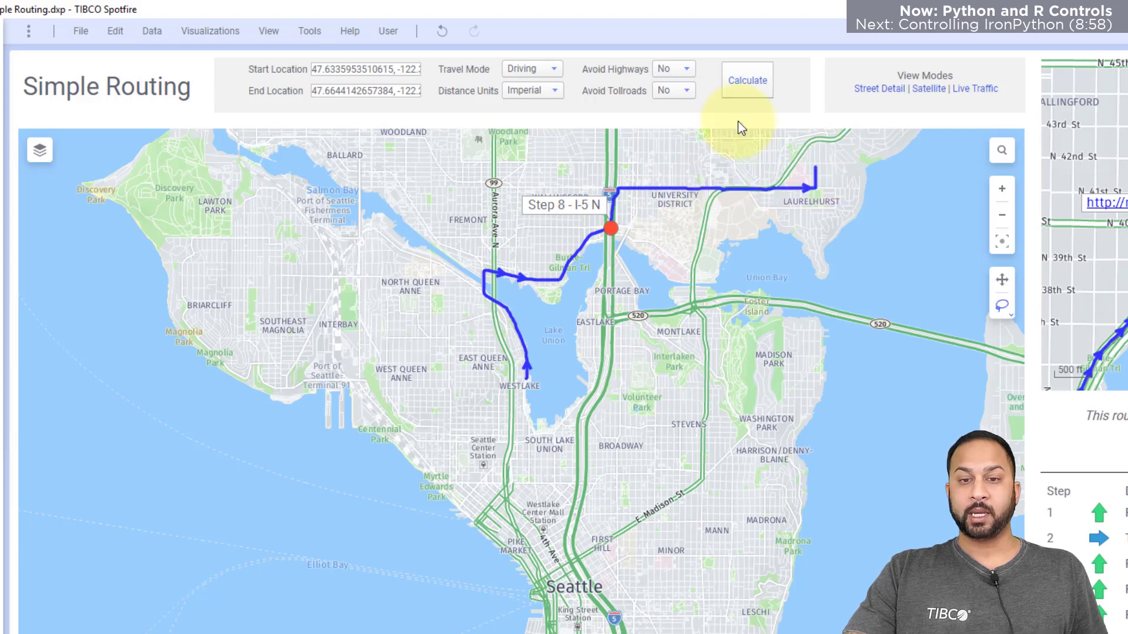
Step: Examine the Travel Mode drop-down's property and fixed values in the routing text area
right_click(703, 91)
click(720, 100)
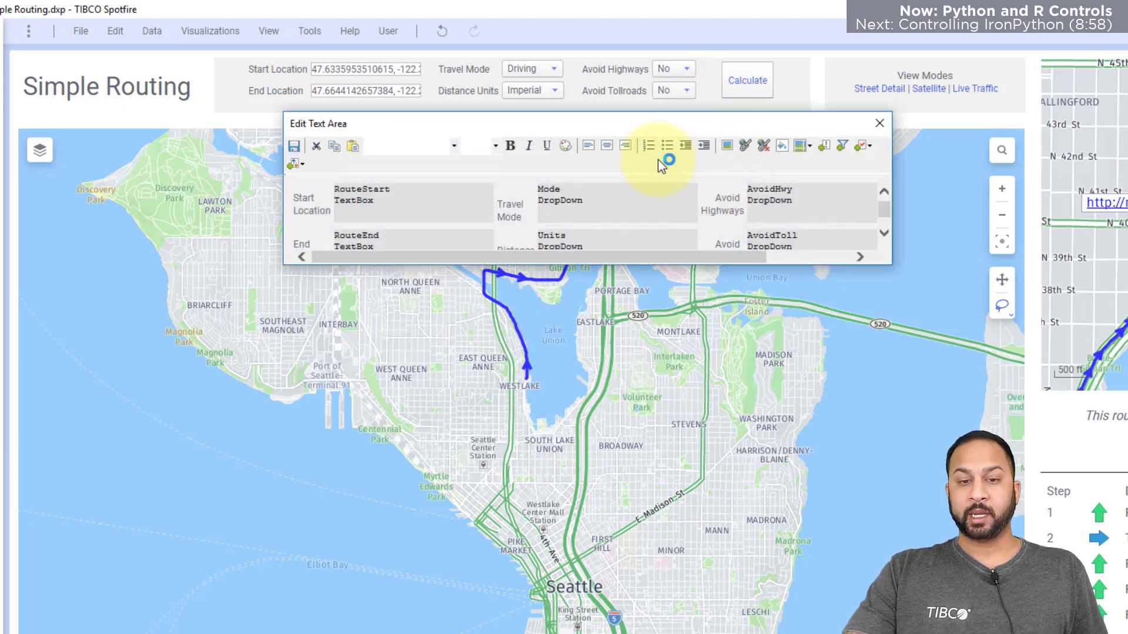
double_click(598, 198)
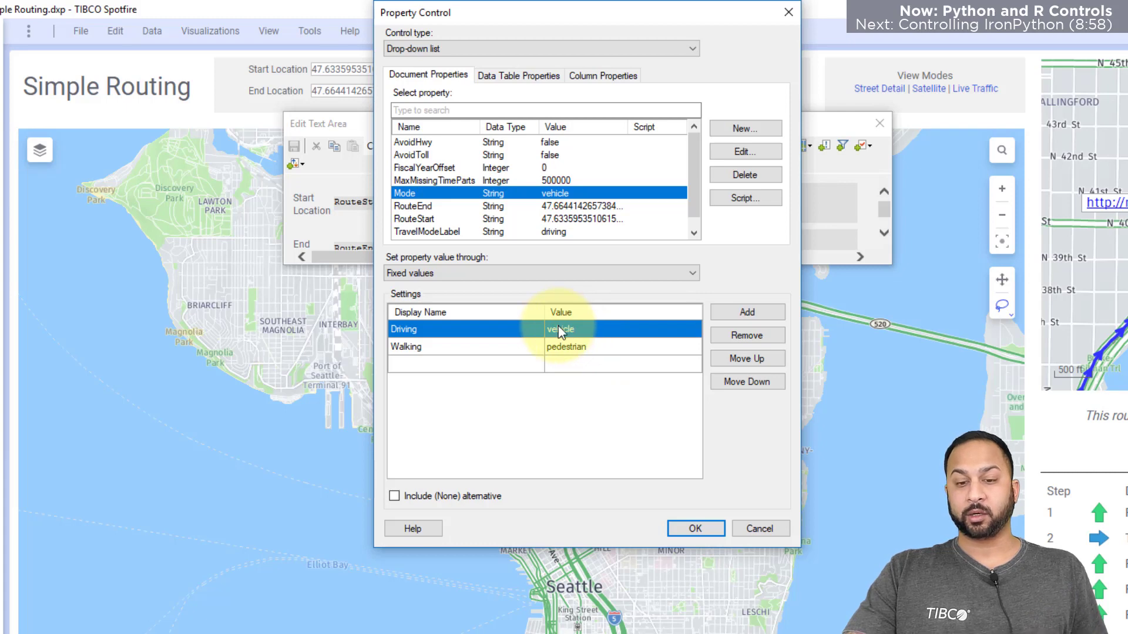
click(693, 529)
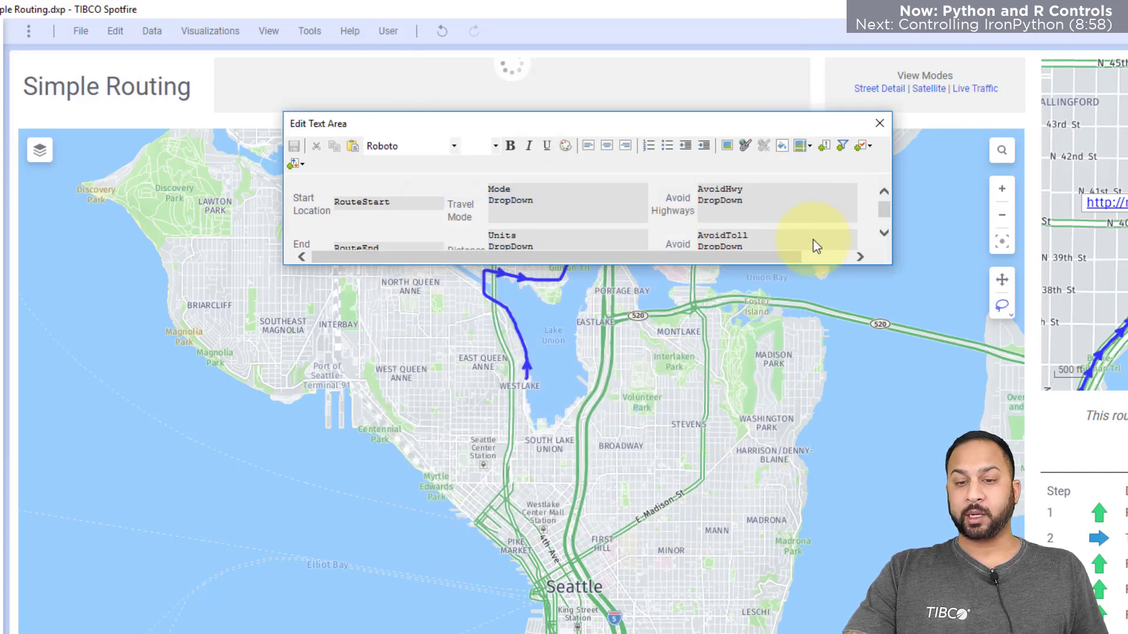
Step: Examine the Calculate button's data function and available scripts, then close the action control and text area editor
drag(890, 232, 997, 232)
double_click(964, 206)
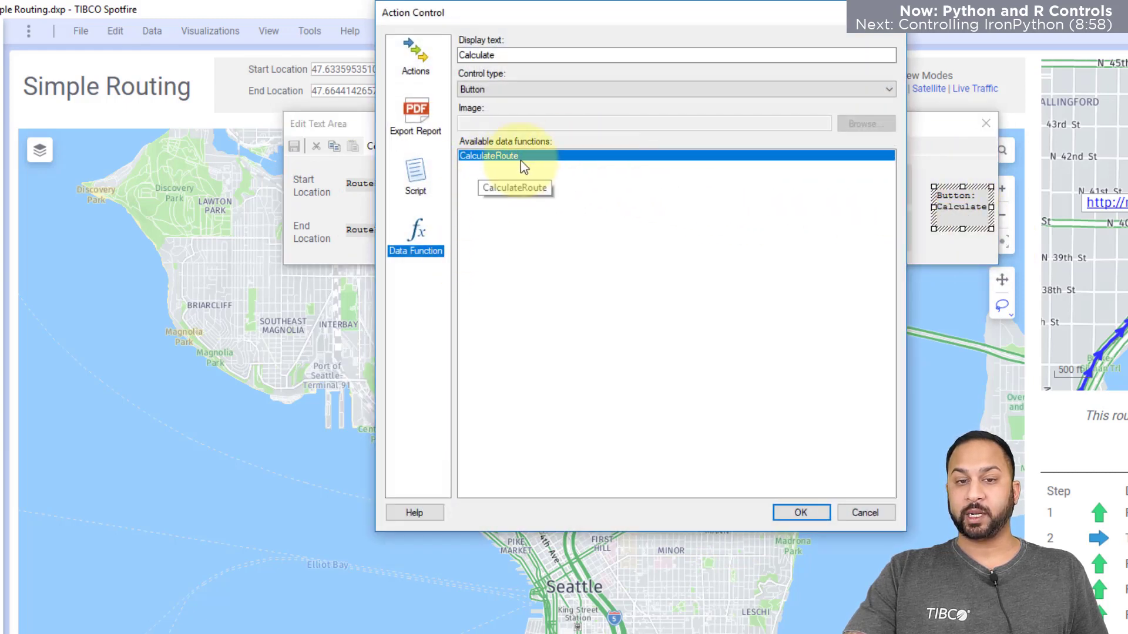
click(421, 169)
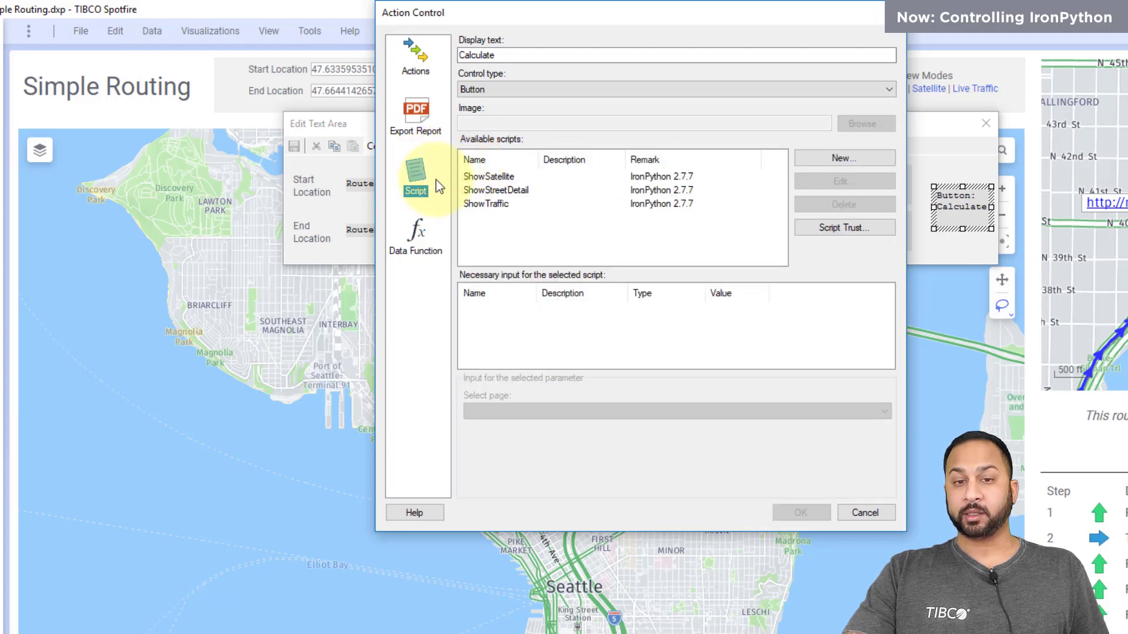
click(863, 513)
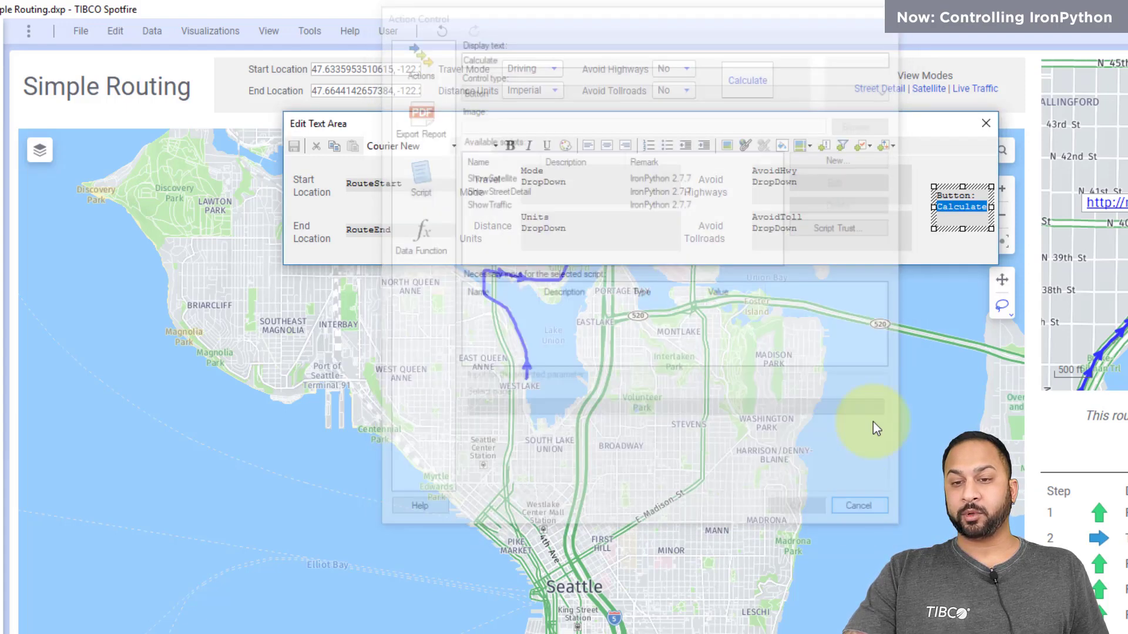
click(984, 125)
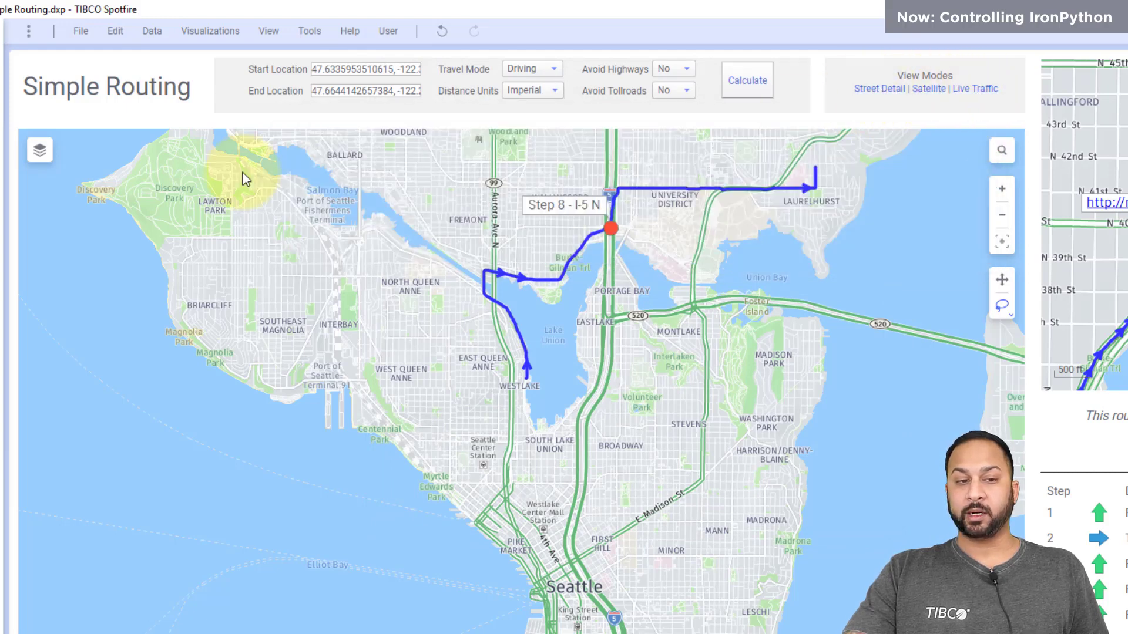
Step: Show the routing map's layer list and switch the view mode to Satellite
click(40, 149)
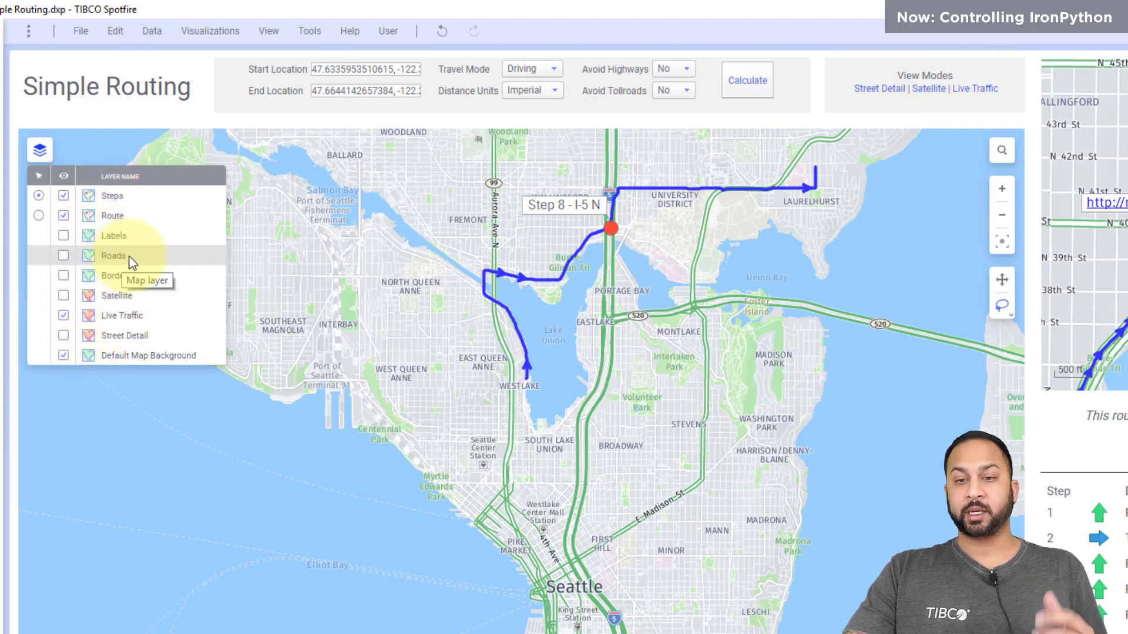
click(932, 89)
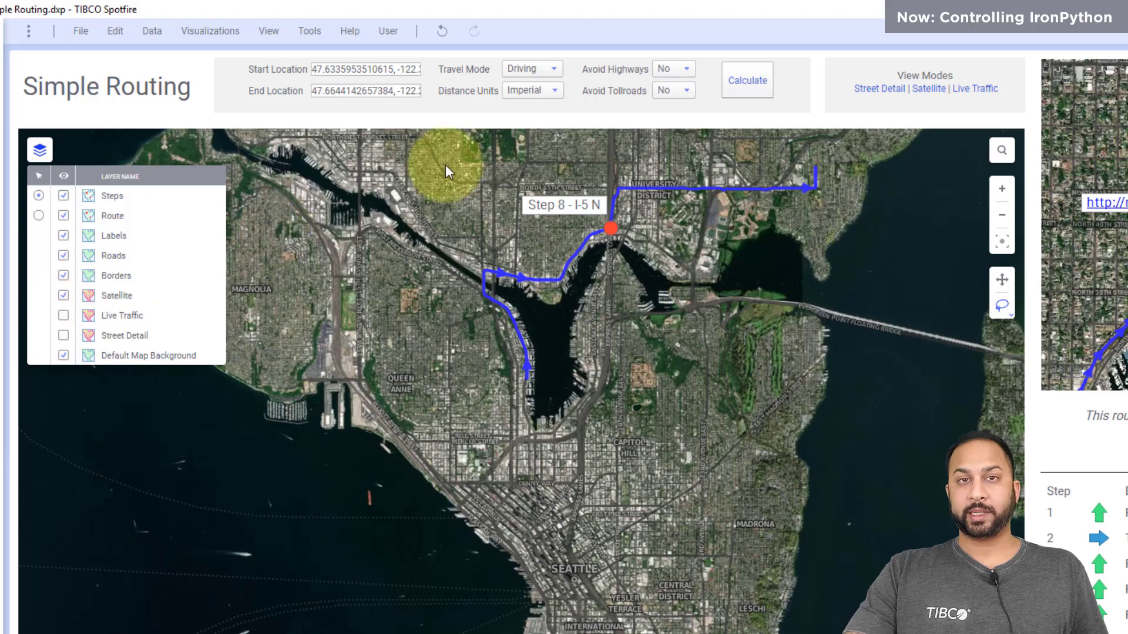
Step: Open the Satellite link's action control in the View Modes text area and select its ShowSatellite script
right_click(861, 71)
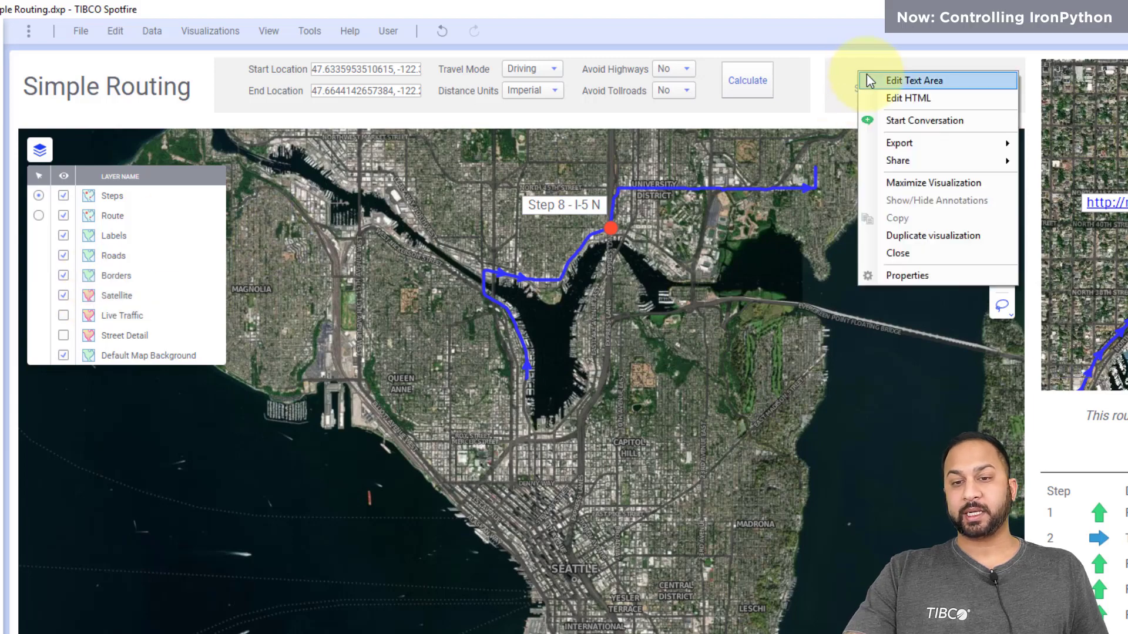
click(866, 75)
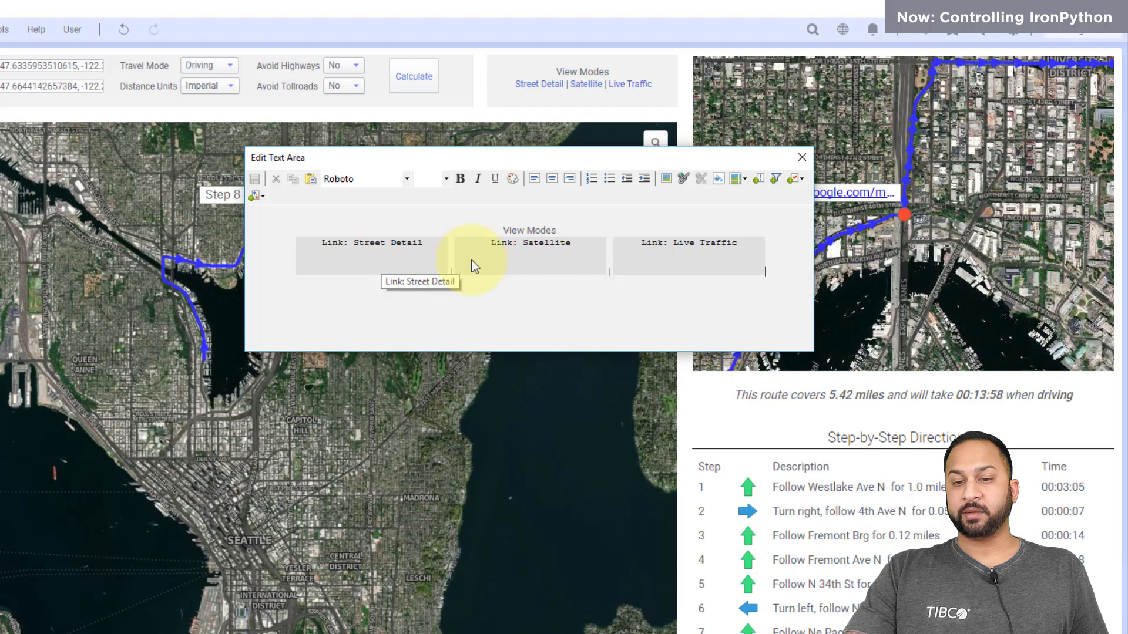
double_click(541, 256)
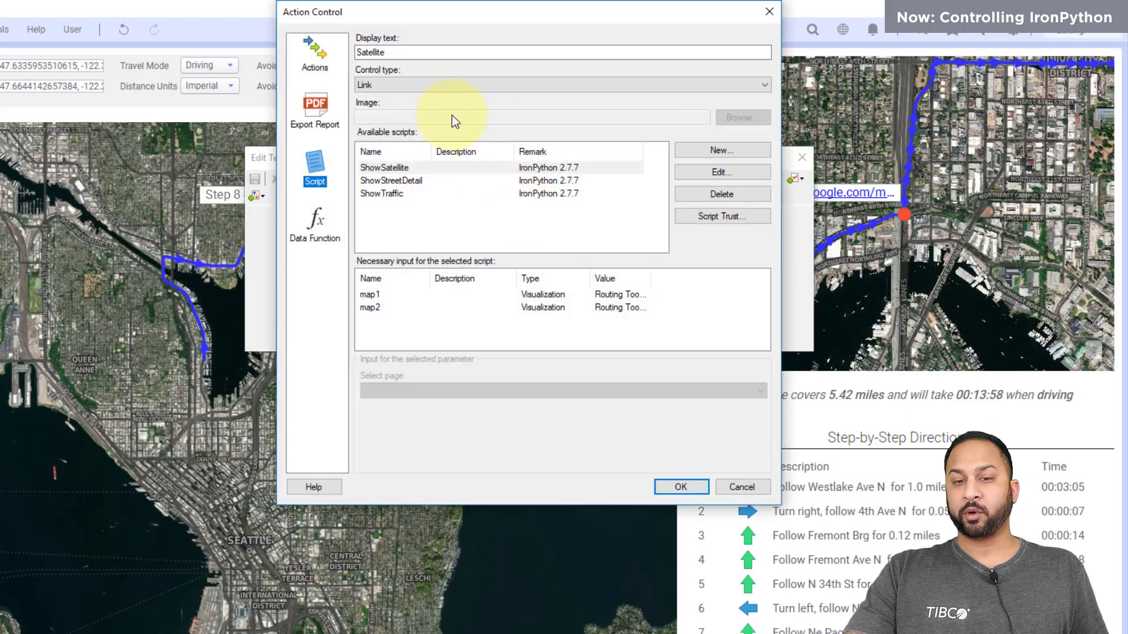
click(371, 87)
click(371, 87)
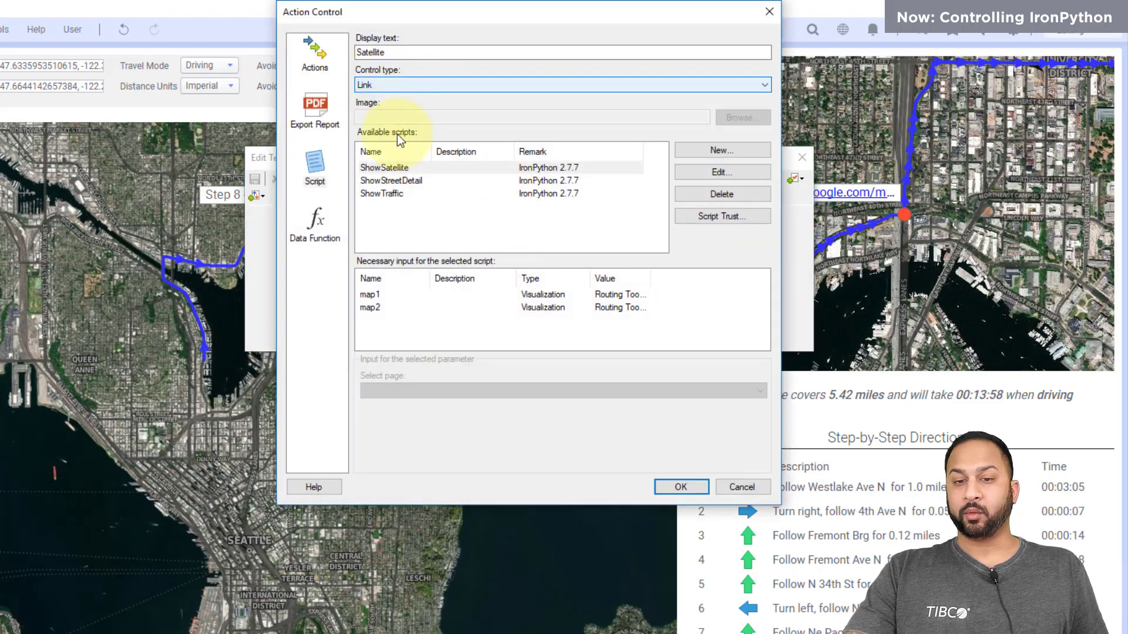
click(404, 172)
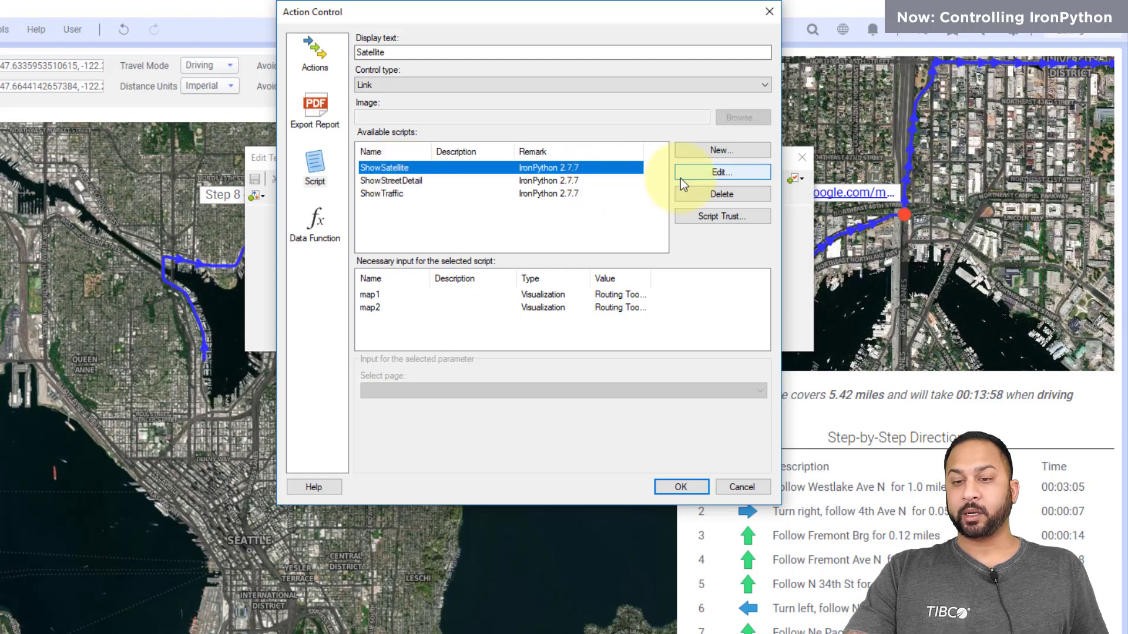
Step: Open the ShowSatellite script and examine the code that enables and disables the map layers
click(706, 171)
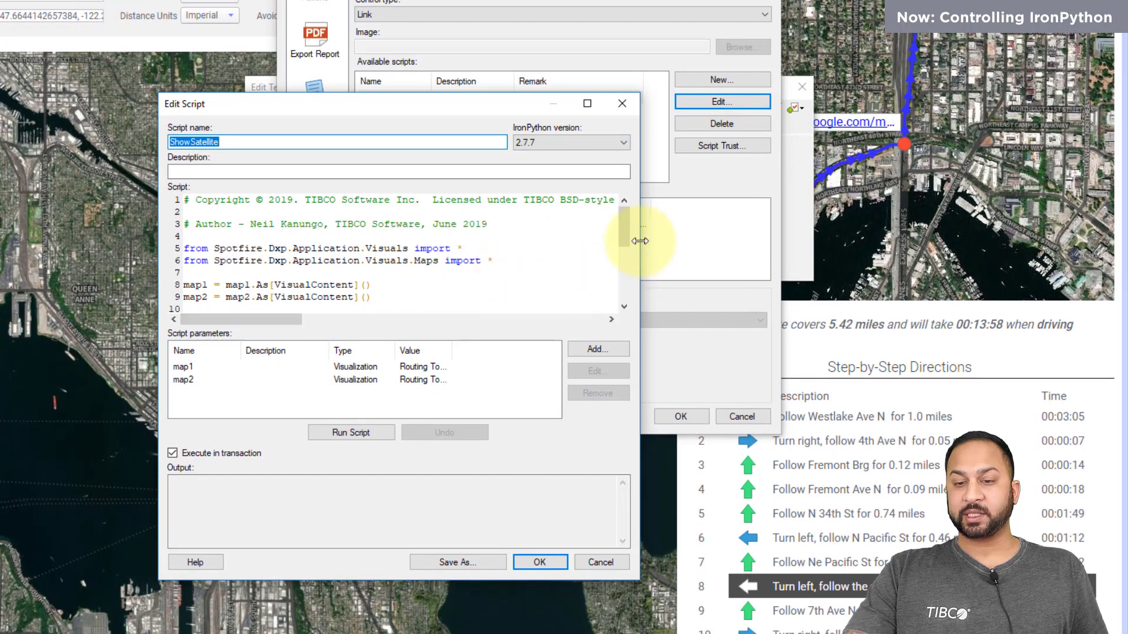
drag(628, 242, 625, 259)
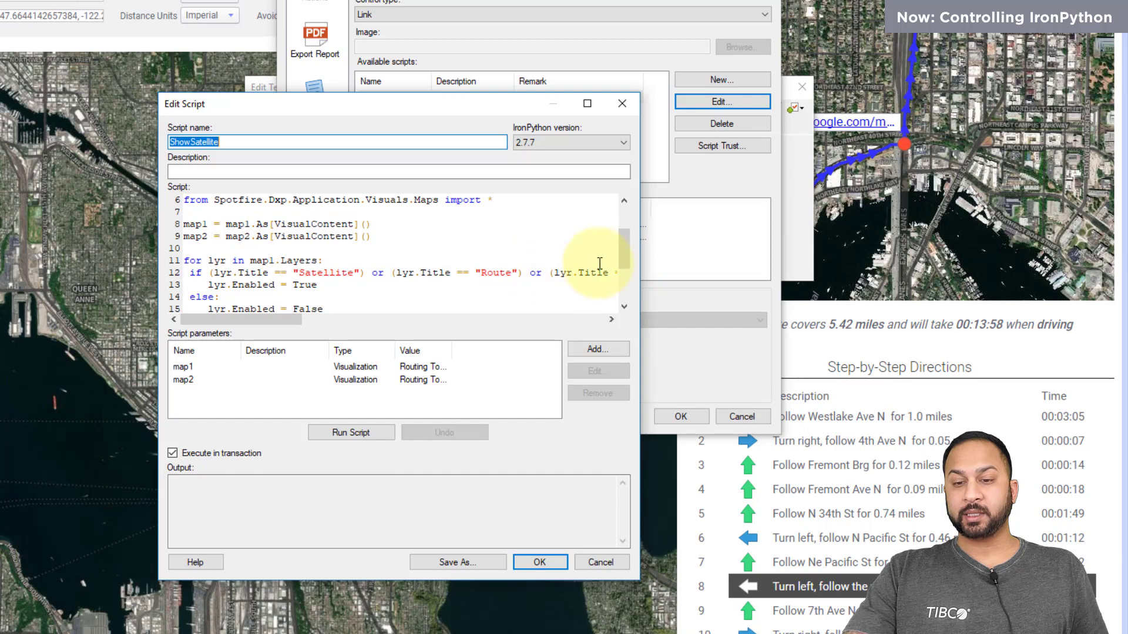
drag(620, 254, 269, 272)
drag(246, 322, 283, 323)
drag(515, 273, 539, 272)
drag(277, 319, 382, 319)
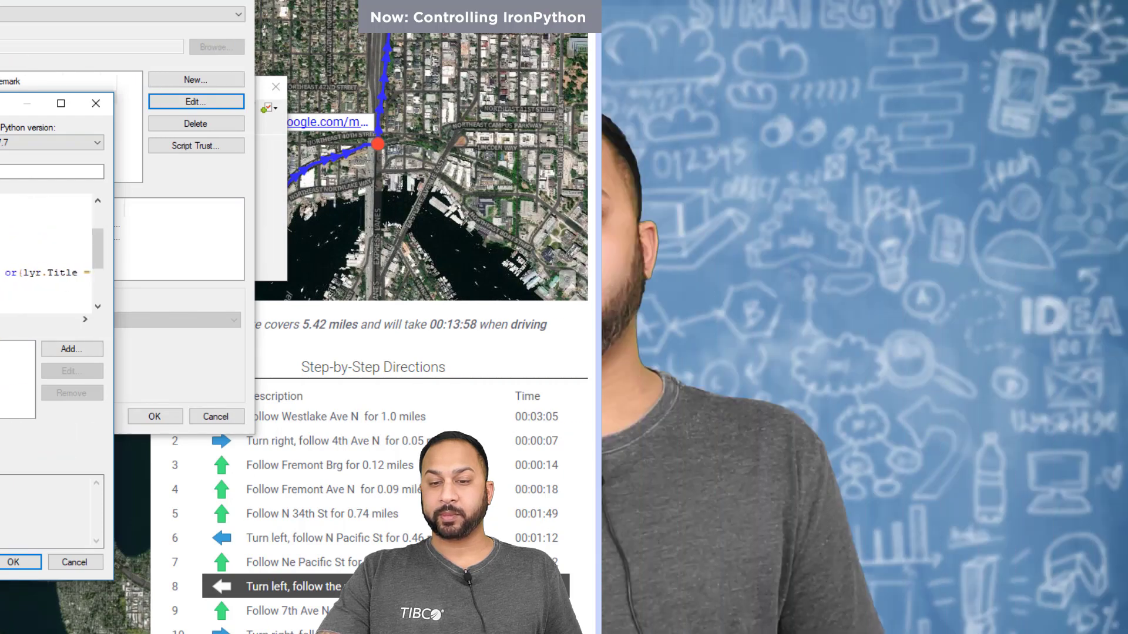